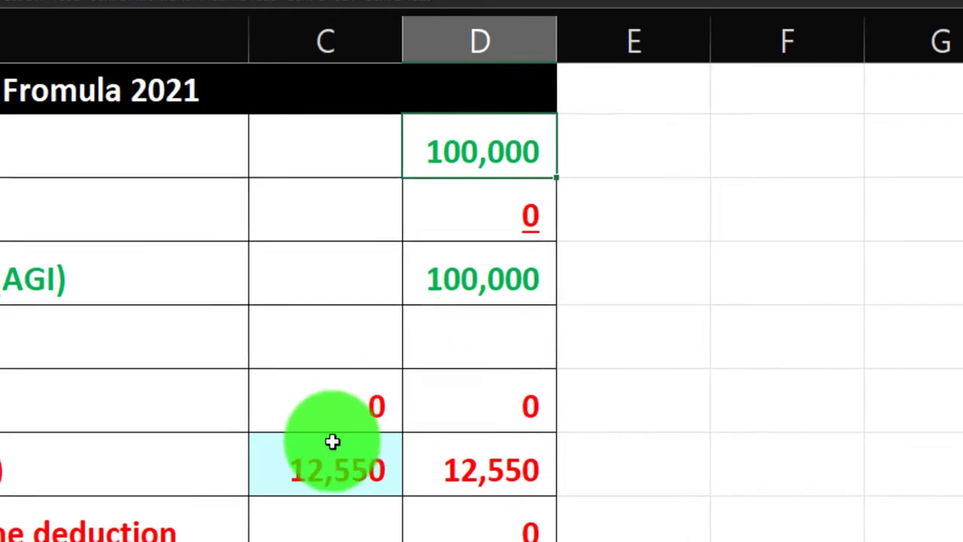
- Check the worksheet's standard deduction and taxable income, and switch to Lacerte to look up the tax on Form 1040 page 2
left_click(317, 462)
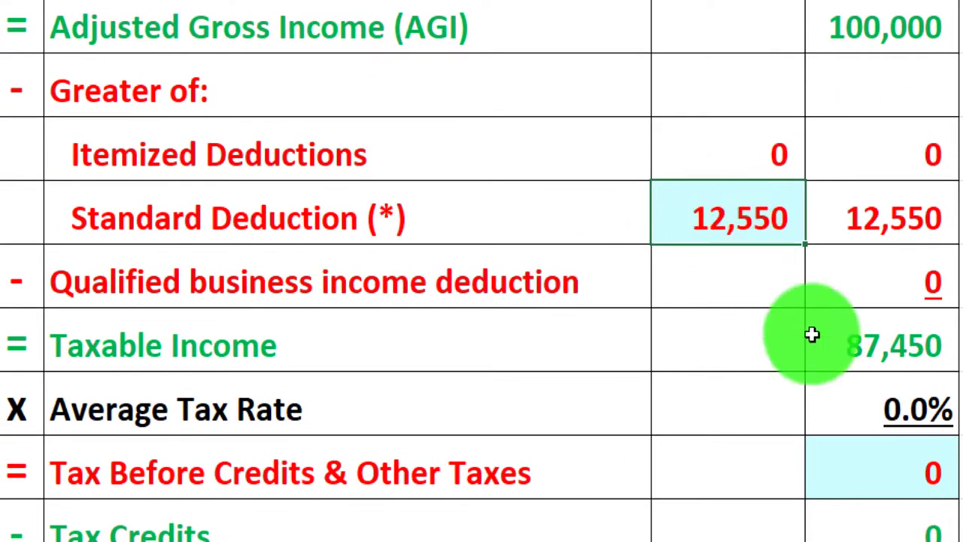
left_click(865, 358)
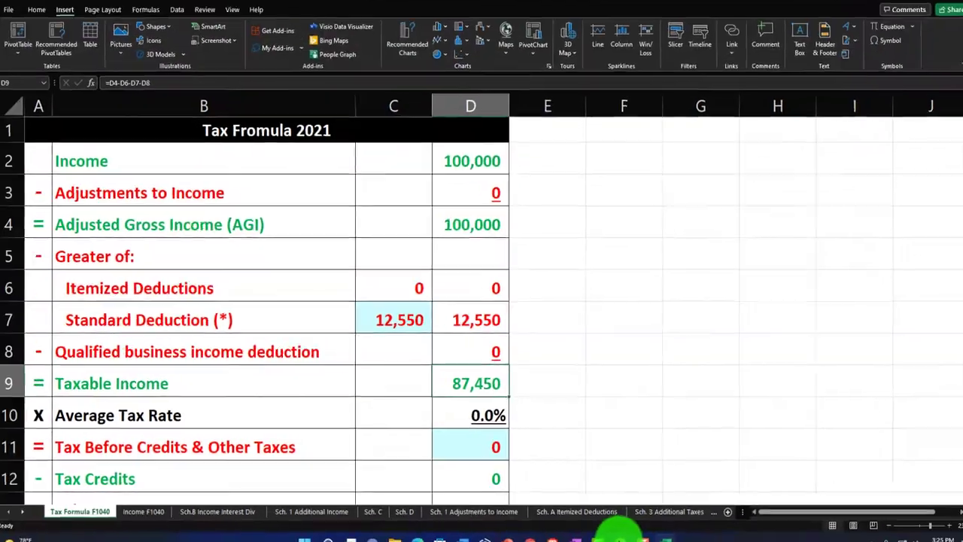
left_click(616, 534)
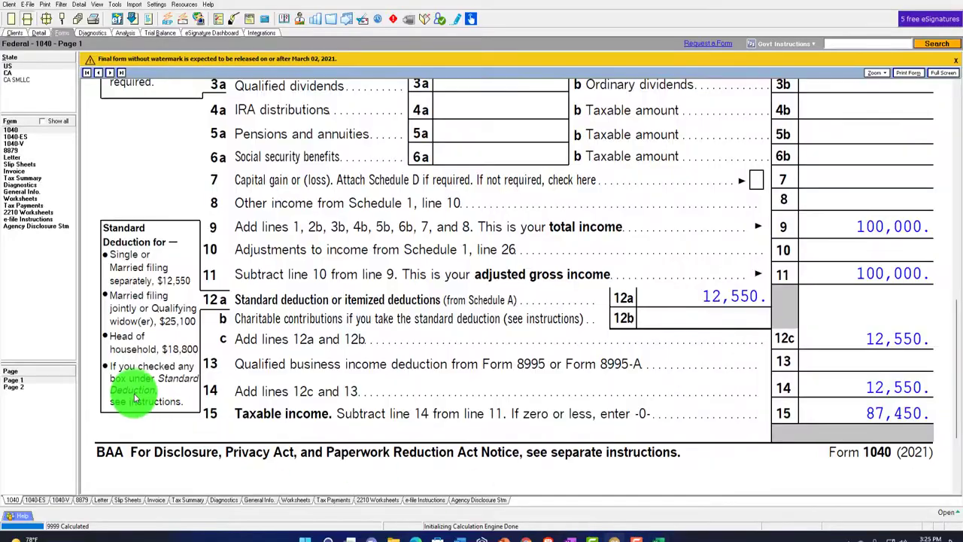
left_click(21, 387)
scroll(472, 325, "up", 3)
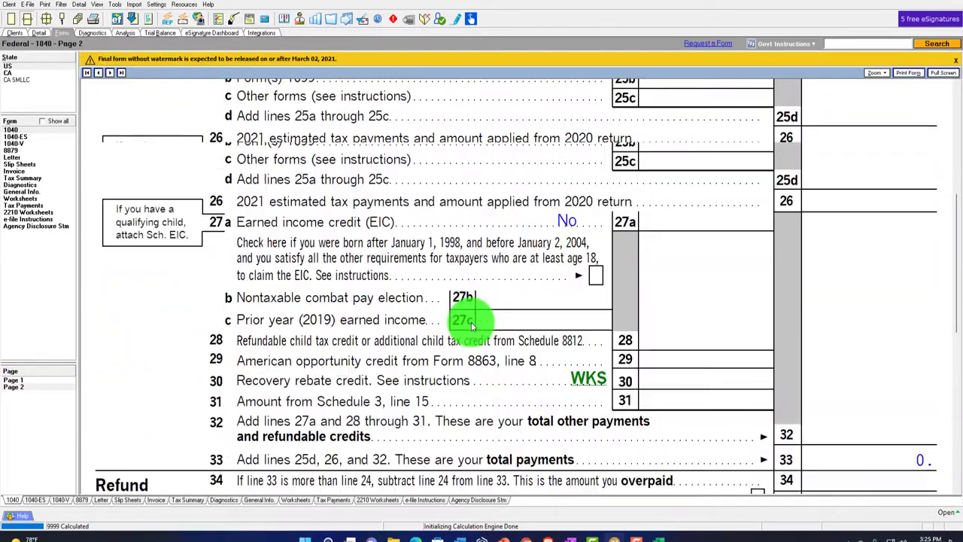
scroll(472, 325, "up", 5)
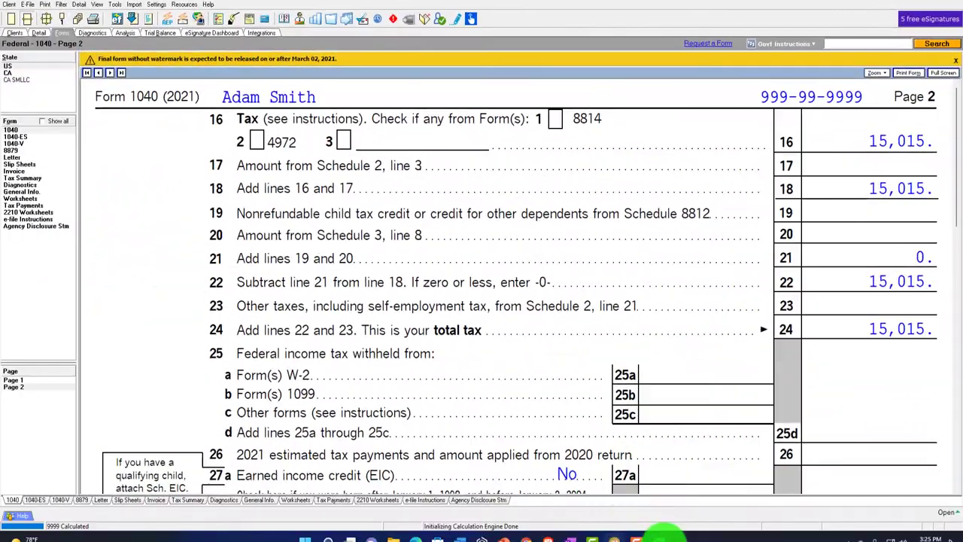
- Switch to the Excel tax formula worksheet and set Tax Before Credits & Other Taxes to 15,015
left_click(607, 519)
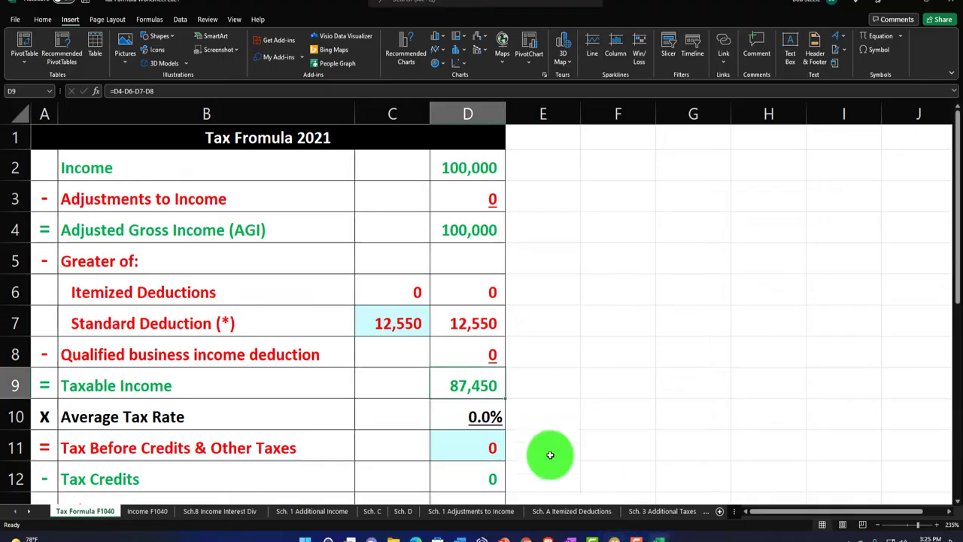
left_click(480, 440)
type("15,01")
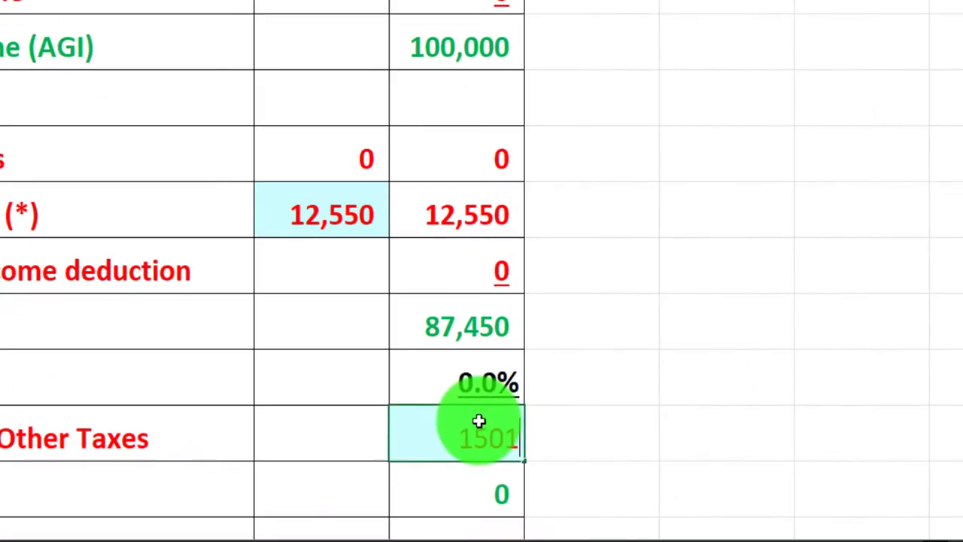
type("5")
key("Return")
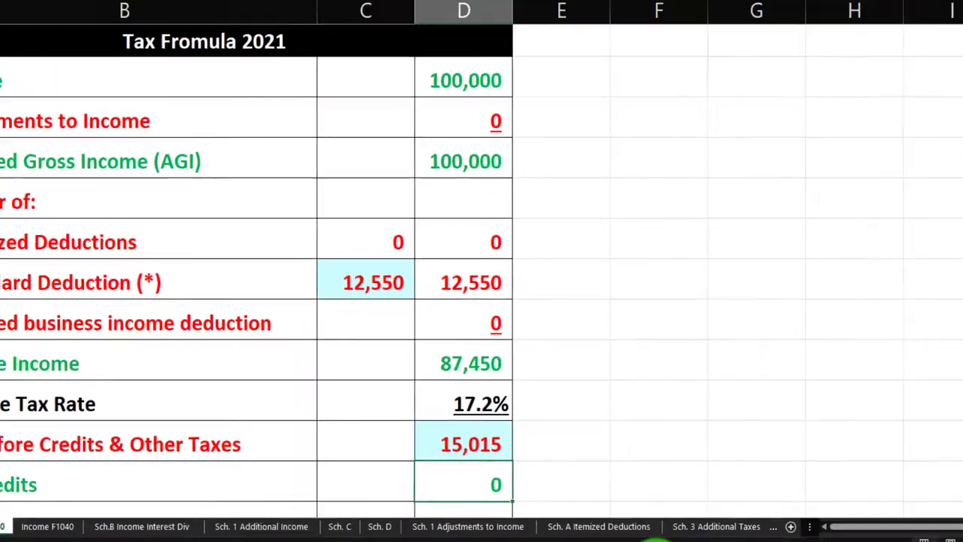
- Switch to Lacerte, show all federal forms, and examine the casualty and theft losses section of Schedule A
left_click(614, 539)
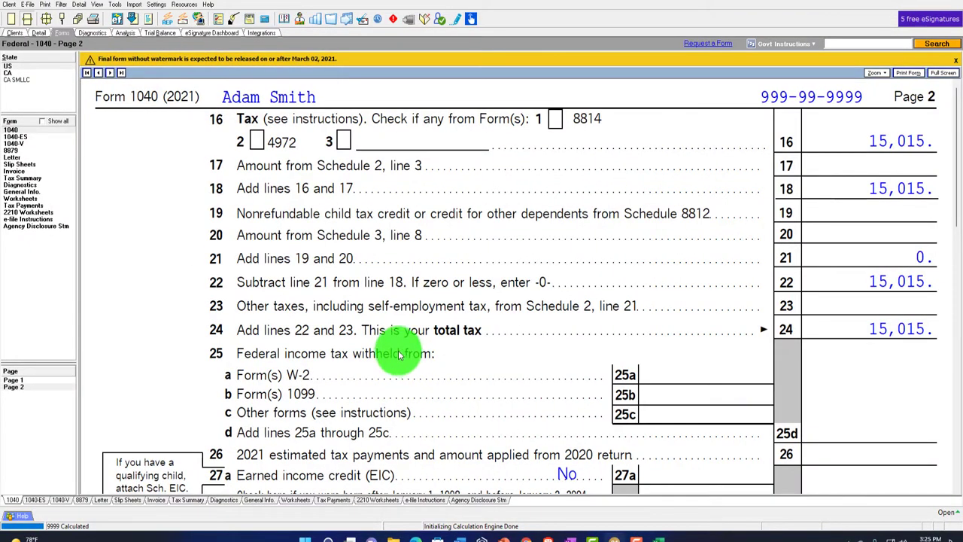
left_click(15, 380)
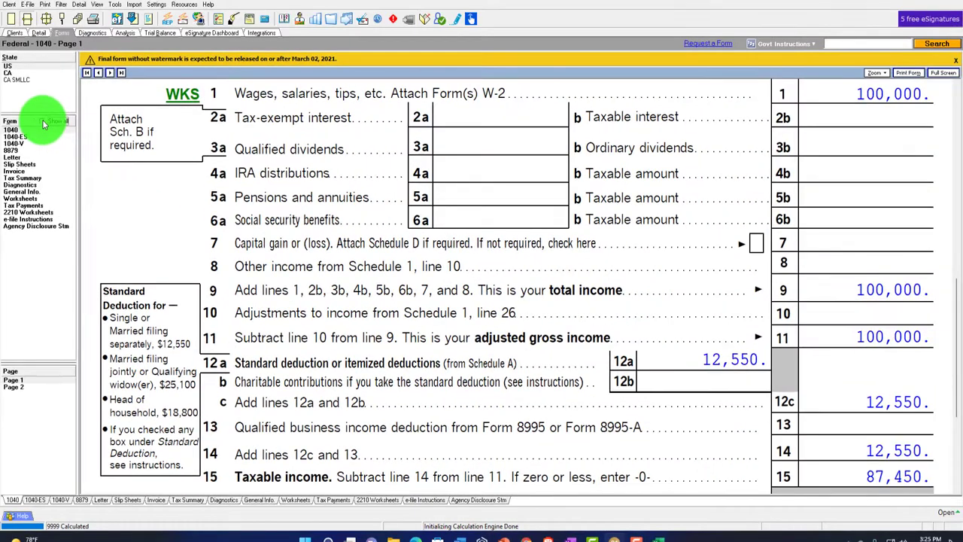
left_click(43, 121)
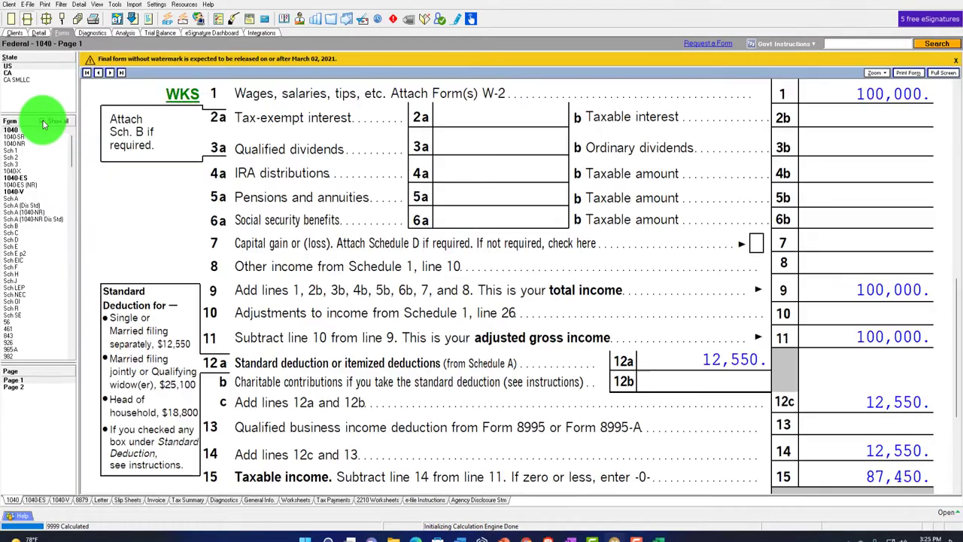
left_click(17, 200)
scroll(335, 314, "down", 1)
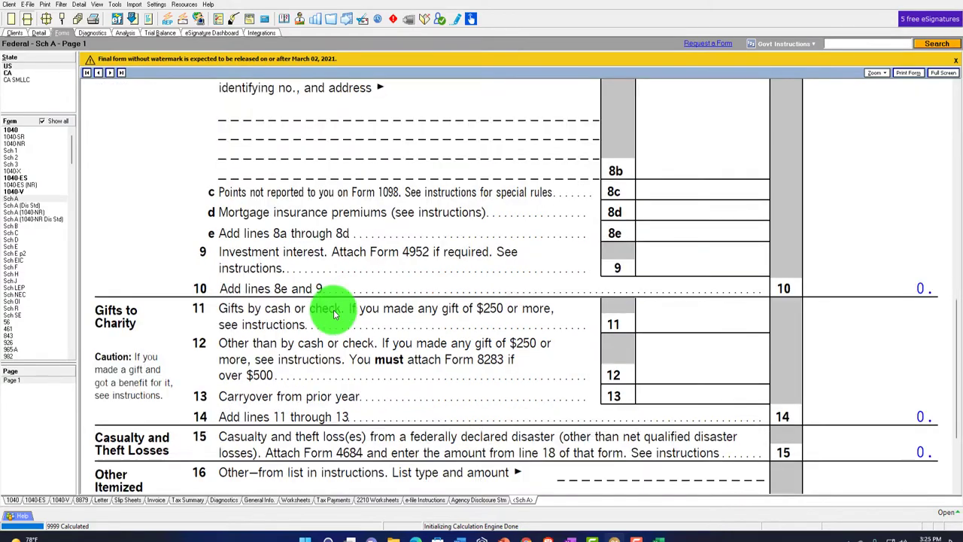
scroll(335, 314, "down", 3)
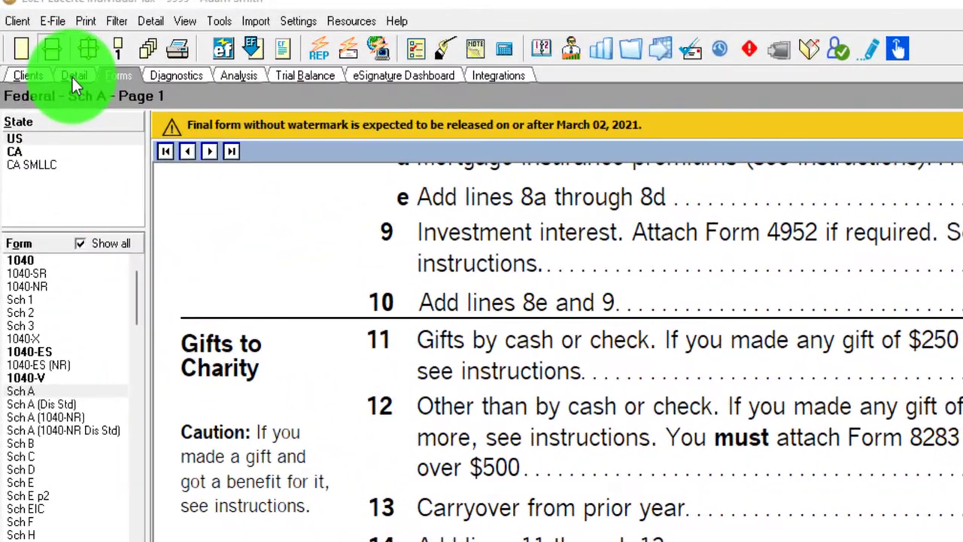
- In the input detail, review the Personal Property disposition's quantity, description, acquired and sold dates, sales price and cost basis
left_click(71, 75)
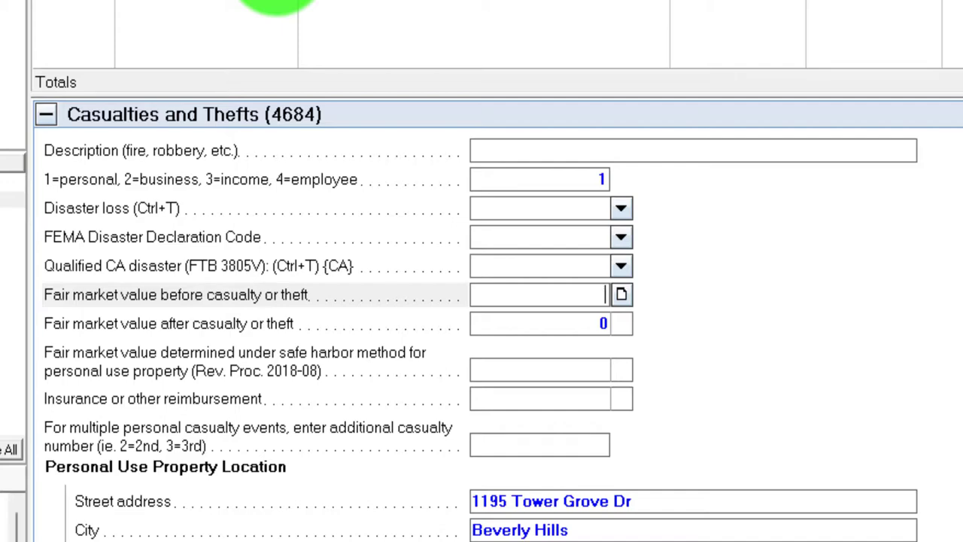
left_click(286, 66)
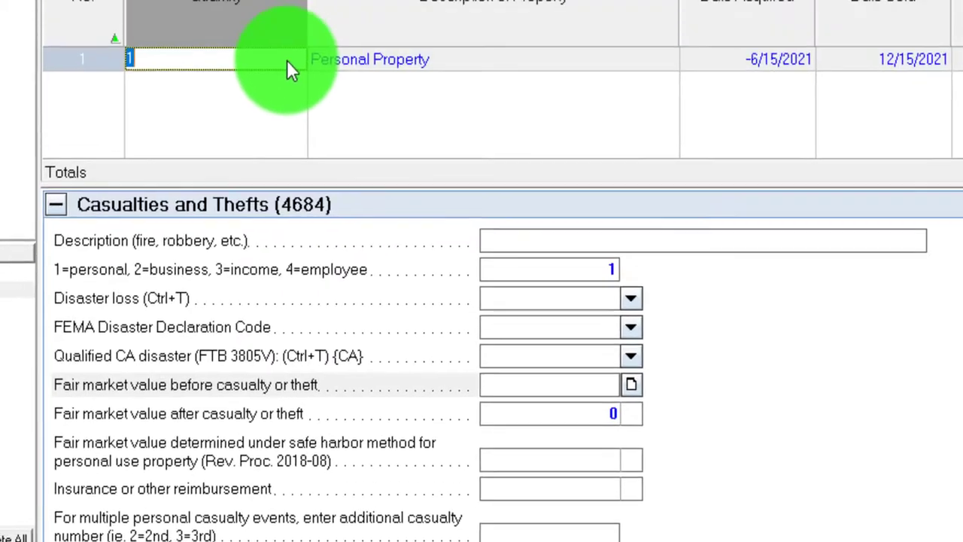
key("Tab")
key("Tab")
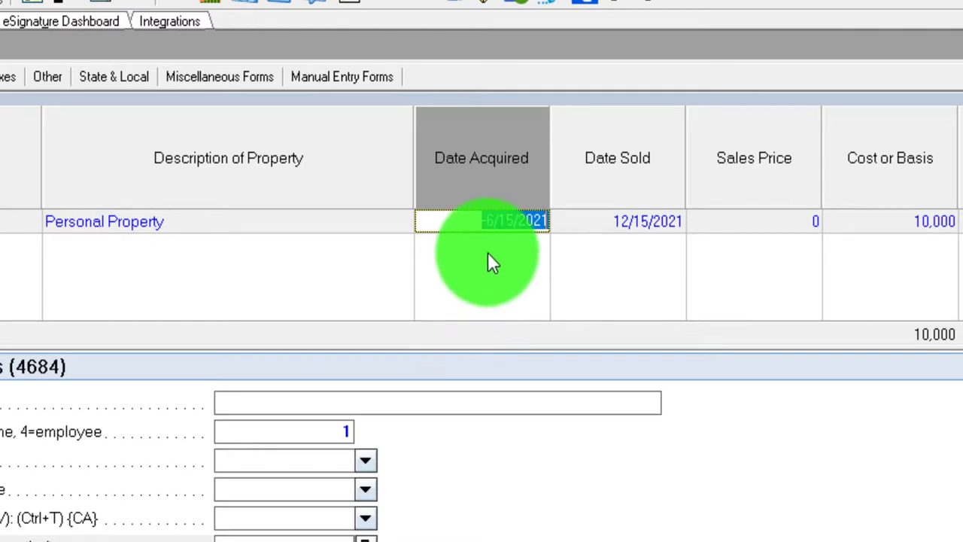
key("Tab")
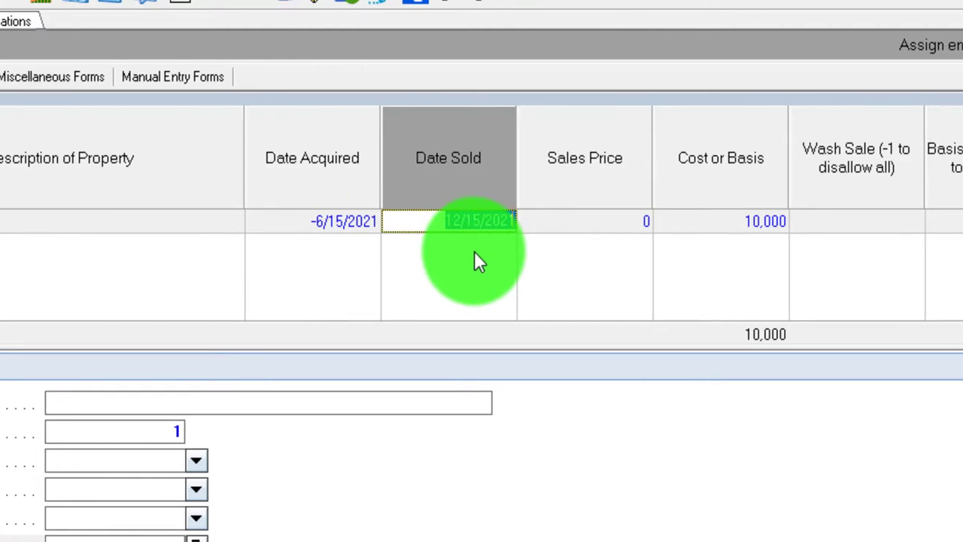
key("Tab")
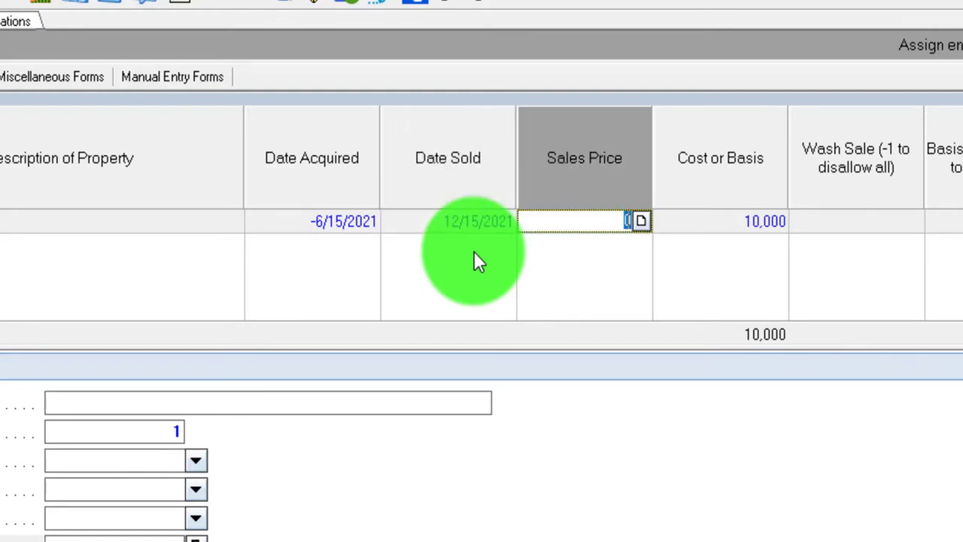
key("Tab")
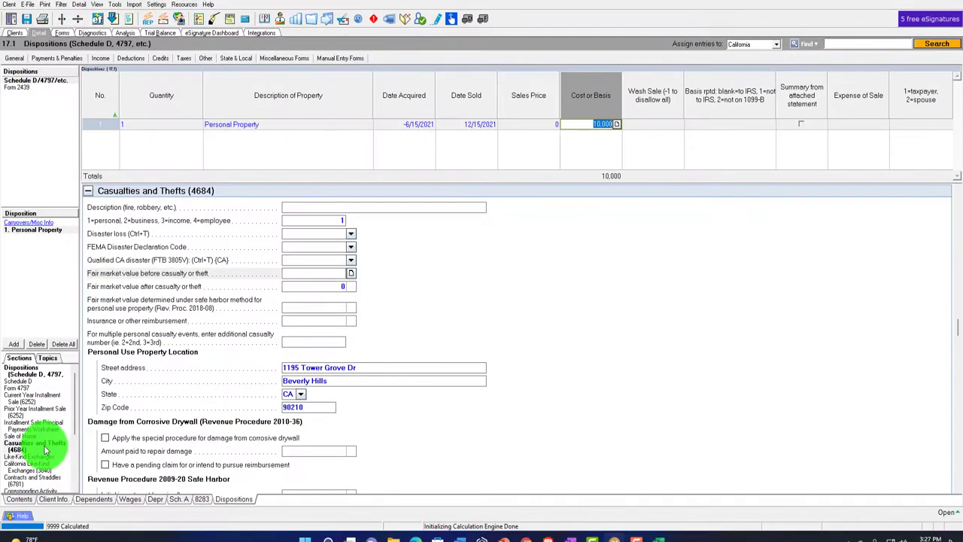
- In Casualties and Thefts (4684), set the disaster loss to "Federally declared qualified disaster, occurred in 2018, 2019, 2020 or 2021"
left_click(45, 450)
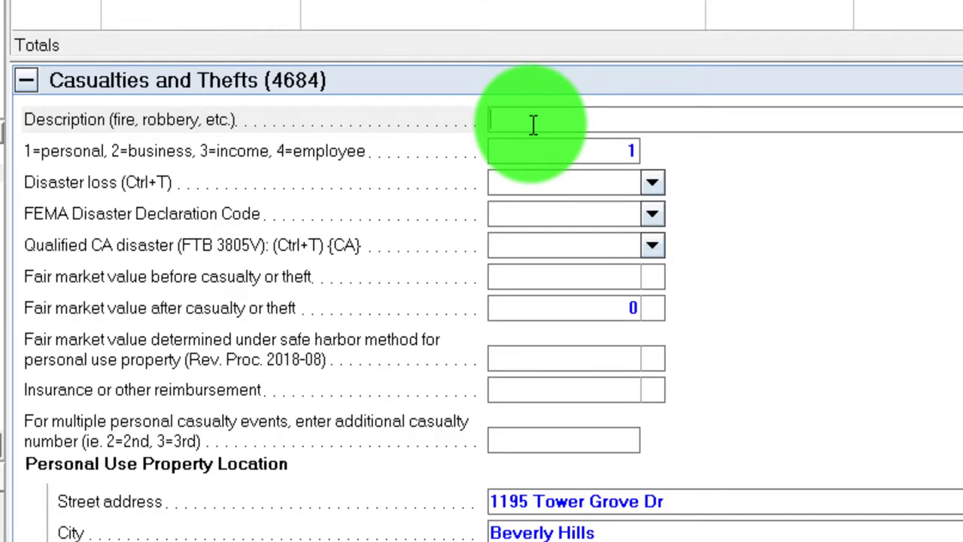
left_click(504, 155)
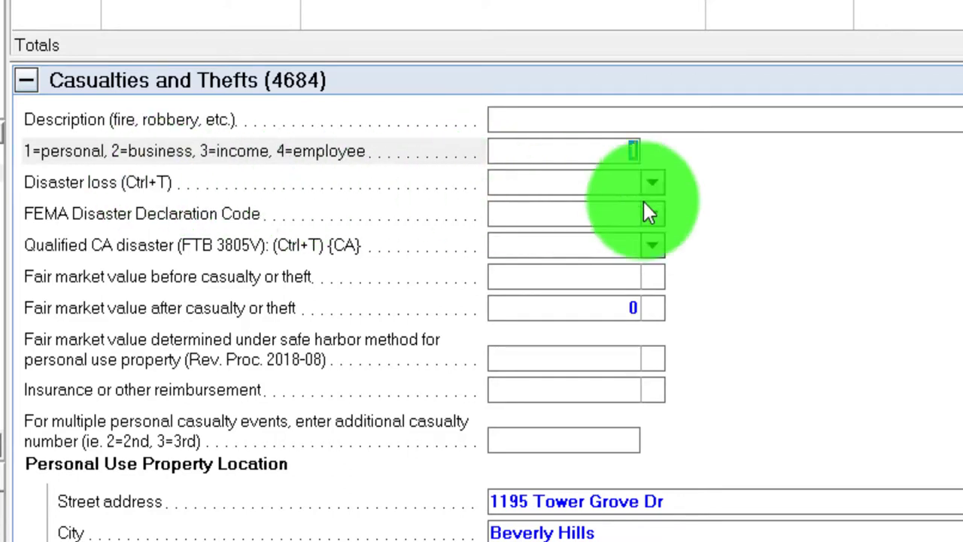
key("Tab")
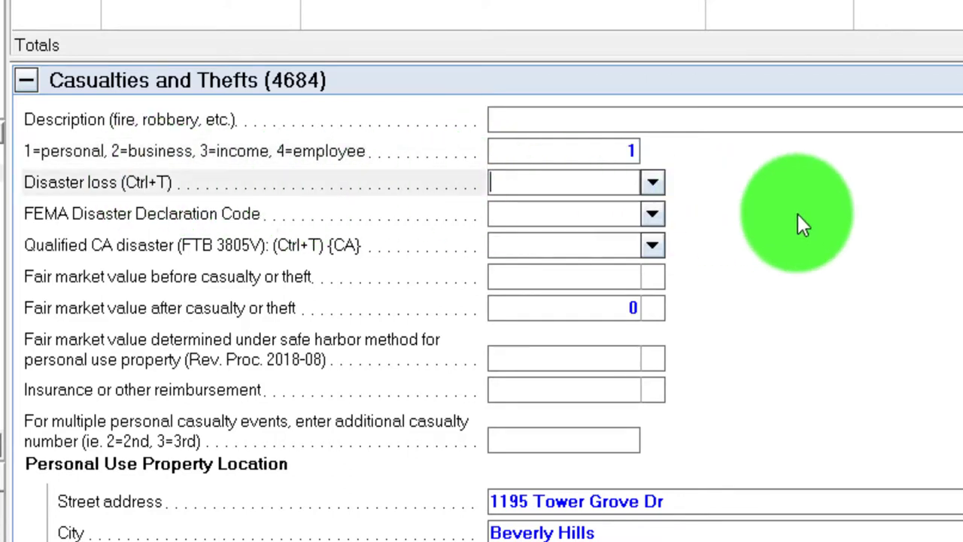
left_click(652, 185)
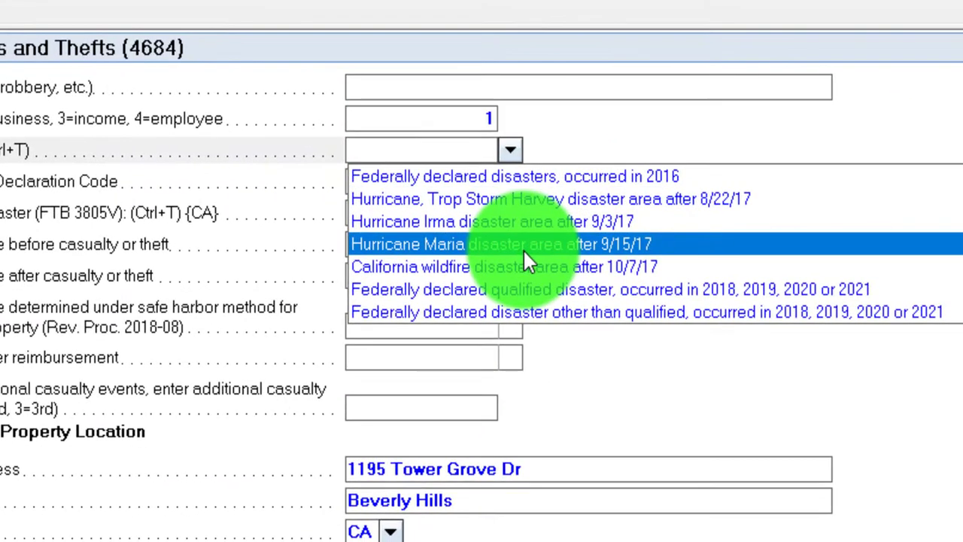
left_click(553, 292)
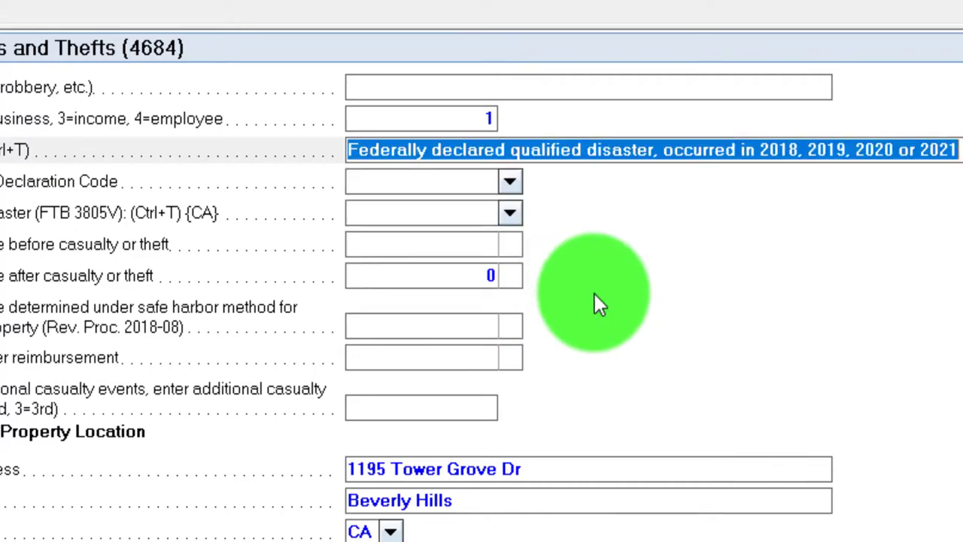
- Set the FEMA Disaster Declaration Code to the 2021 California disaster DR-4610-CA (Aug 26 - Sep 3)
key("Tab")
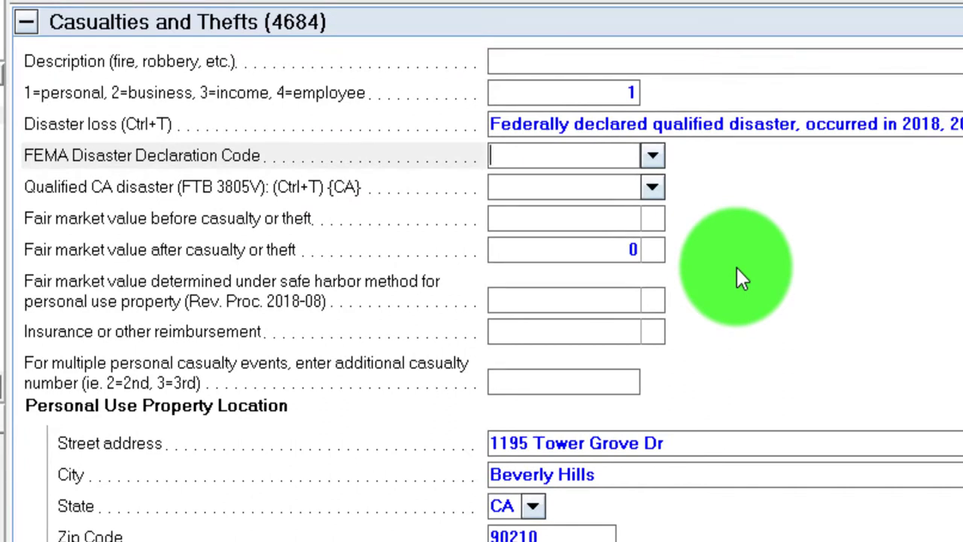
left_click(653, 155)
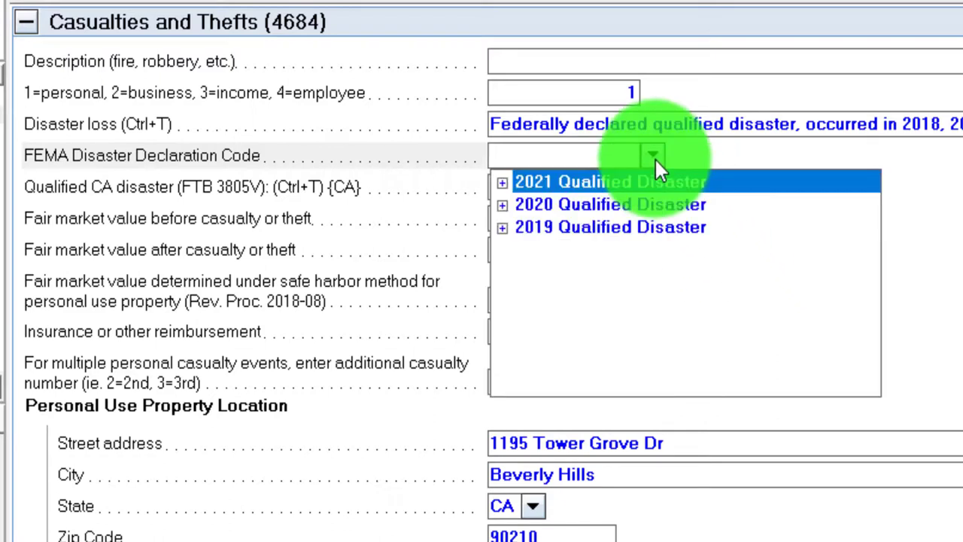
left_click(502, 183)
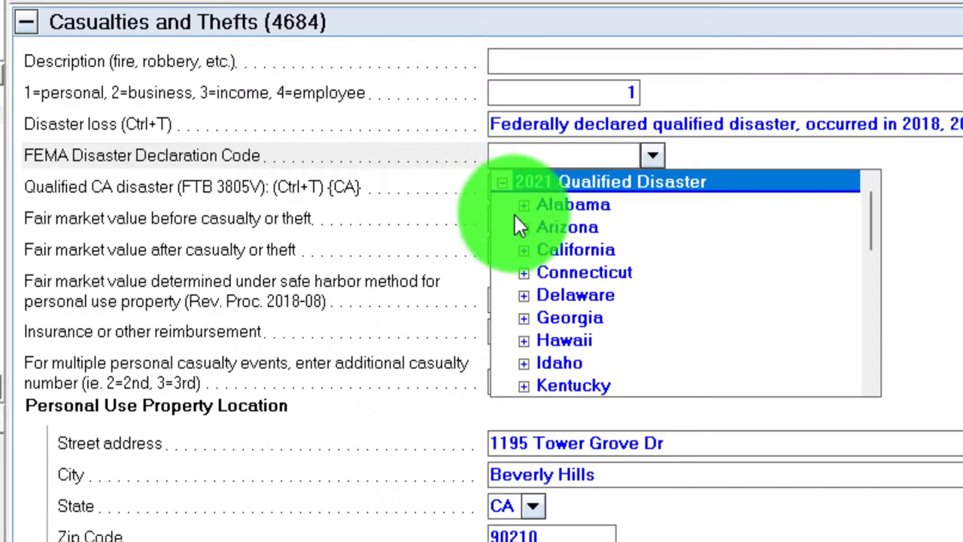
left_click(523, 250)
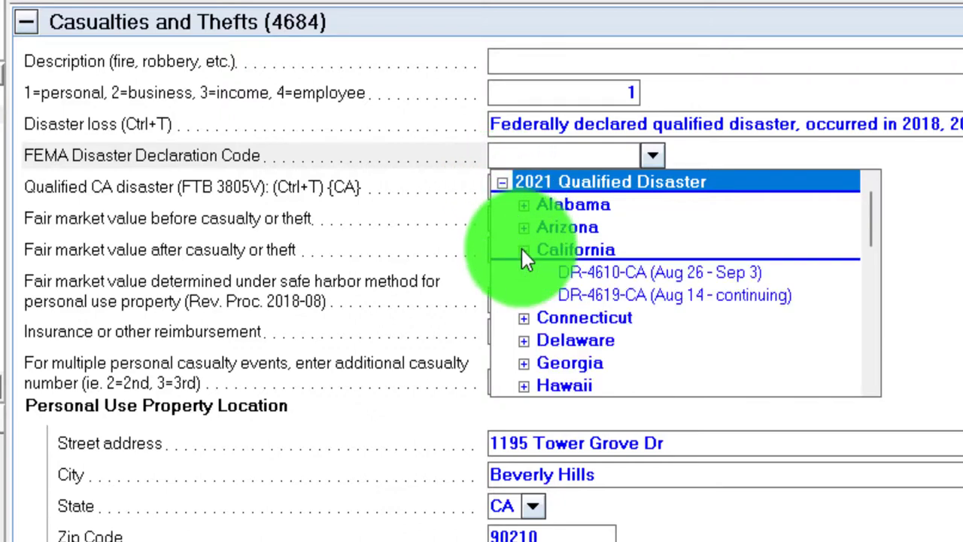
left_click(639, 273)
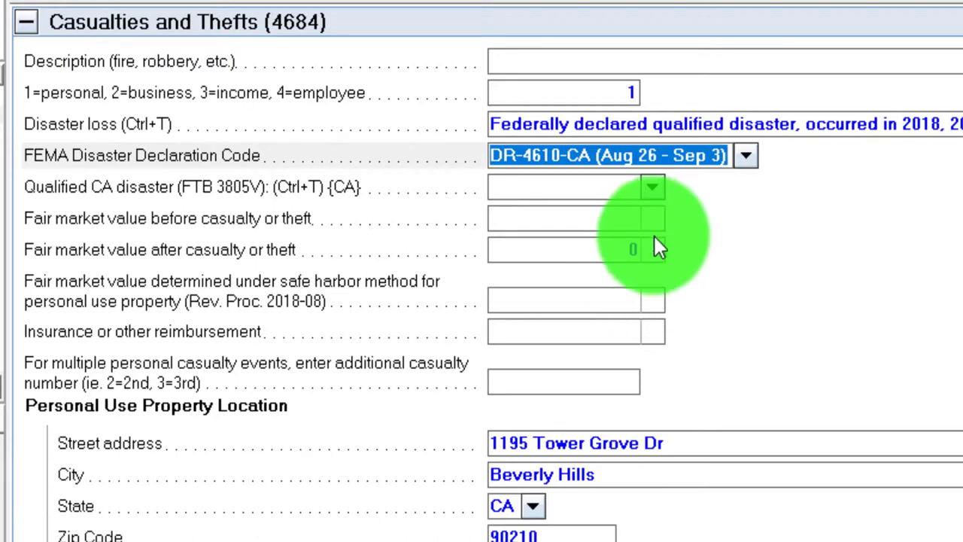
- Set the fair market value before the casualty or theft to 10,000 and the insurance or other reimbursement to 0
left_click(649, 188)
left_click(649, 188)
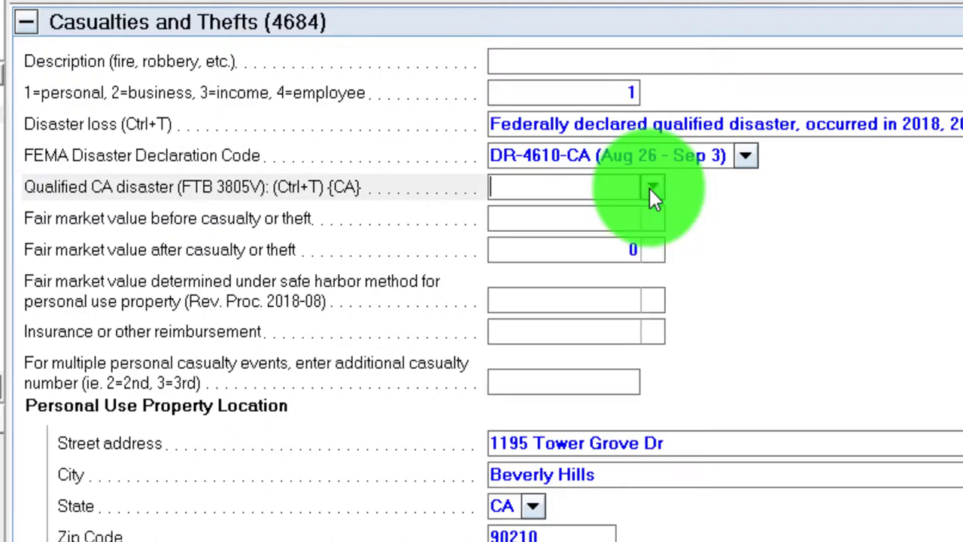
left_click(611, 220)
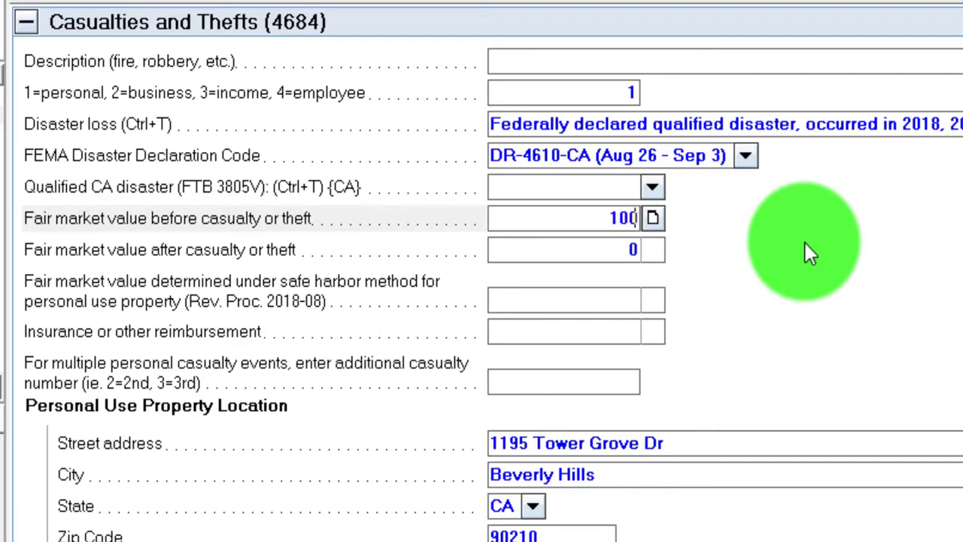
key("Tab")
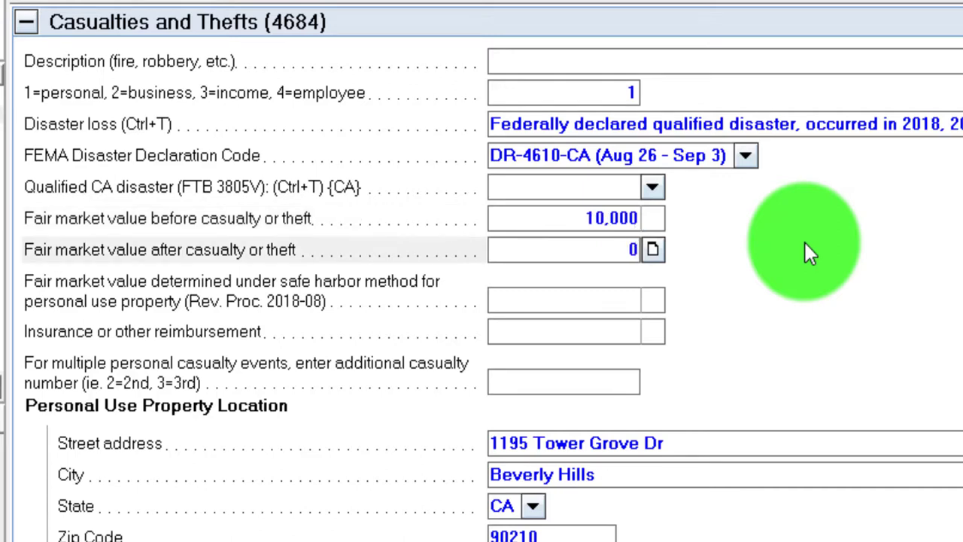
key("Tab")
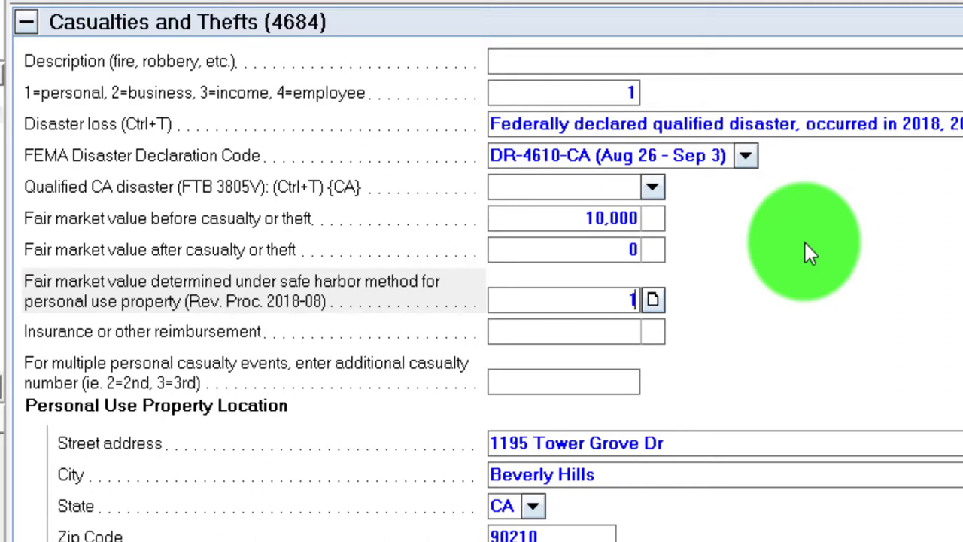
key("Tab")
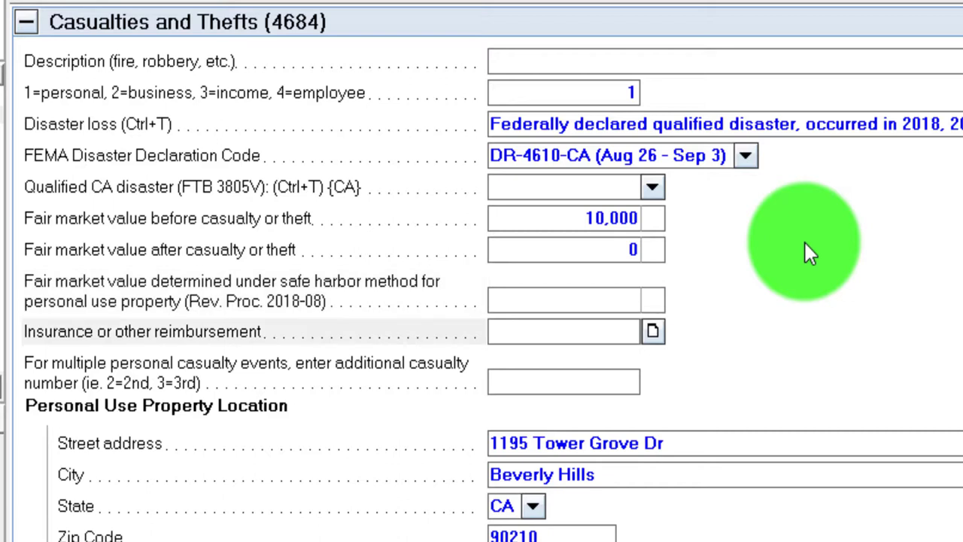
key("Tab")
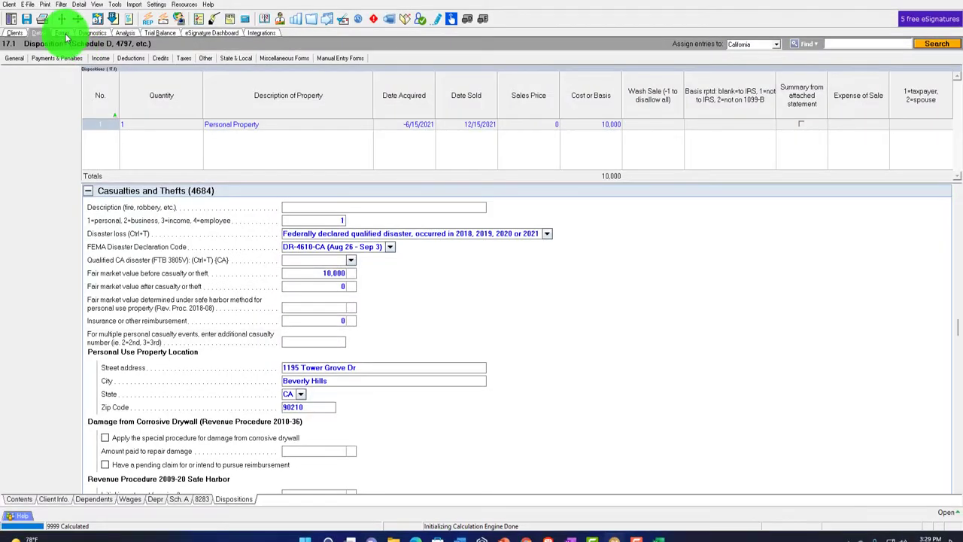
- In the forms view, review Schedule A (Dis Std), examining the net qualified disaster loss, claimed standard deduction and total itemized deductions
left_click(39, 32)
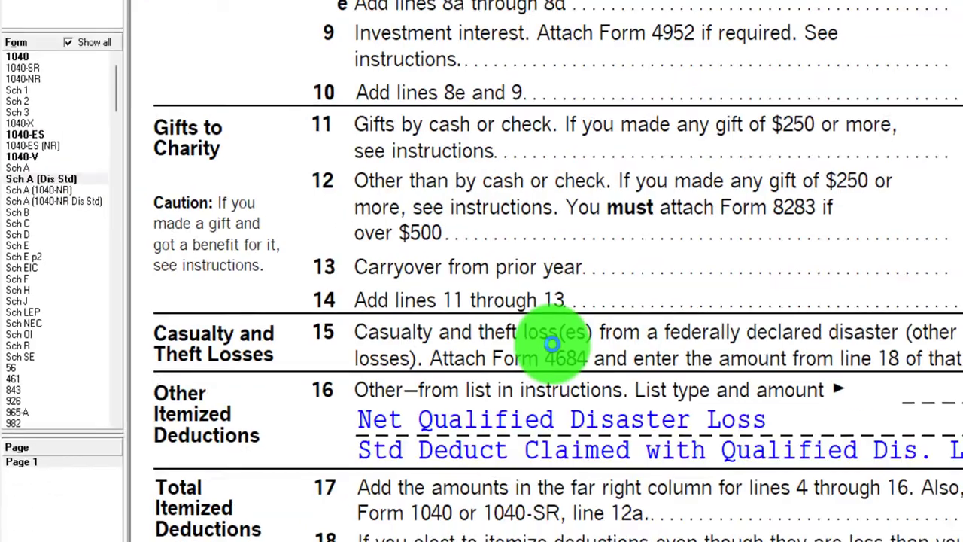
scroll(819, 399, "up", 10)
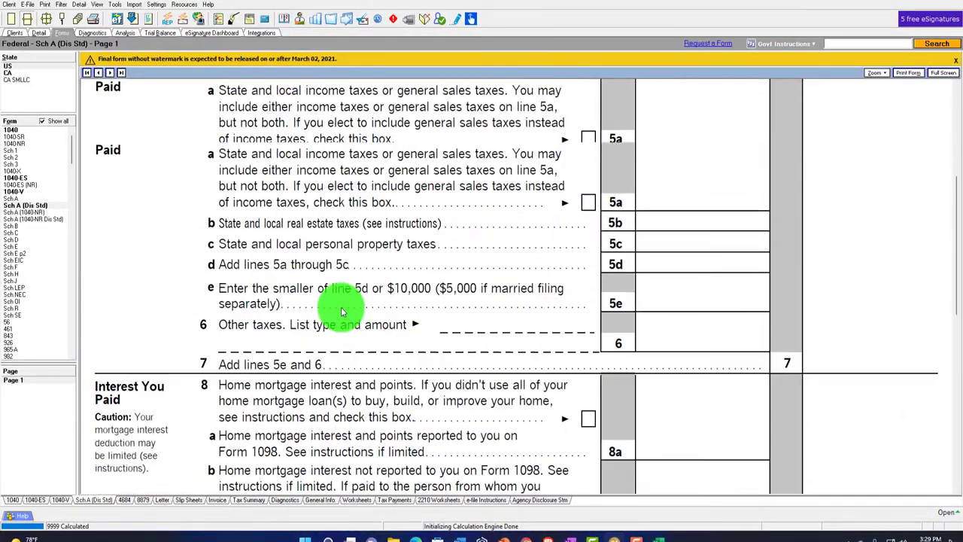
scroll(343, 300, "up", 3)
scroll(412, 289, "down", 4)
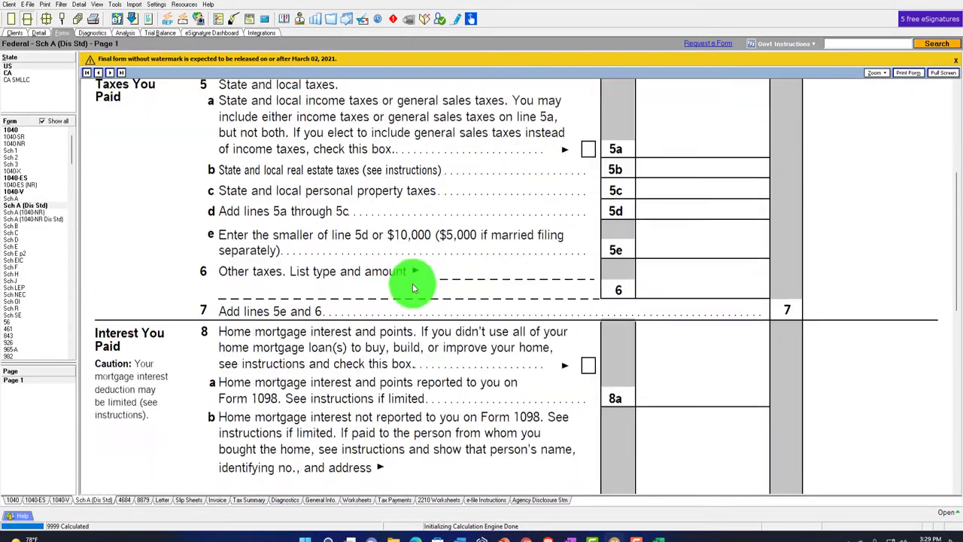
scroll(412, 285, "down", 8)
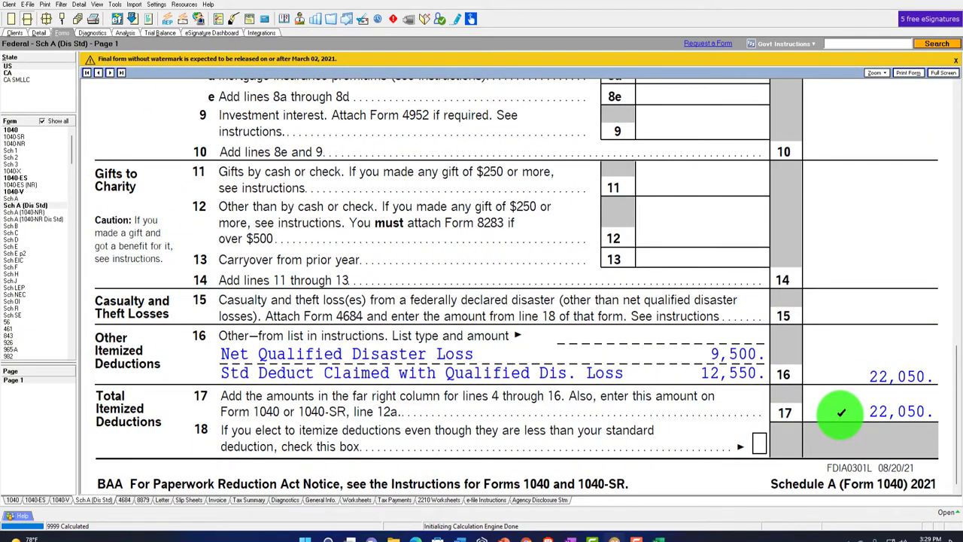
scroll(840, 412, "up", 10)
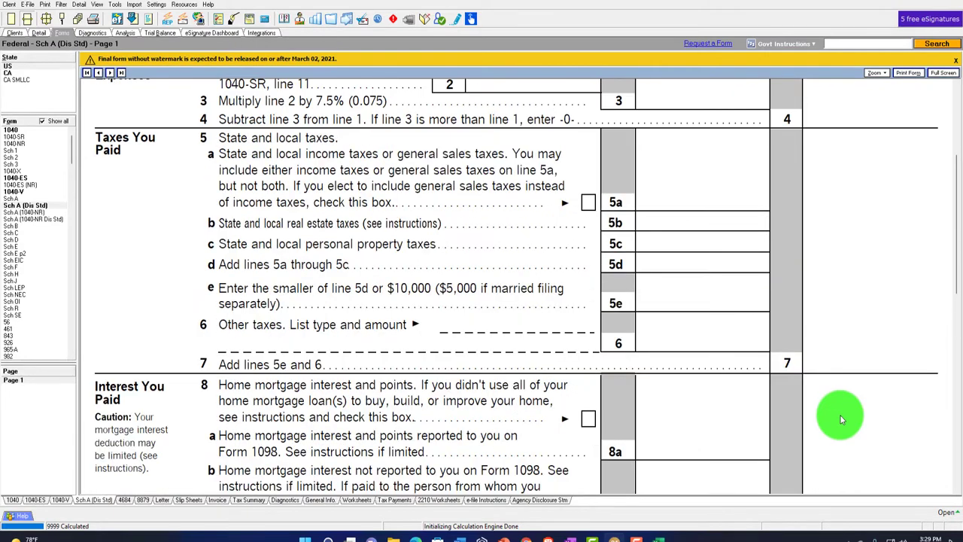
scroll(840, 415, "up", 3)
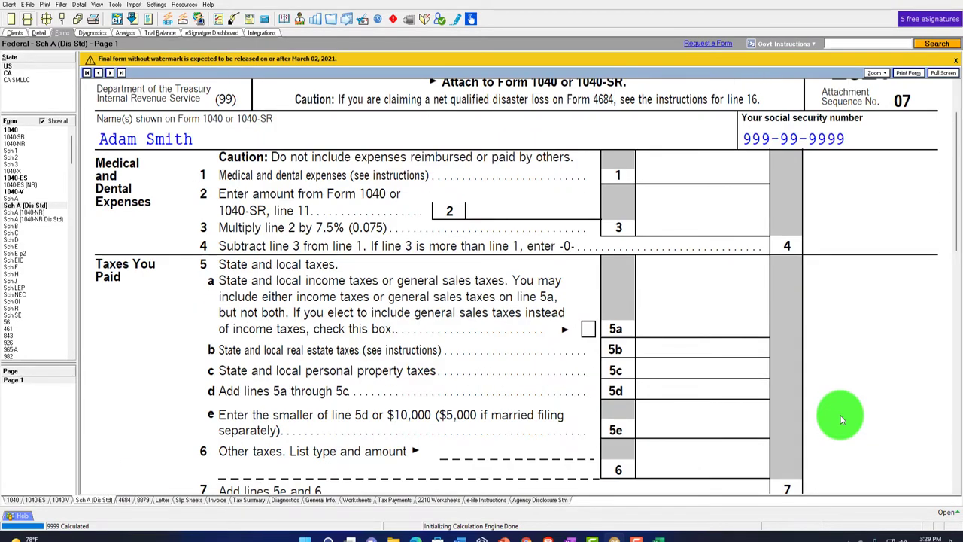
scroll(840, 418, "down", 15)
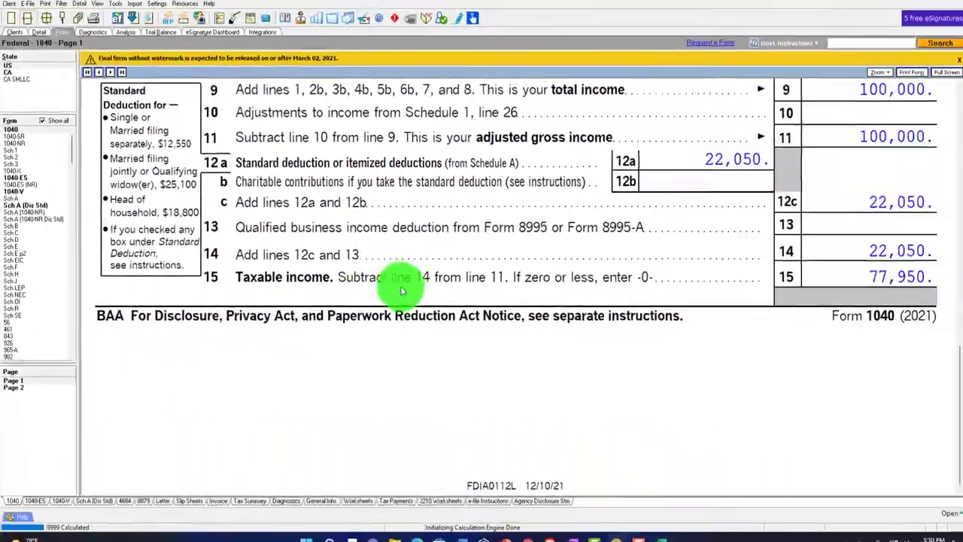
- Check the income and deduction lines on Form 1040 against the tax formula in Excel, and open the Sch. A Itemized Deductions sheet
scroll(398, 279, "up", 5)
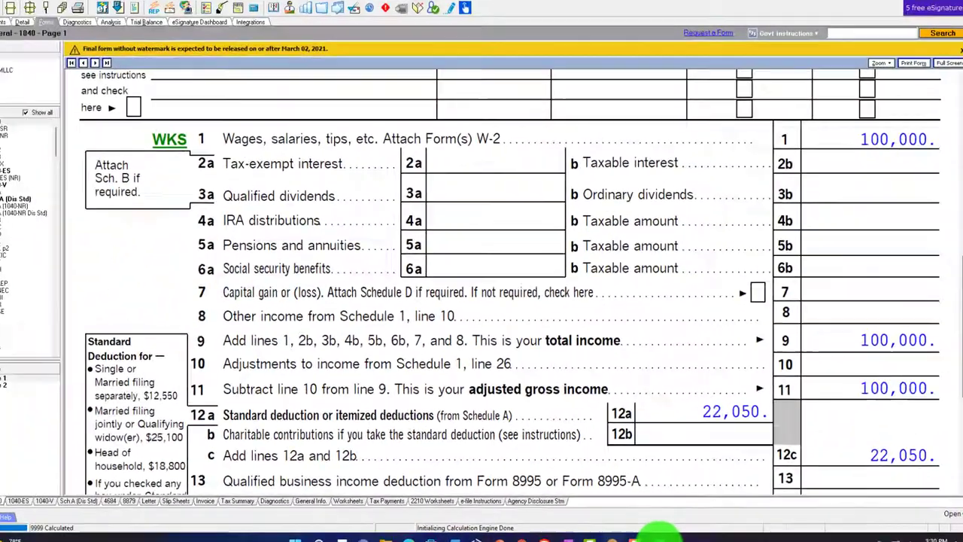
left_click(660, 536)
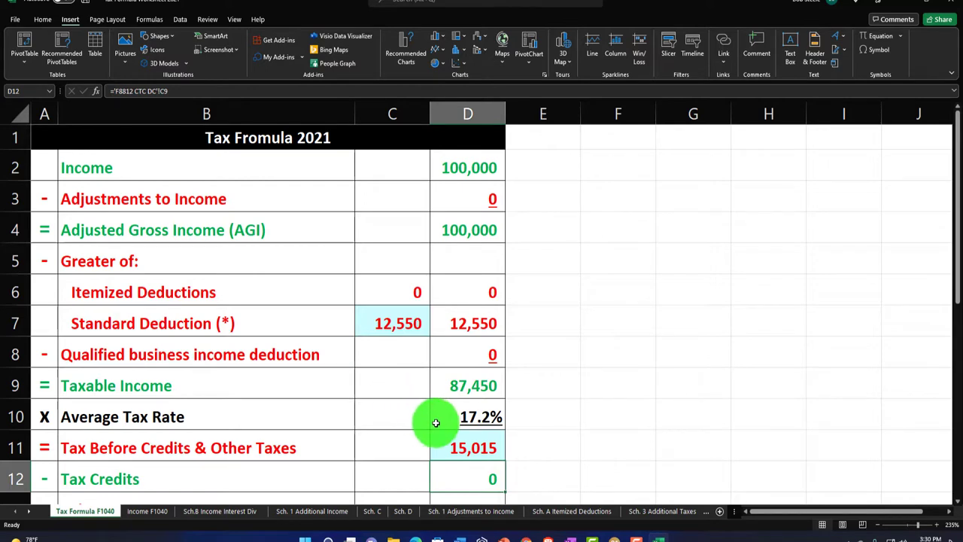
left_click(541, 511)
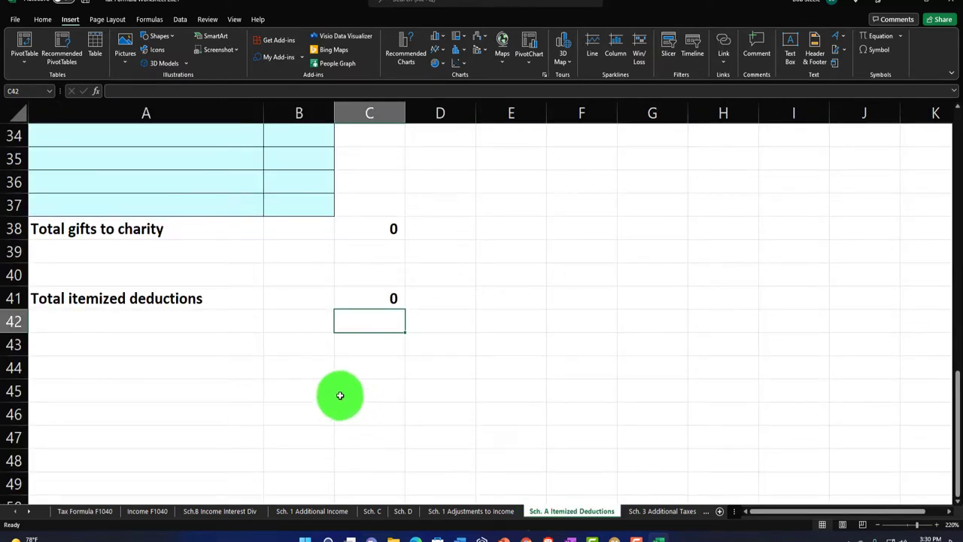
- Switch back to Lacerte, limit the form list to the return's own forms, and bring up Schedule A (Dis Std) lines 15 to 17
left_click(615, 539)
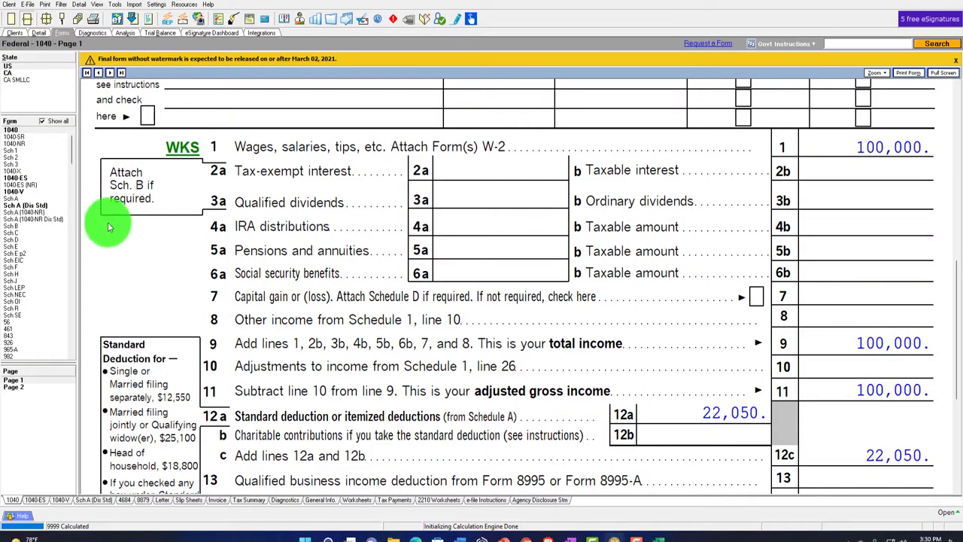
left_click(17, 209)
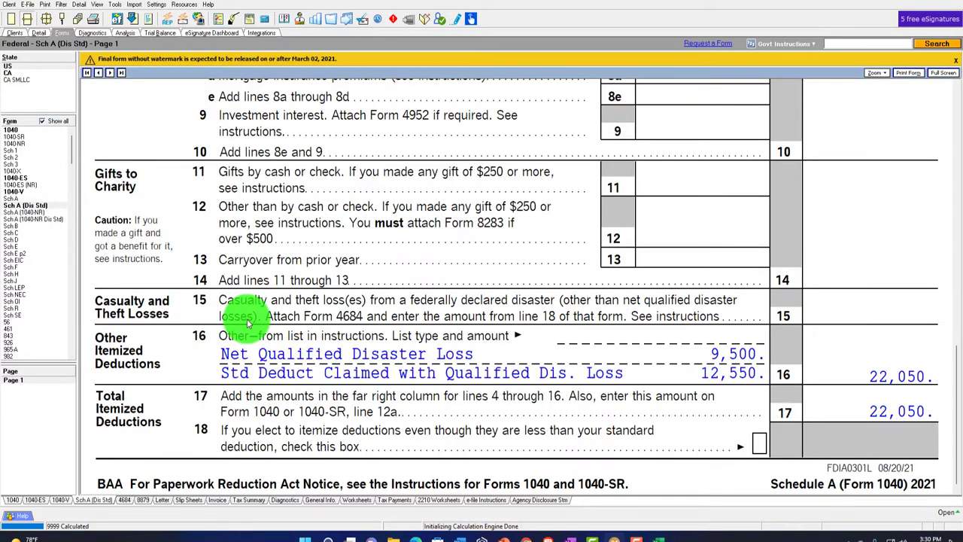
left_click(215, 307)
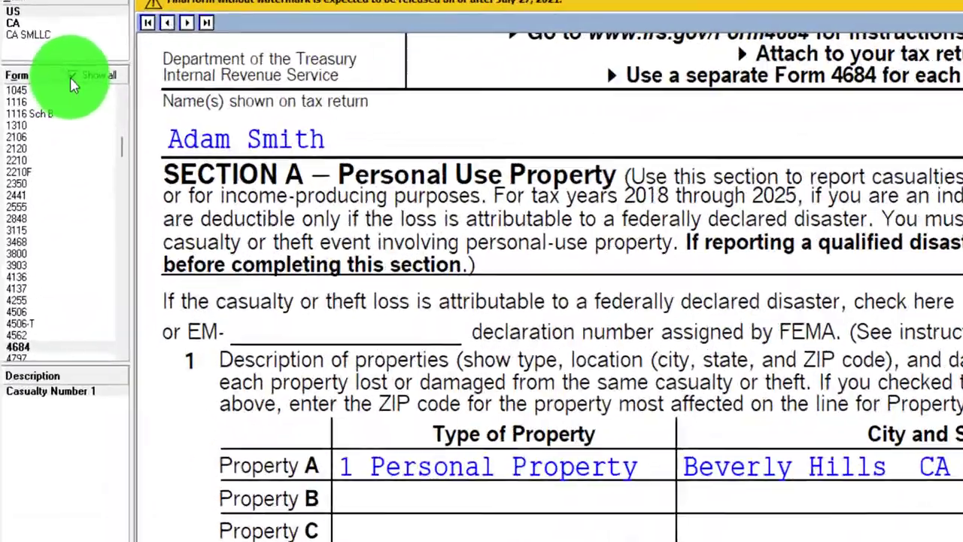
left_click(42, 103)
left_click(41, 116)
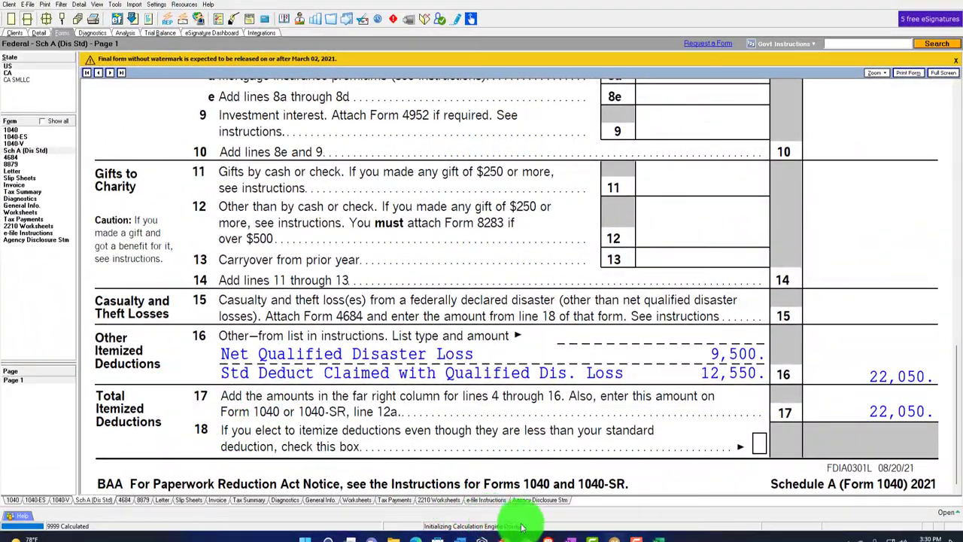
- Switch to Excel and insert ten rows starting at row 40 of the Sch. A Itemized Deductions sheet
left_click(656, 532)
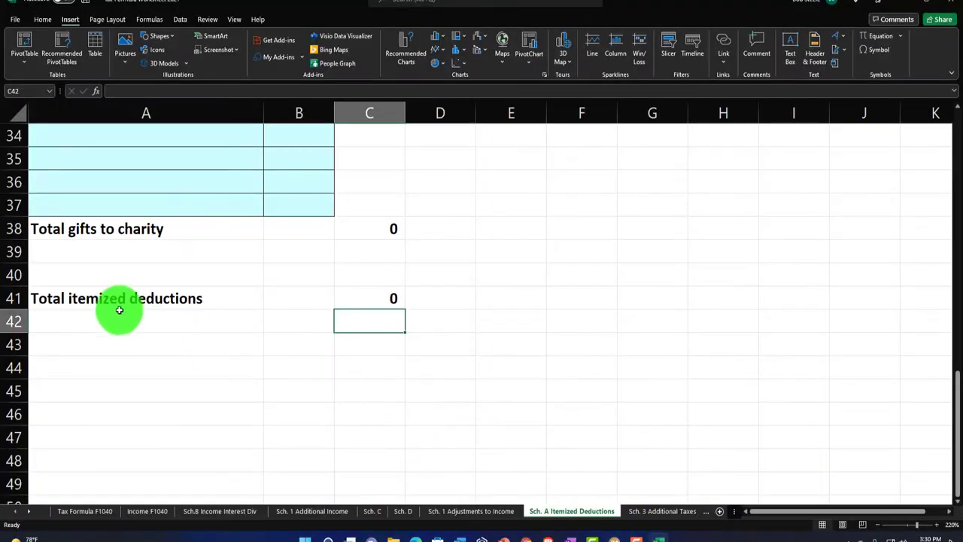
left_click_drag(17, 275, 56, 483)
right_click(122, 408)
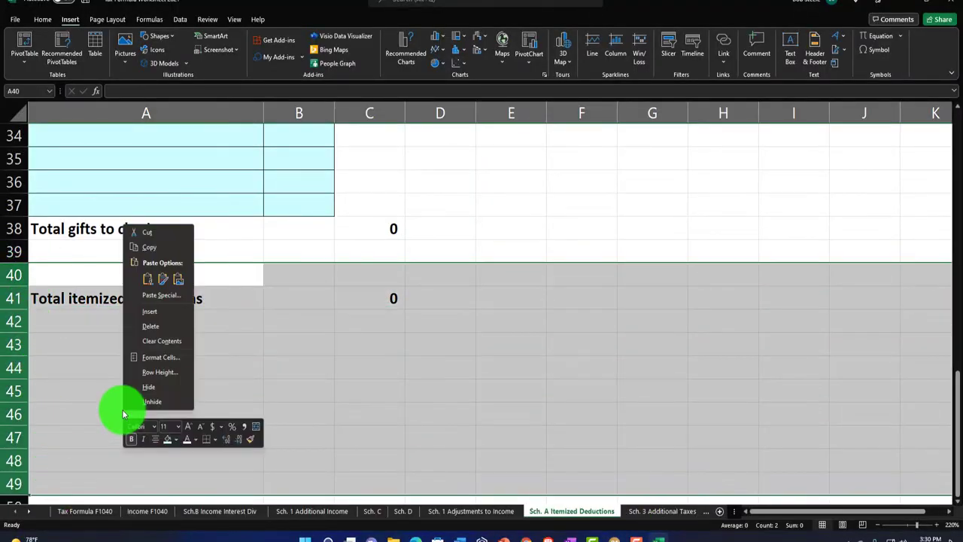
left_click(147, 310)
- Enter the section heading "Other Itemized Deductions" in cell A40
left_click(121, 283)
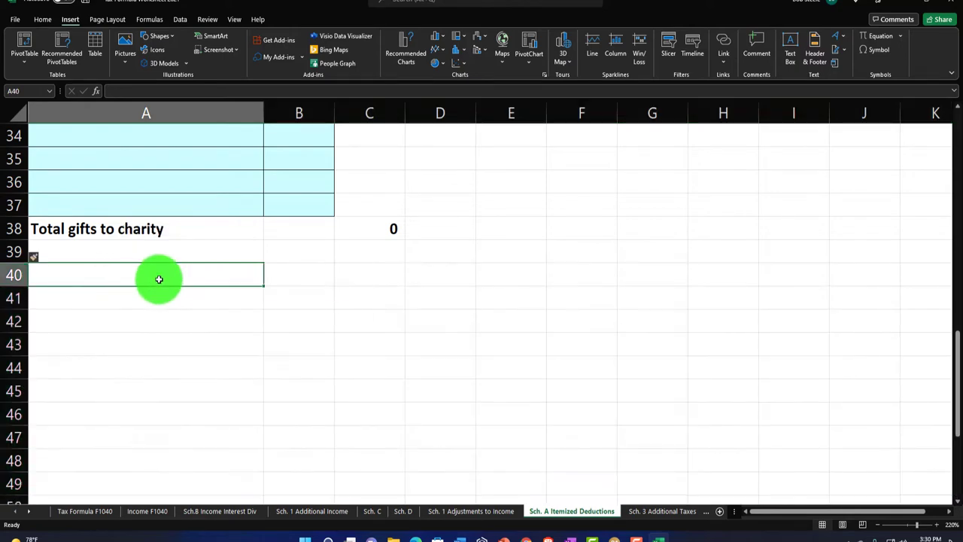
type("Other Ite")
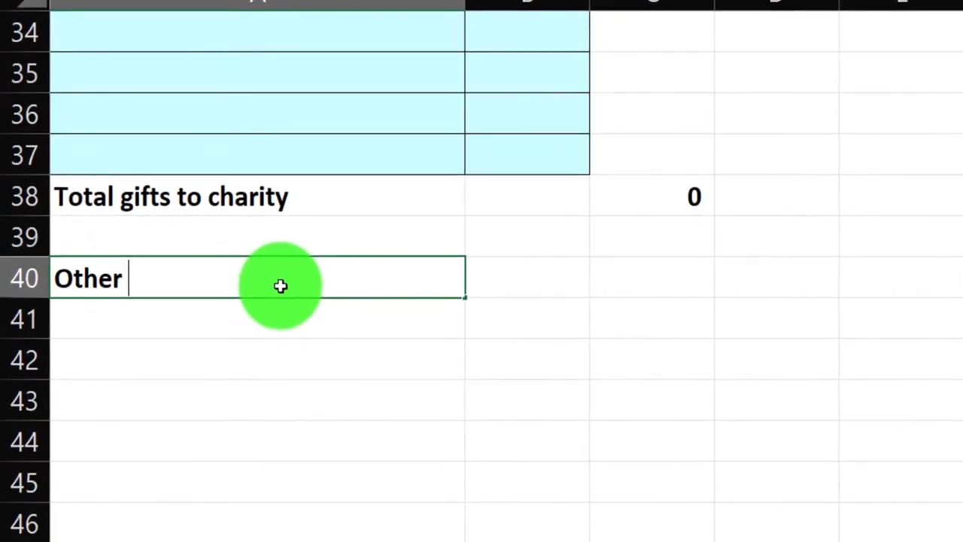
type("mo")
type("zed ")
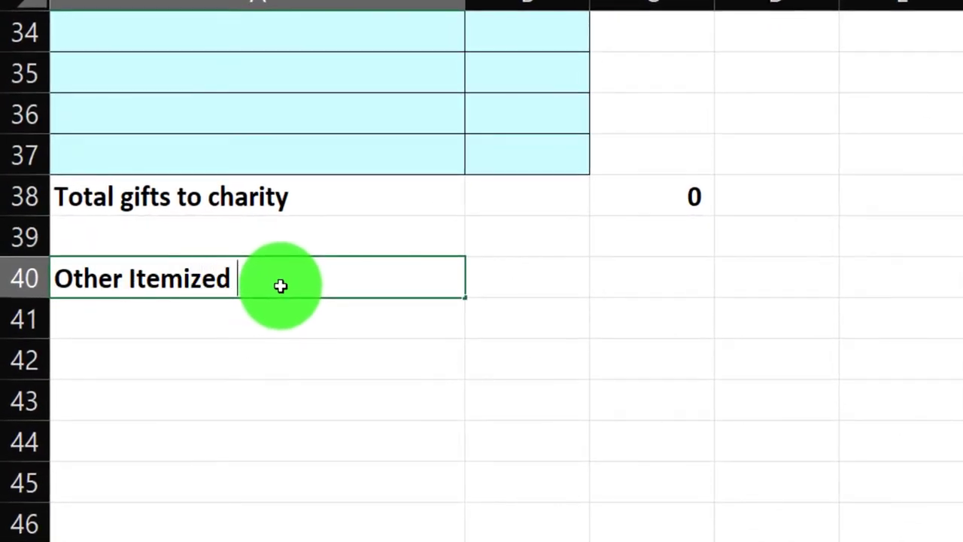
type("Deduction.")
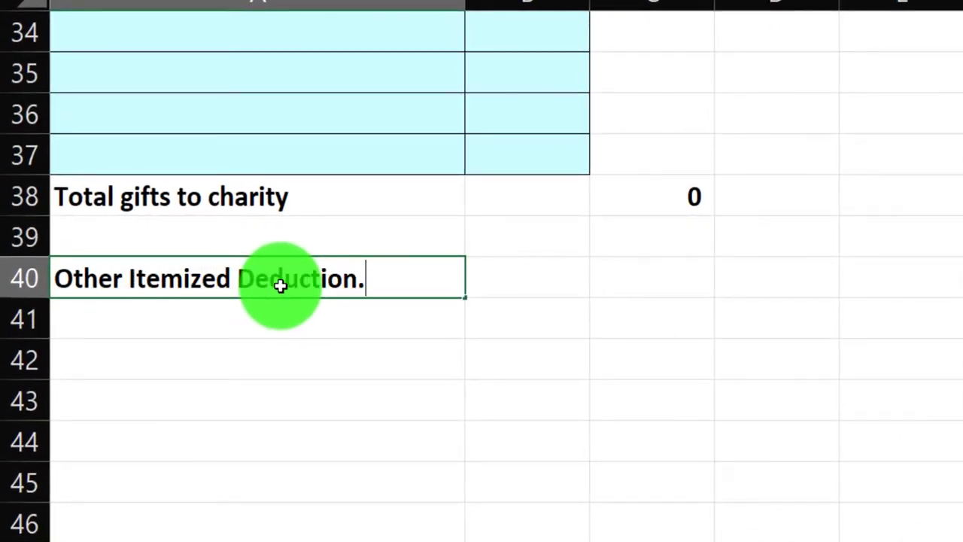
key("Return")
- Format the heading cells A40:B40 with a black fill and white text
left_click_drag(279, 282, 476, 282)
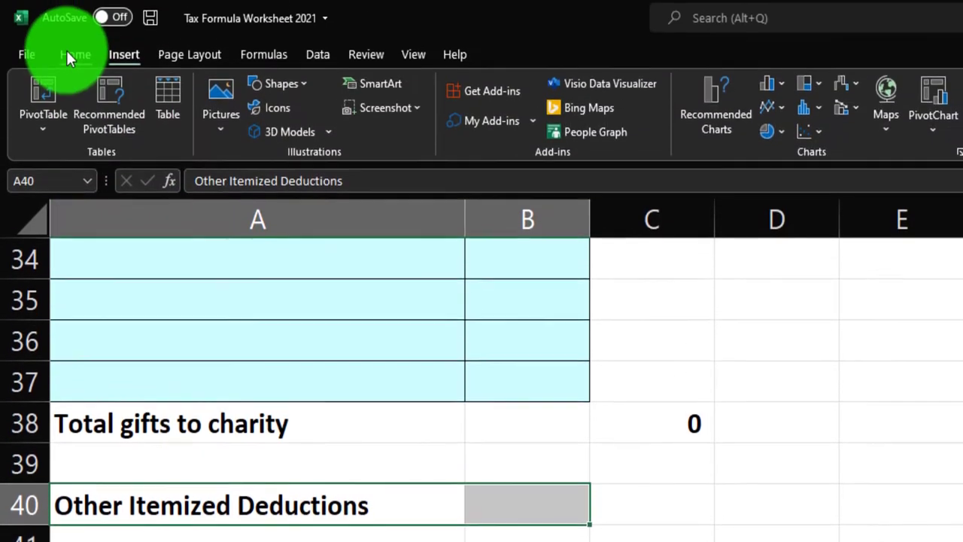
left_click(76, 59)
left_click(367, 124)
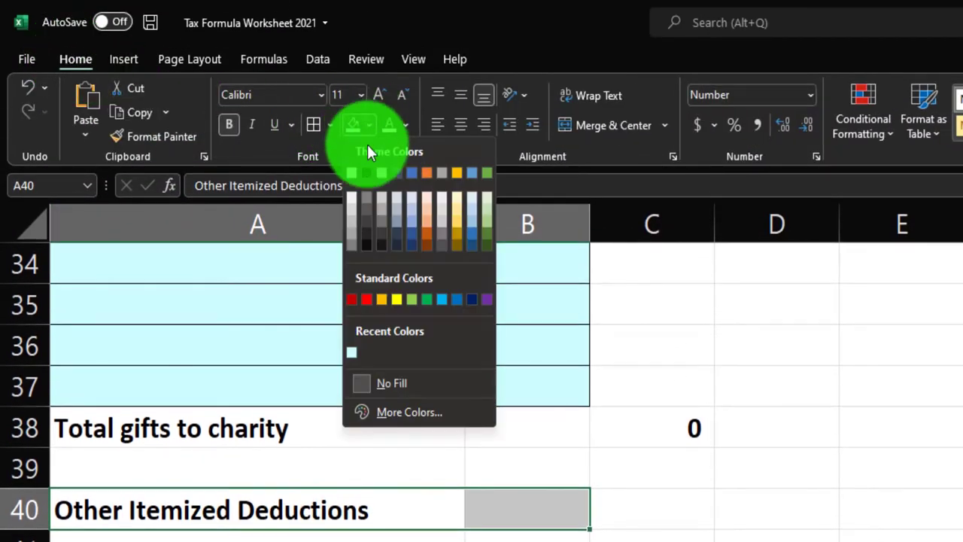
left_click(366, 167)
left_click(389, 124)
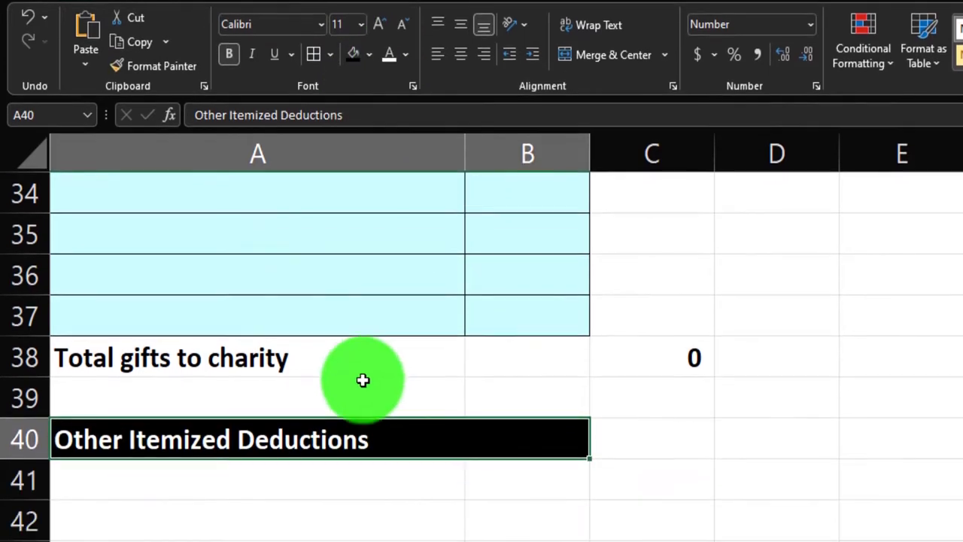
- Enter the subheading "Federally Decliared Desaster" in cell A41
left_click(242, 278)
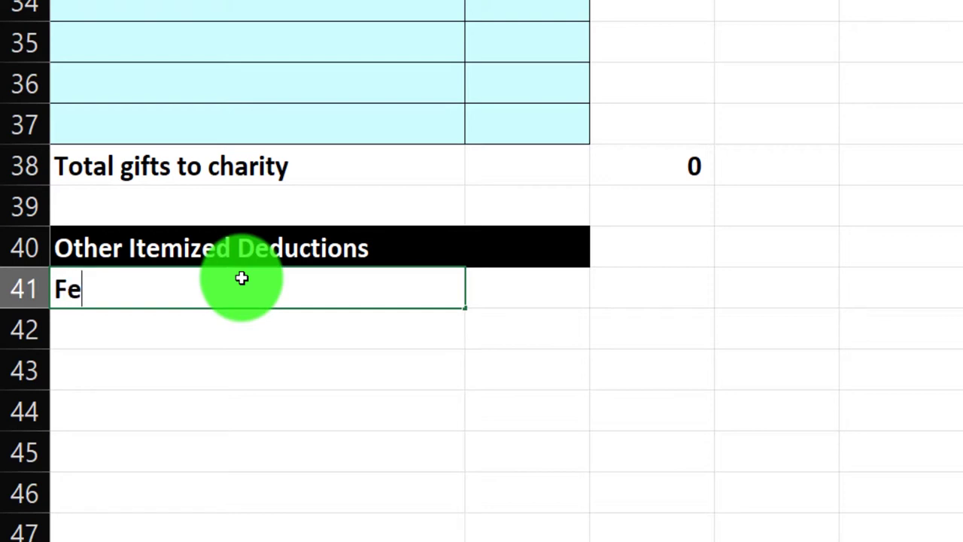
type("Federally")
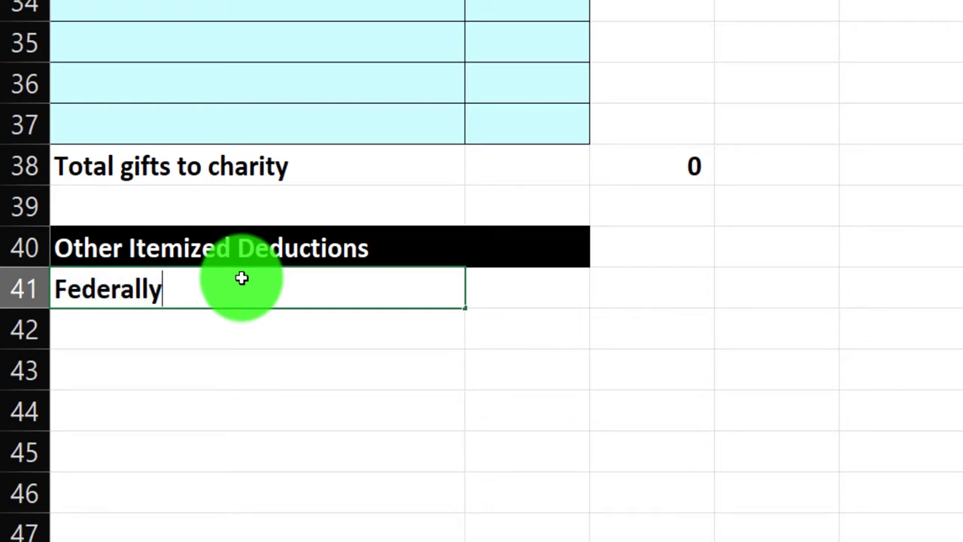
type(" Decliared ")
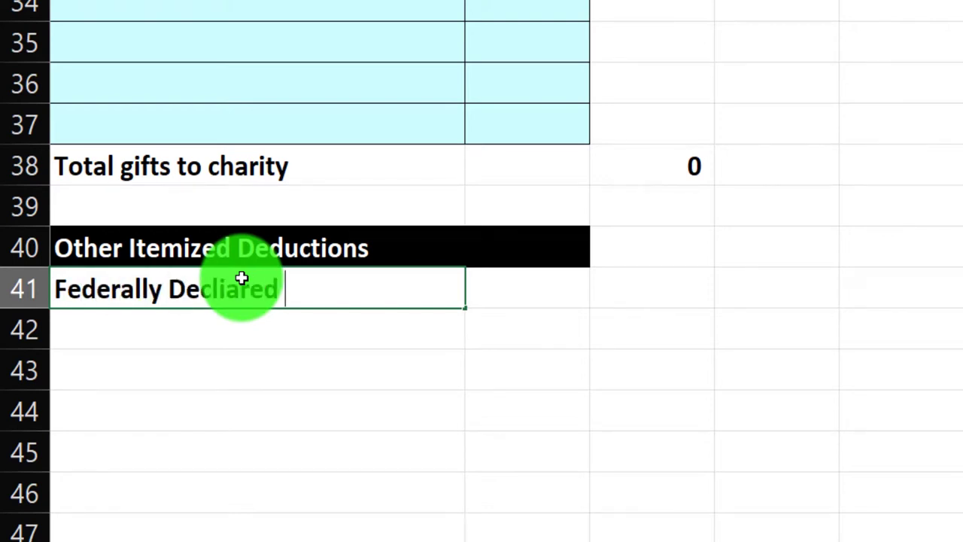
type("Desaster")
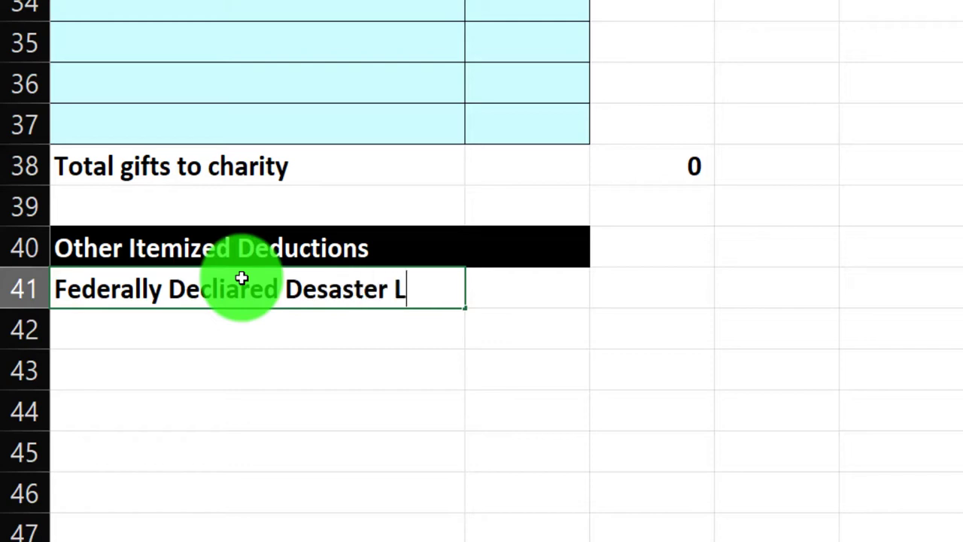
key("Return")
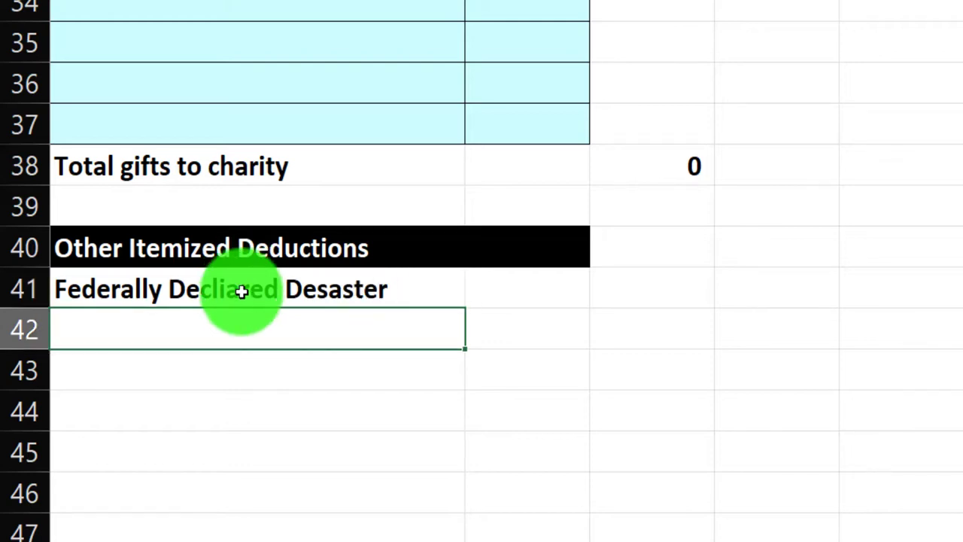
- Format the subheading cells A41:B41 with a dark blue fill and white text
left_click(305, 301)
left_click_drag(448, 299, 471, 298)
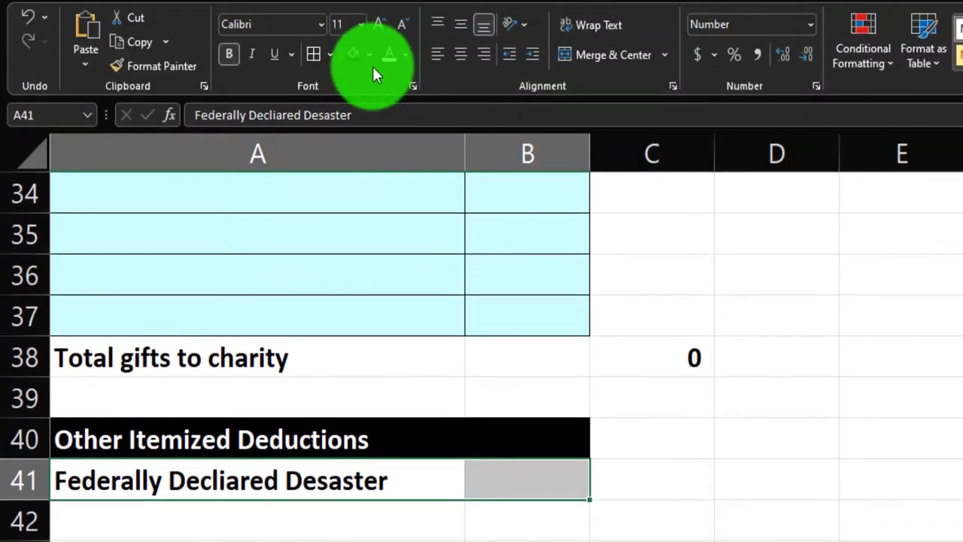
left_click(370, 124)
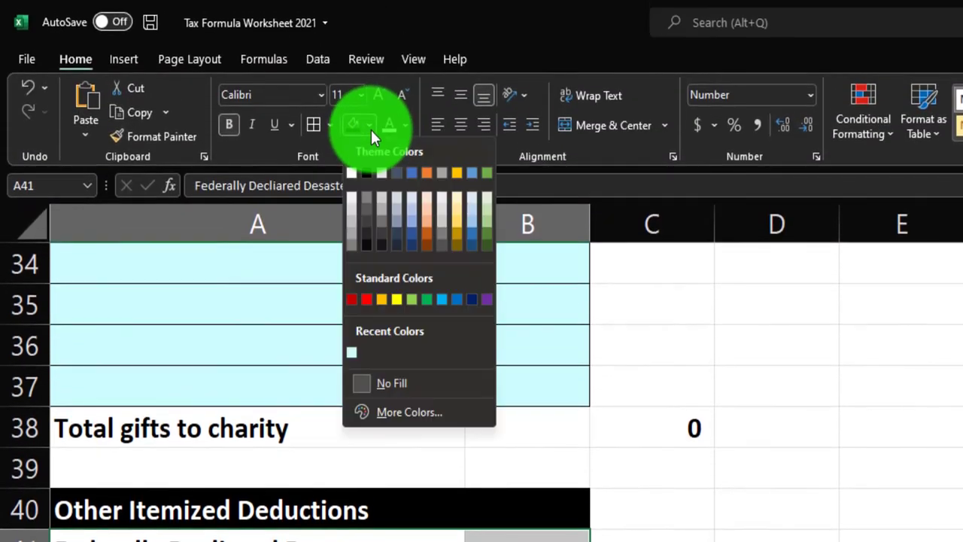
left_click(408, 243)
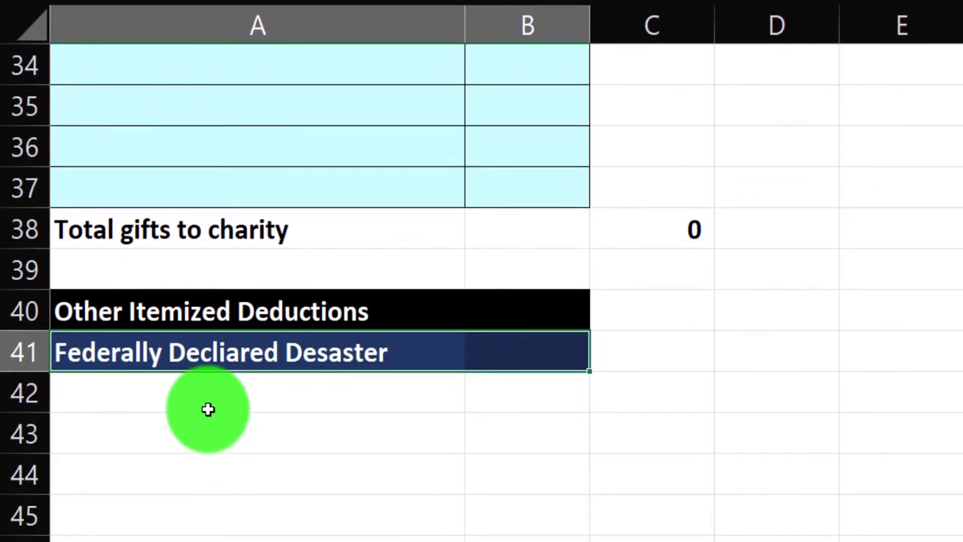
- Format cells A42:B46 as a data entry area with the recently used light blue fill and cell borders
left_click(191, 360)
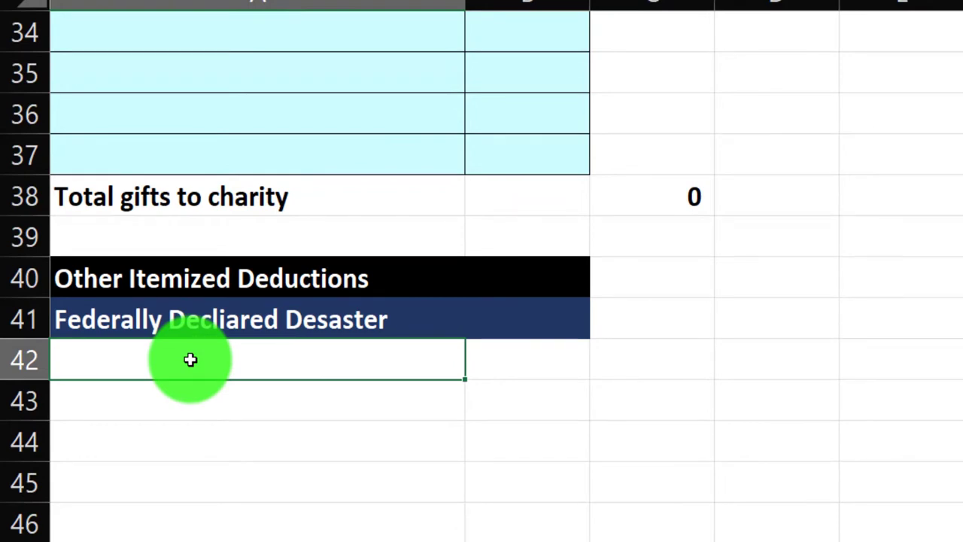
left_click_drag(197, 358, 495, 524)
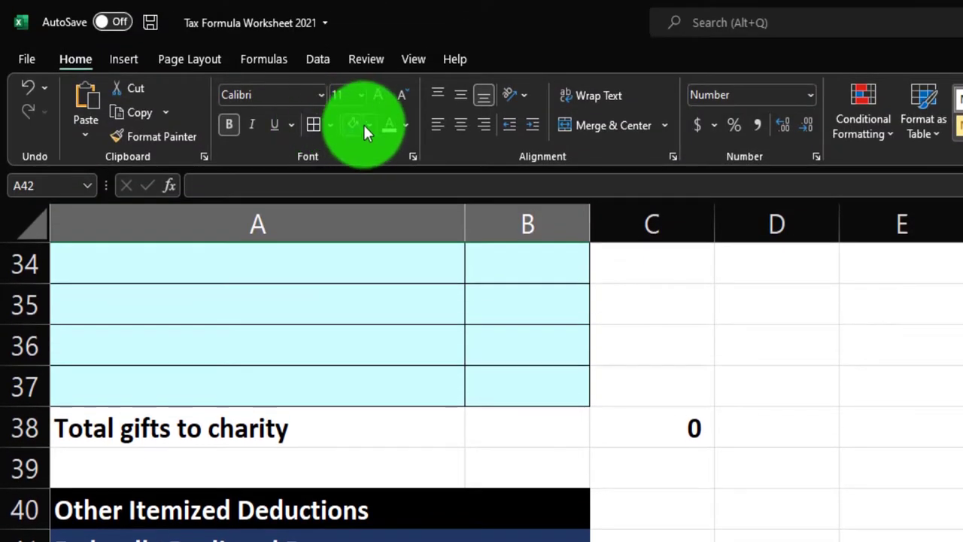
left_click(366, 125)
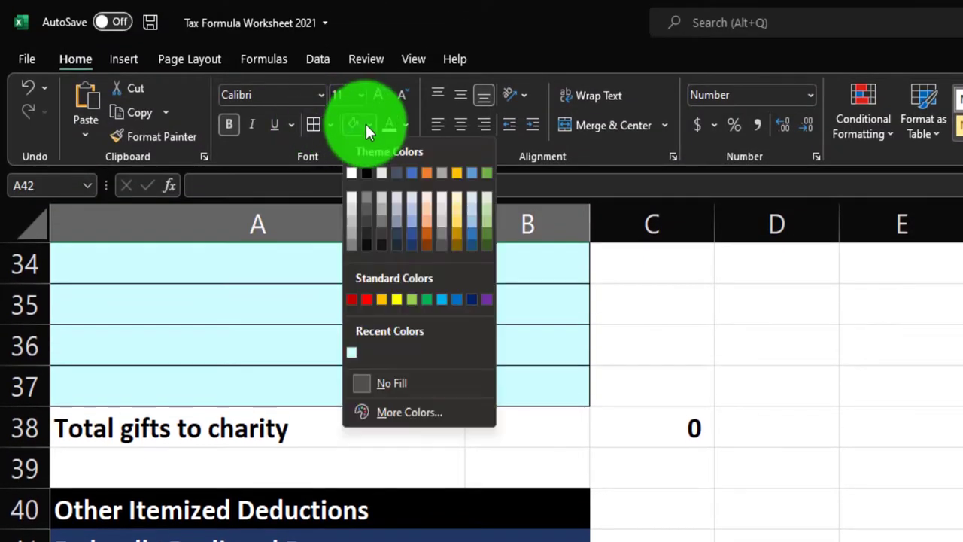
left_click(355, 351)
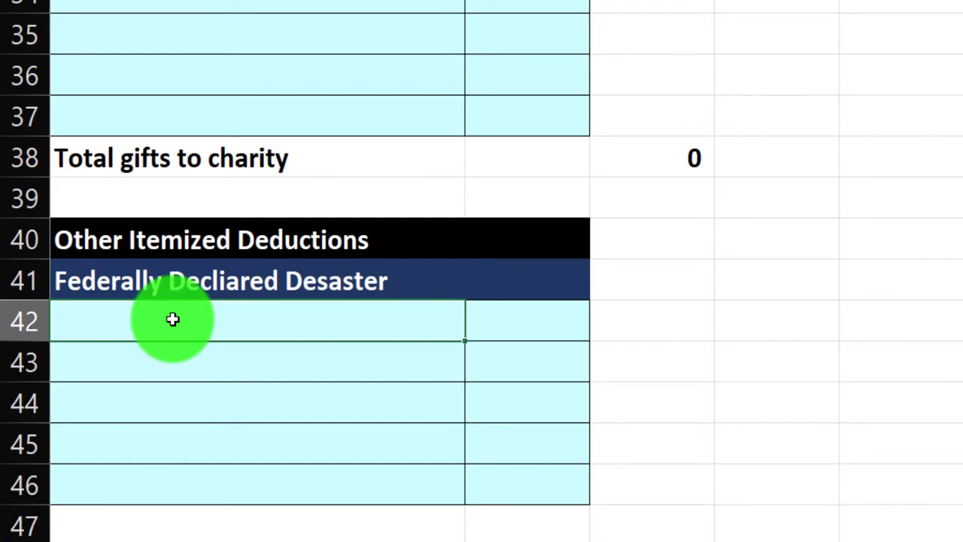
- Enter a disaster loss of 10,000 in cell B42
key("Tab")
type("10,")
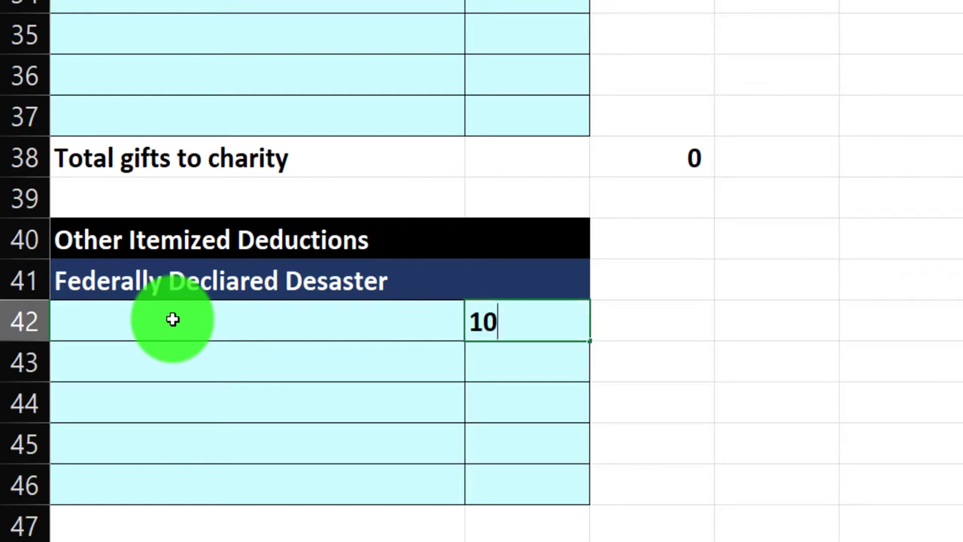
type("000")
key("Return")
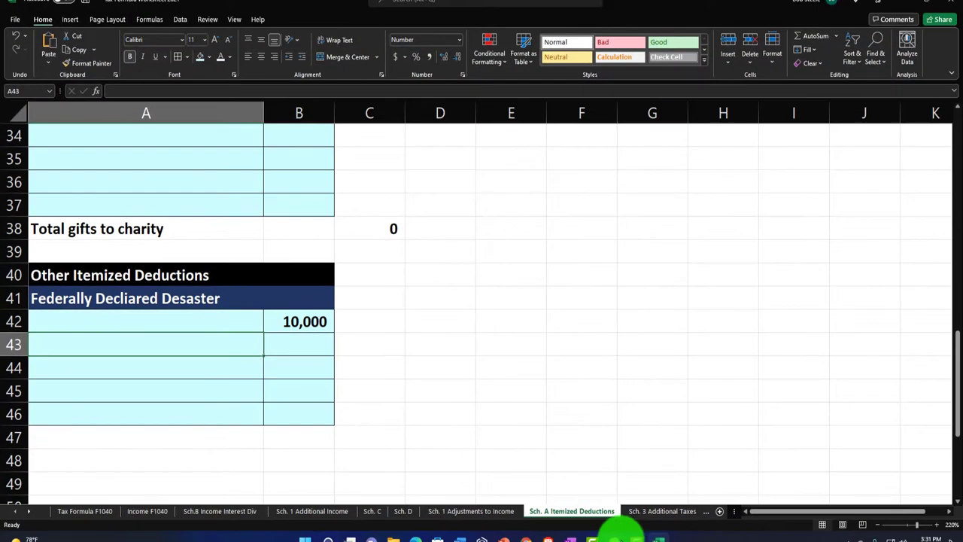
- Switch to Lacerte and examine the property cost, market values and loss calculation on Form 4684
left_click(617, 532)
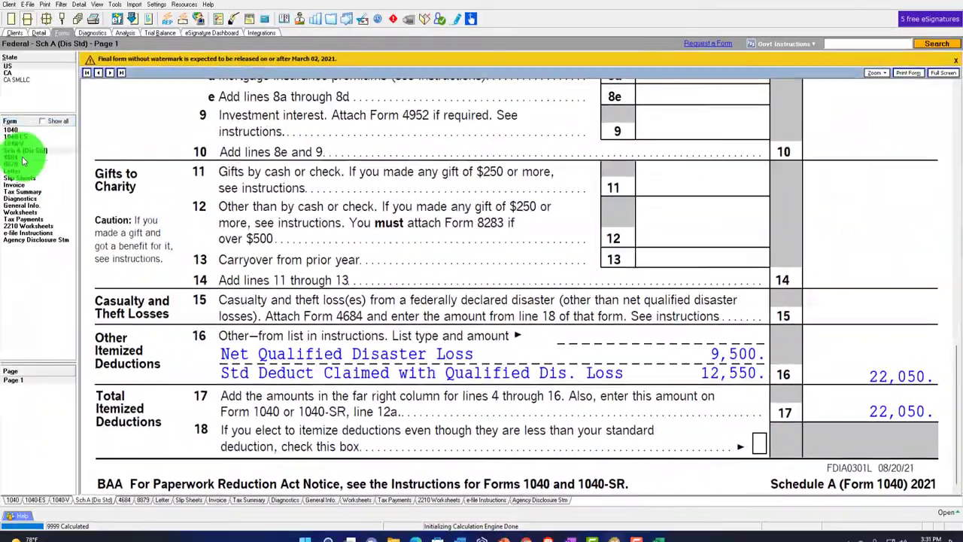
double_click(755, 272)
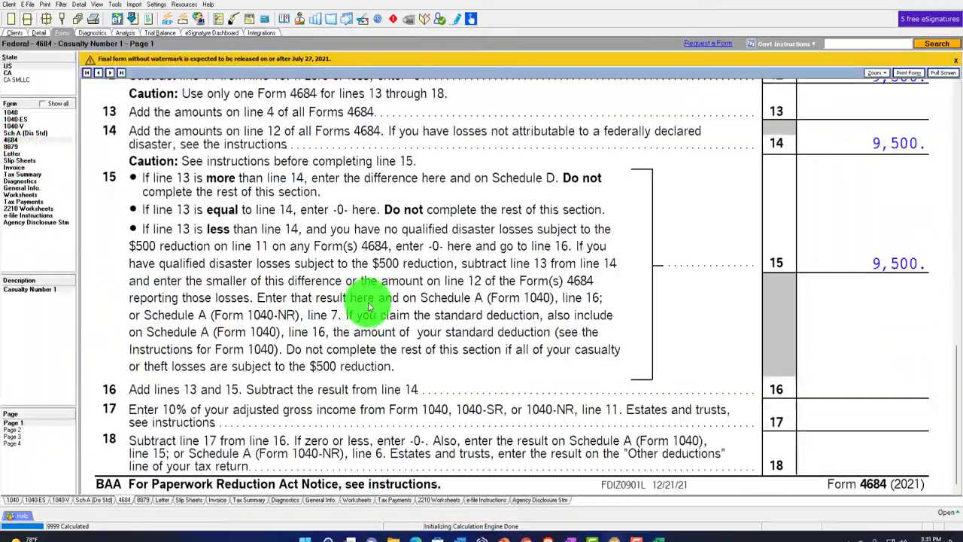
scroll(376, 308, "up", 7)
scroll(436, 334, "up", 8)
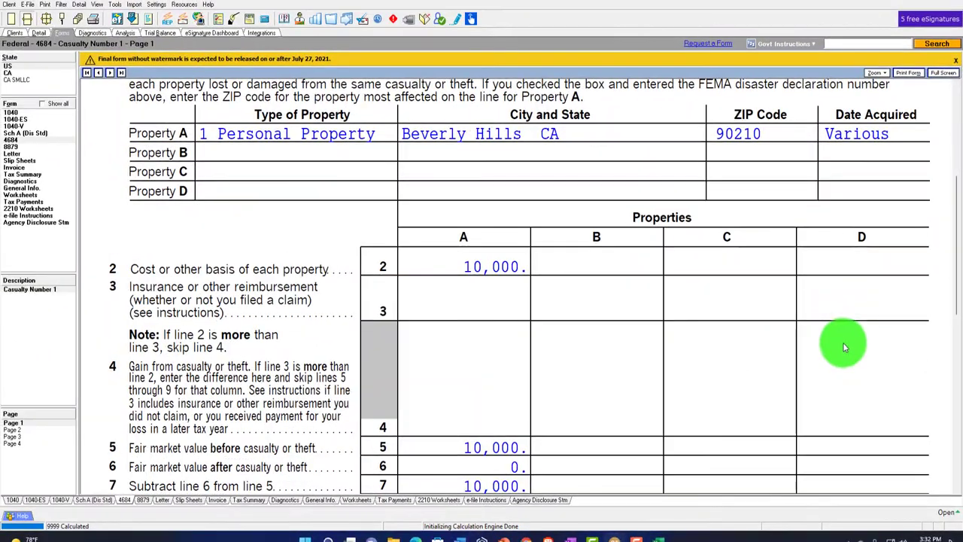
left_click(438, 259)
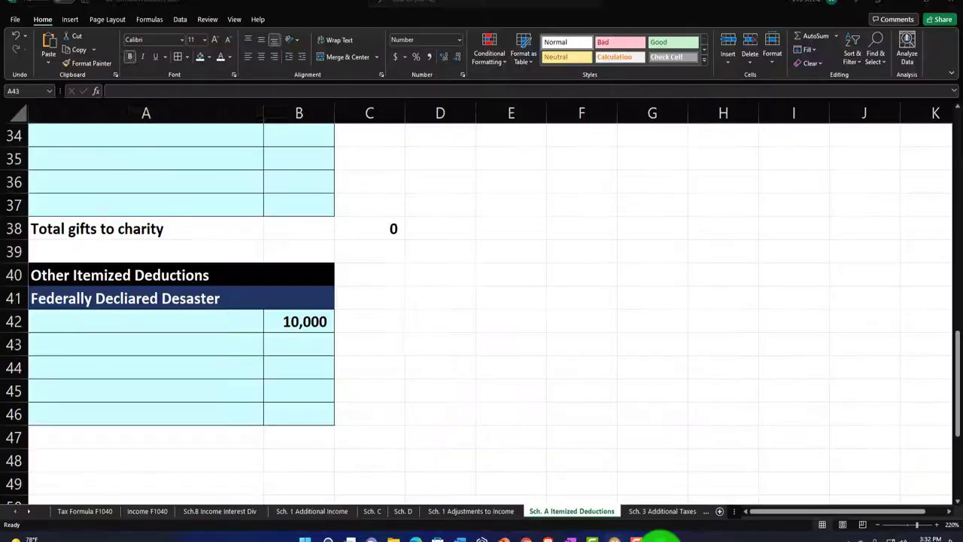
- Return to the Excel worksheet and enter a reduction of -500 in cell B47
left_click(133, 430)
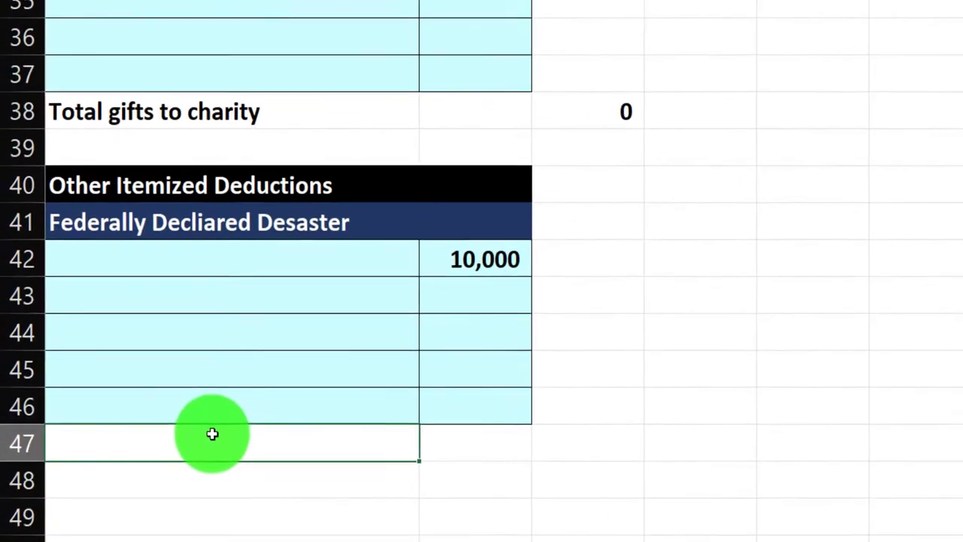
key("Tab")
type("-500")
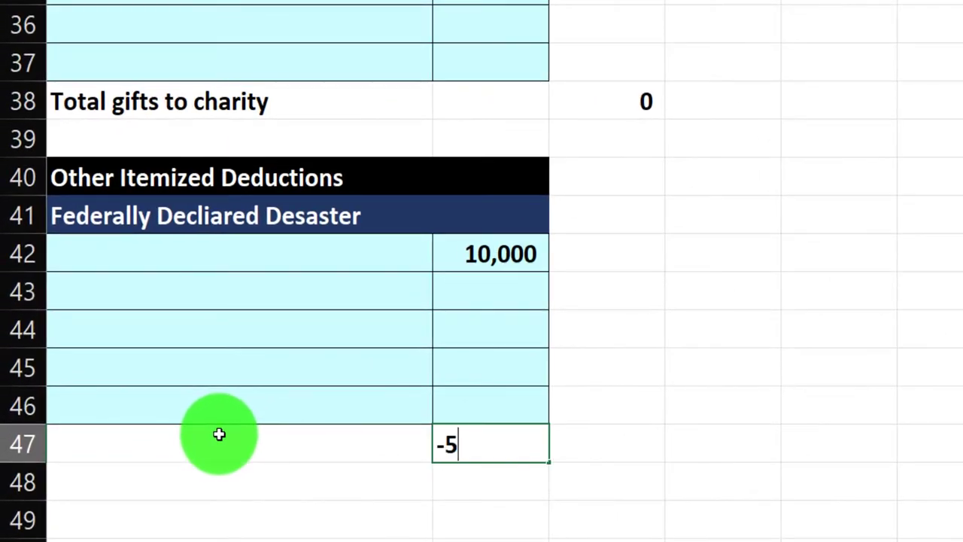
key("Return")
- Enter the total label "Total federally declaired desaster" in cell A48
key("Left")
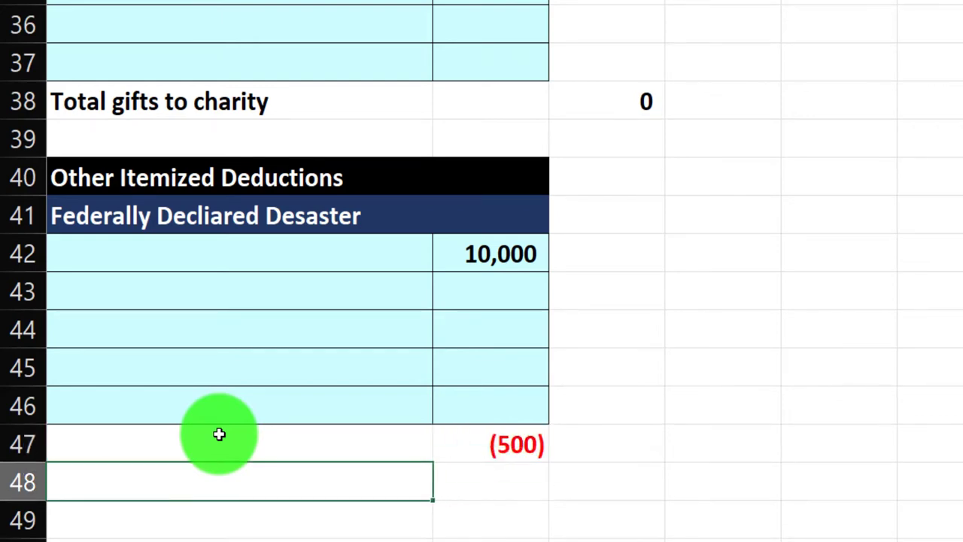
type("Total f")
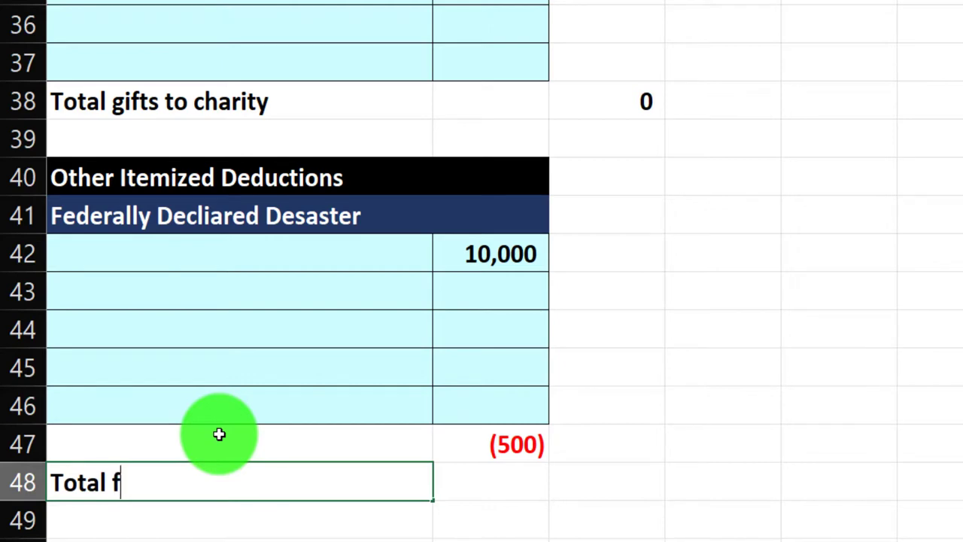
type("ede")
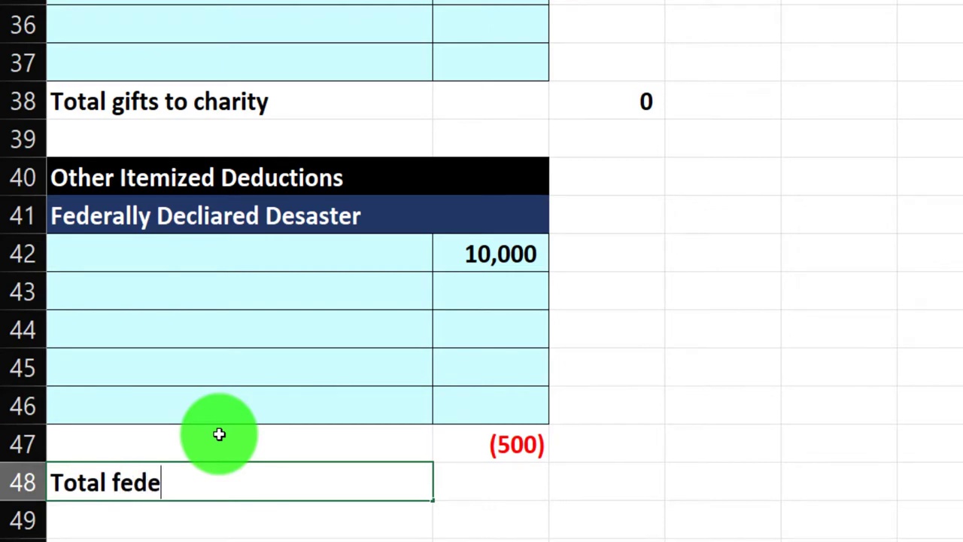
type("rally declaire")
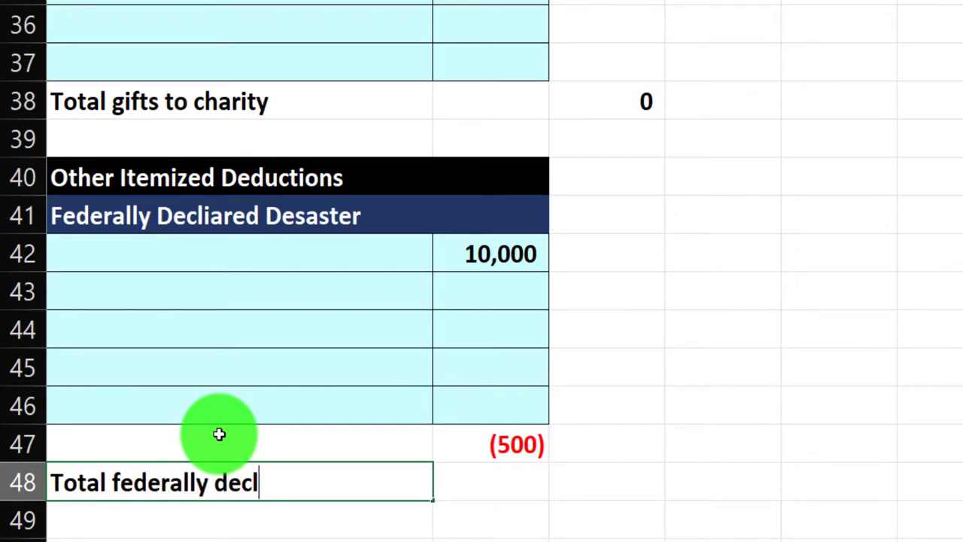
key("BackSpace")
key("BackSpace")
key("BackSpace")
key("BackSpace")
type("aired d")
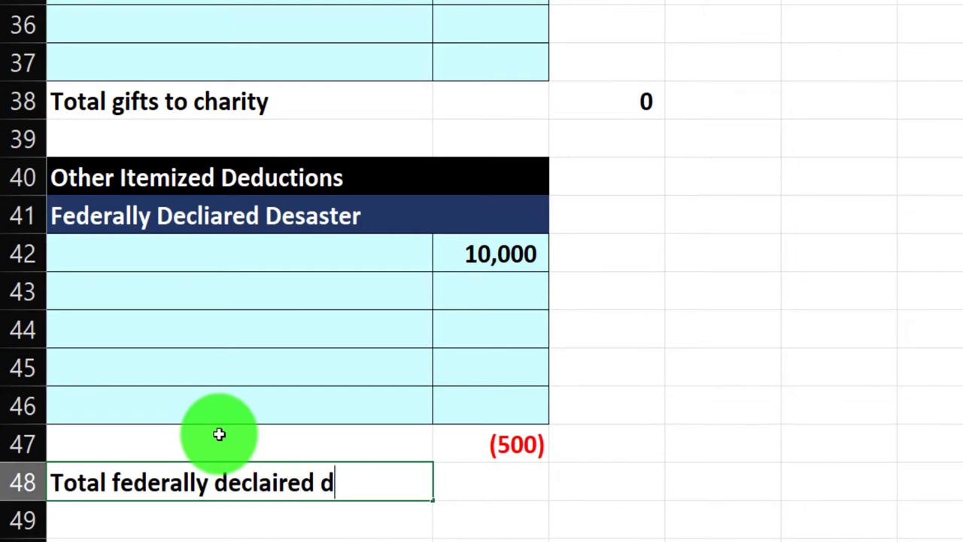
type("esaster")
key("Return")
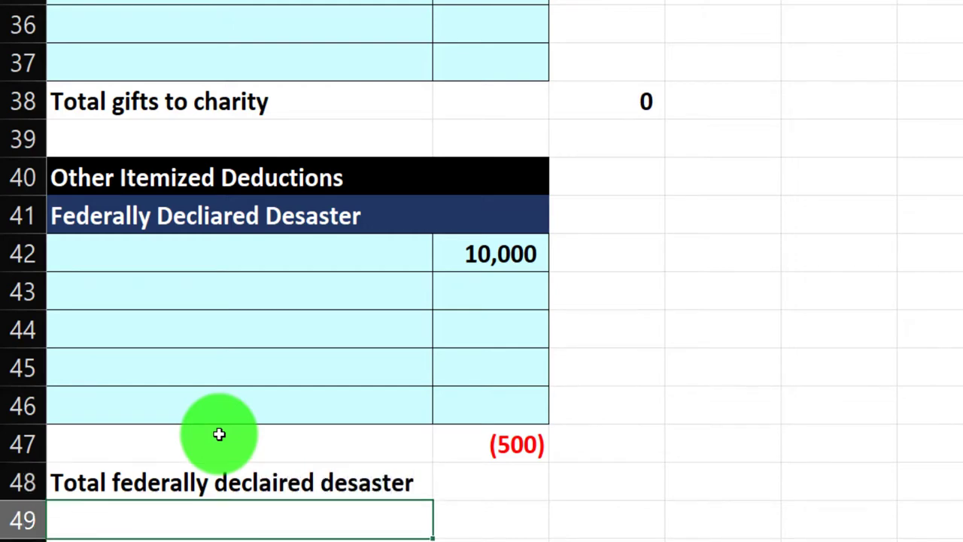
- Spell-check cells A40:A48, correcting the misspelled words in both disaster labels to "declared" and "disaster"
left_click_drag(237, 185, 232, 474)
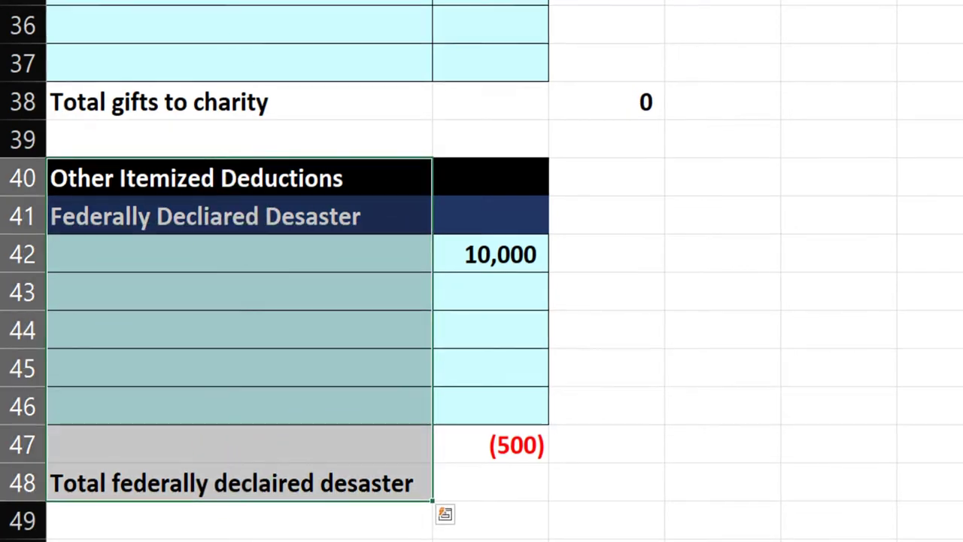
key("F7")
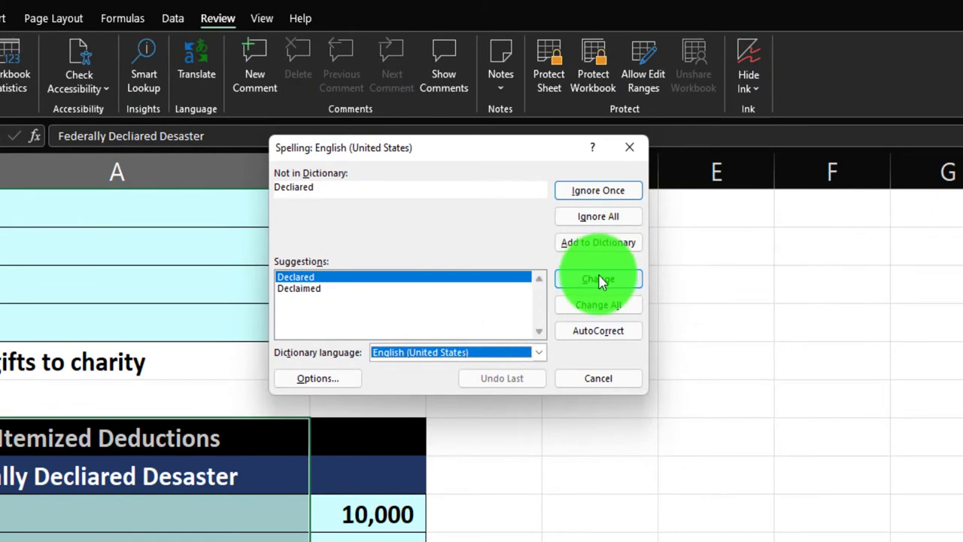
left_click(600, 280)
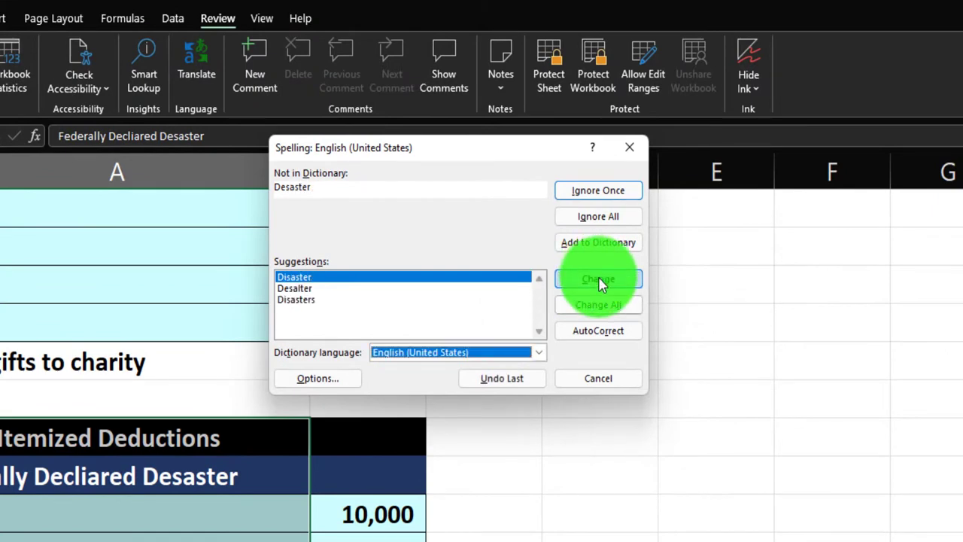
left_click(599, 280)
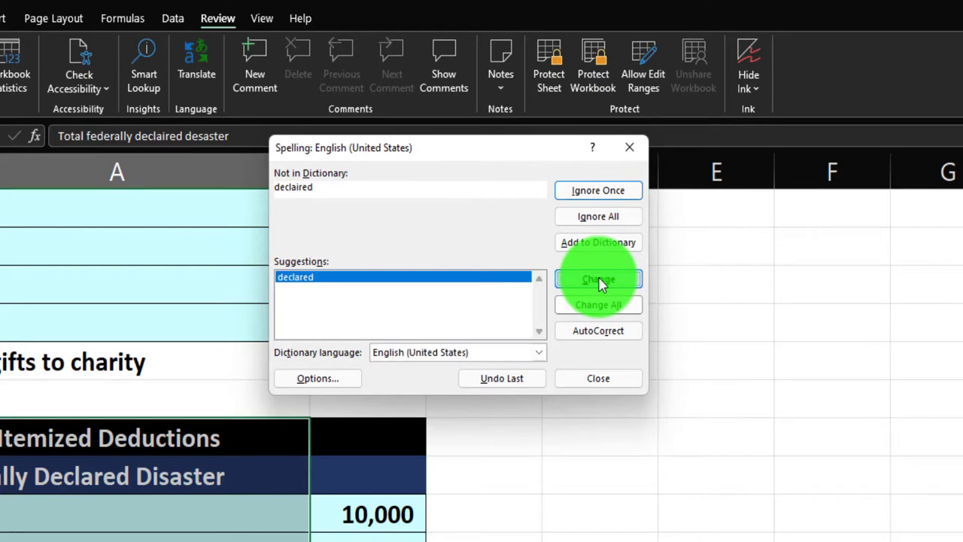
left_click(598, 279)
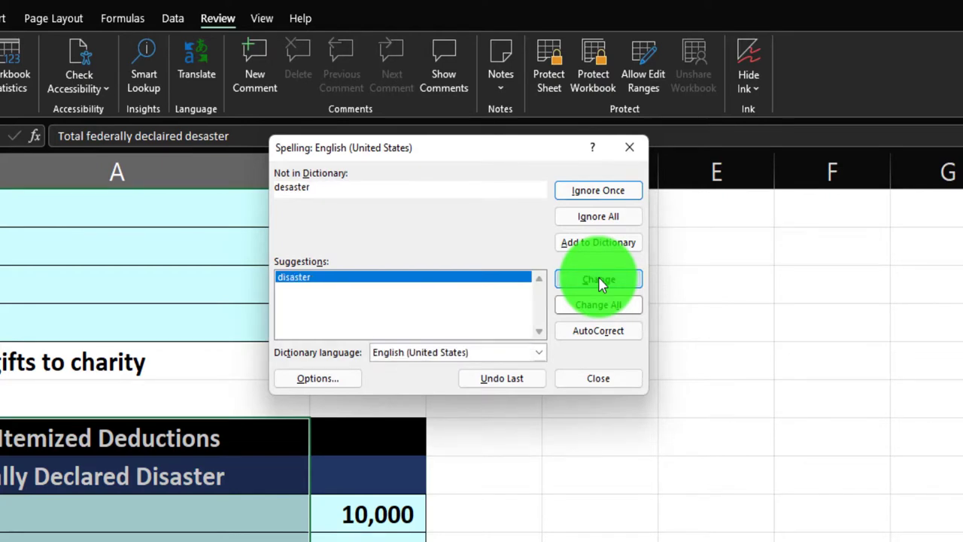
left_click(598, 279)
left_click(672, 464)
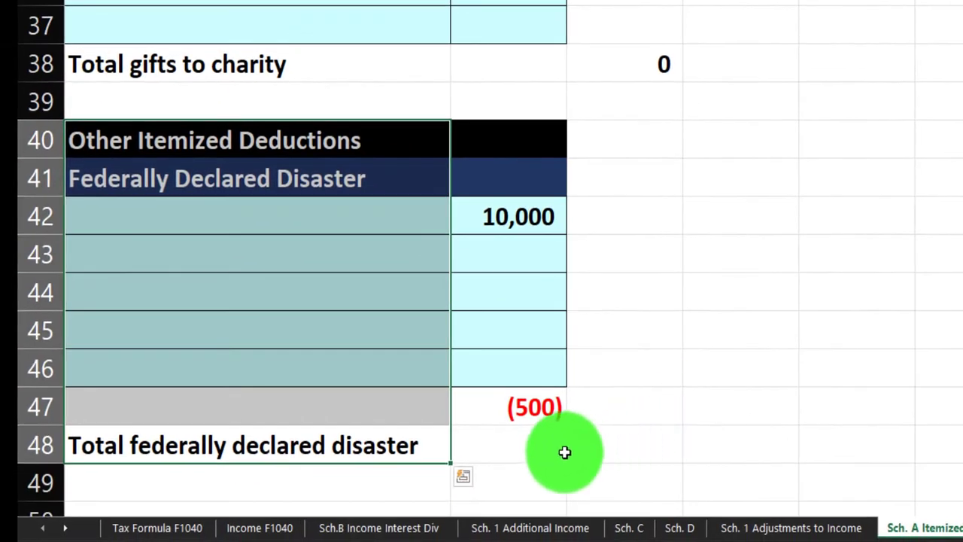
- Underline the reduction amount in cell B47 and total cells B42:B47 in B48 with a SUM formula
left_click(522, 486)
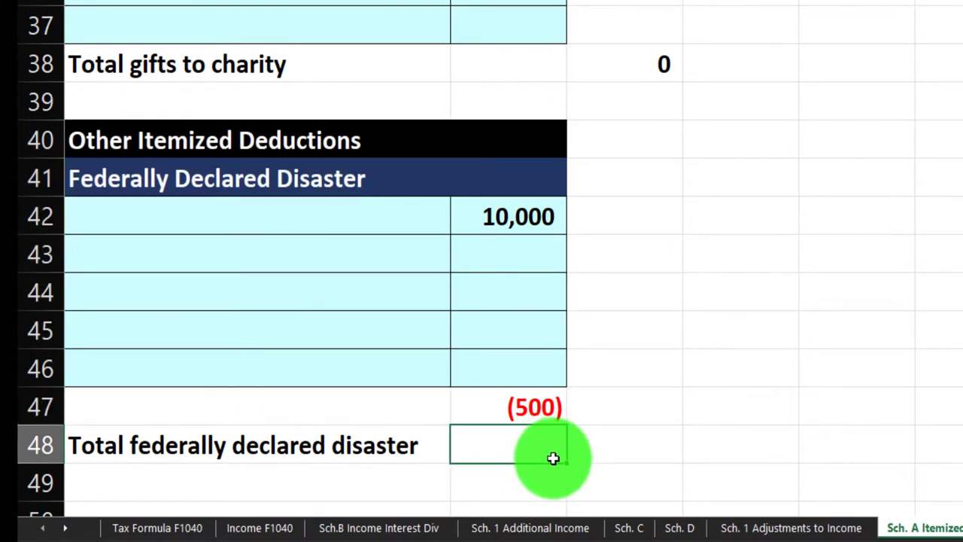
left_click(527, 414)
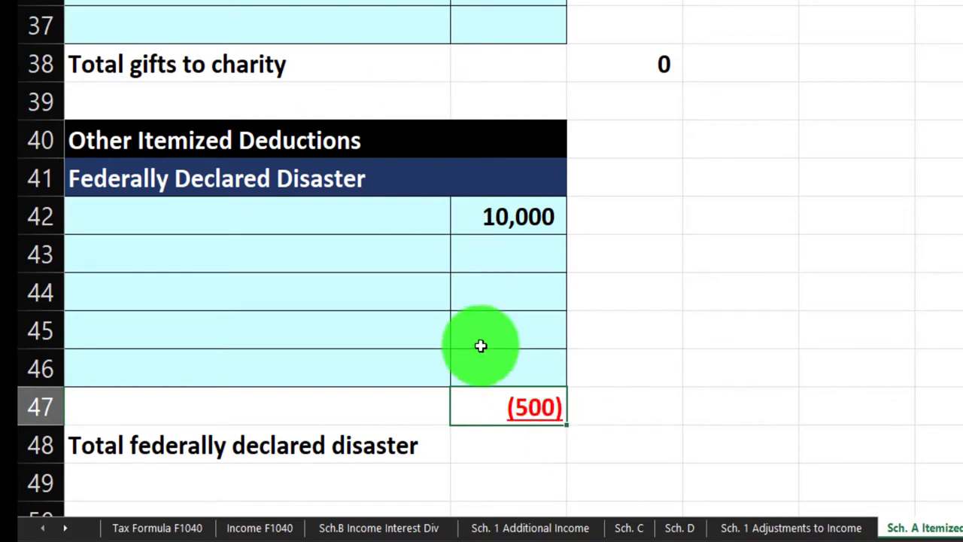
left_click(495, 445)
type("=sum(")
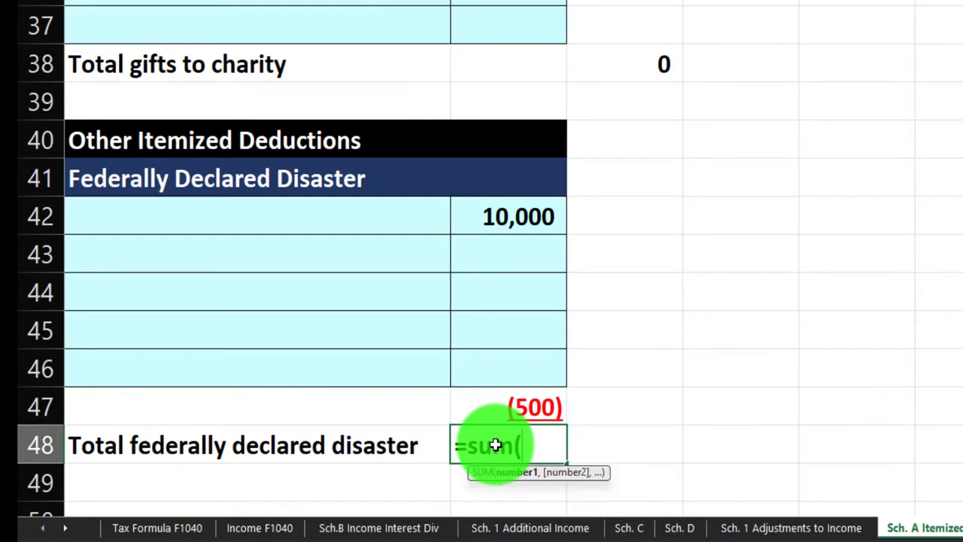
key("Up")
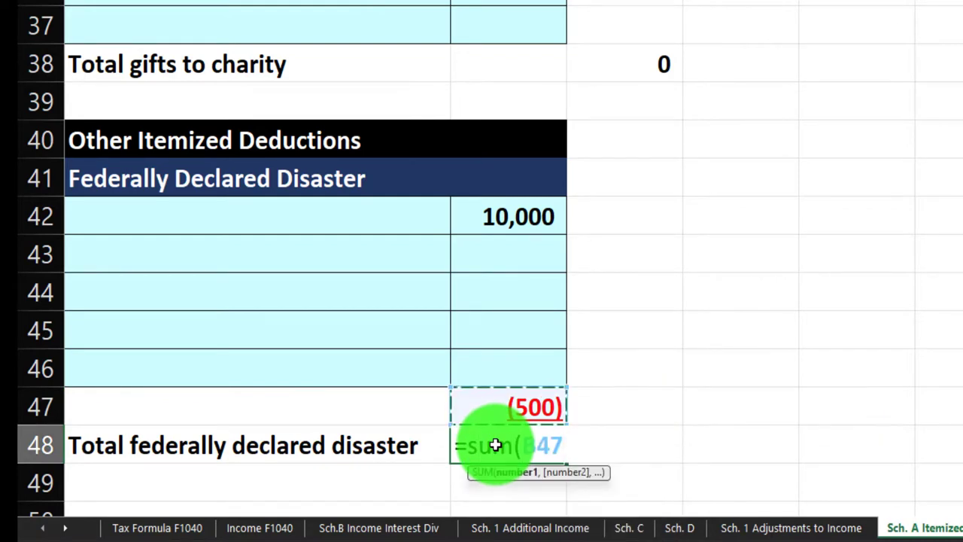
key("shift+Up")
key("shift+Up")
key("shift+Up")
key("shift+Up")
key("shift+Up")
key("Return")
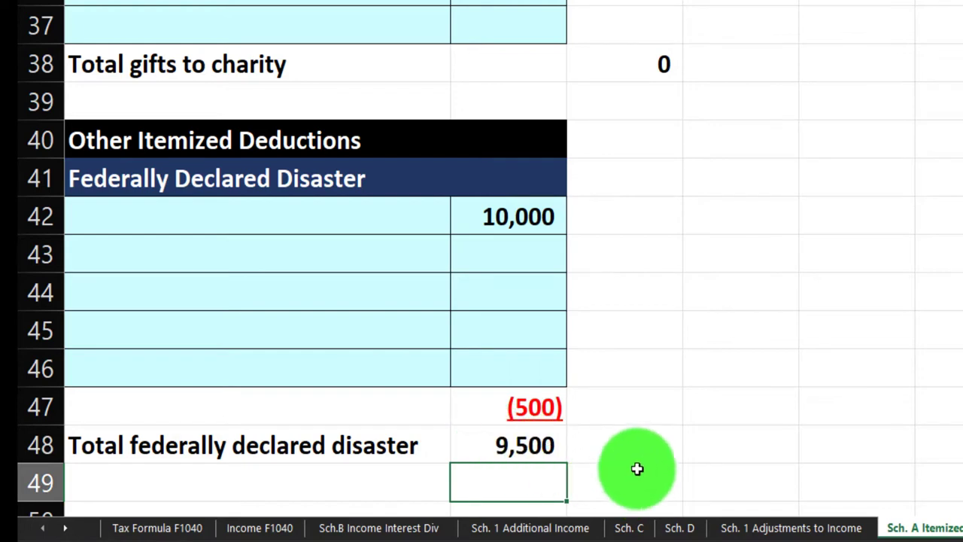
- Set the disaster loss amount in cell B42 to 0
left_click(543, 397)
key("Up")
key("Up")
key("Up")
key("Up")
key("Up")
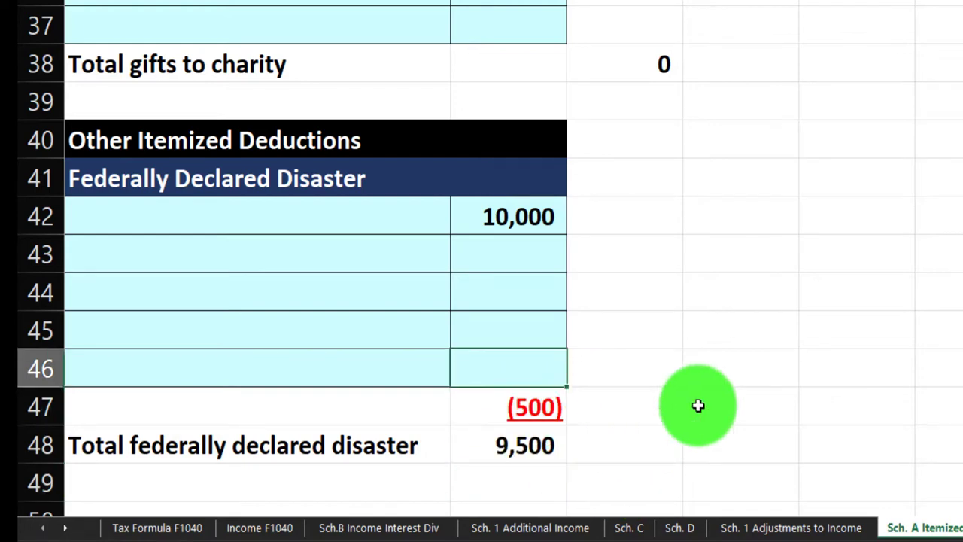
type("0")
key("Return")
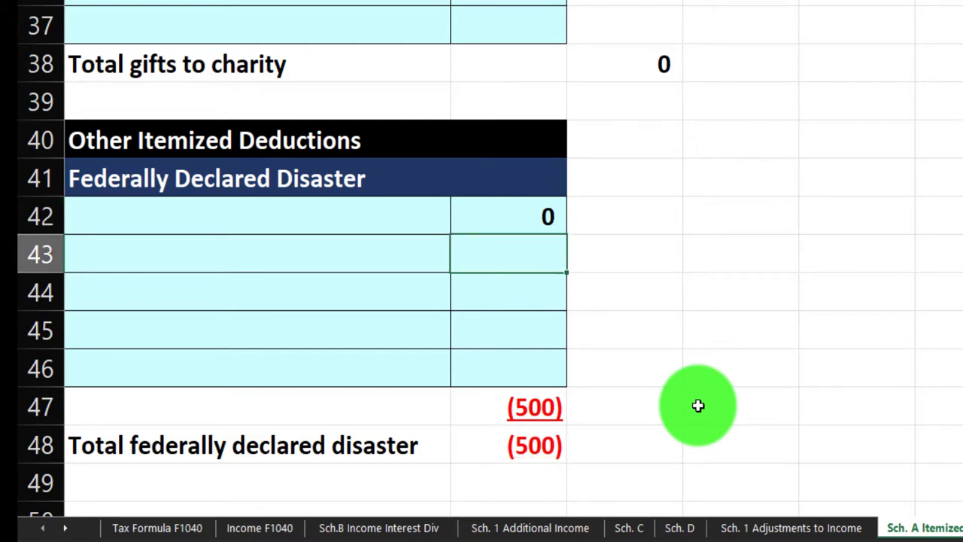
- Replace the total in cell B48 with an IF formula whose logical test is SUM(B42:B47) greater than 0
key("Up")
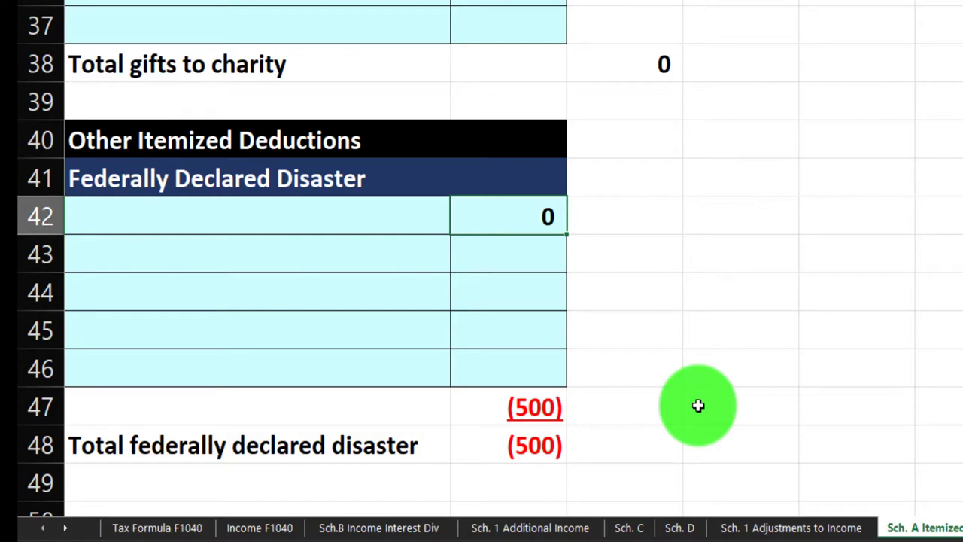
key("Down")
key("Down")
key("Down")
key("Down")
key("Down")
key("Down")
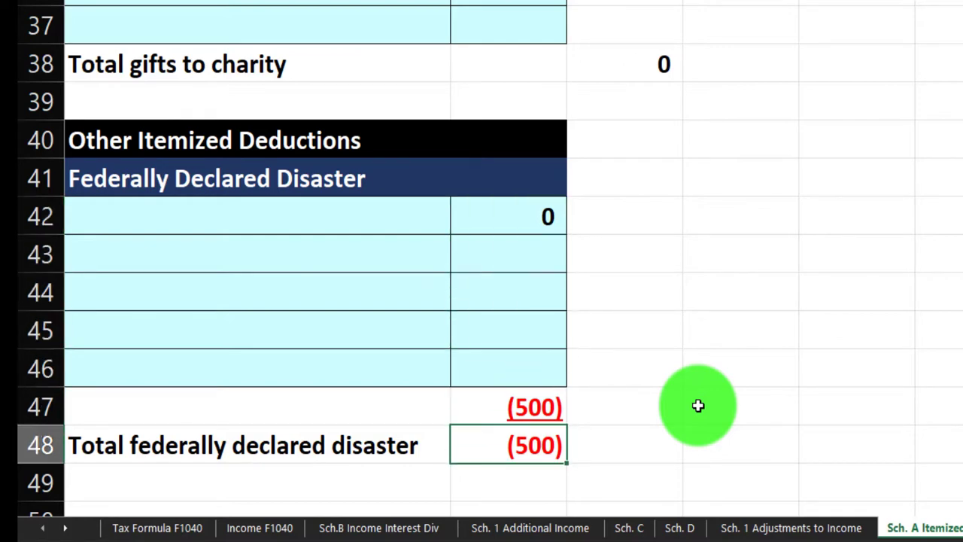
type("=if(")
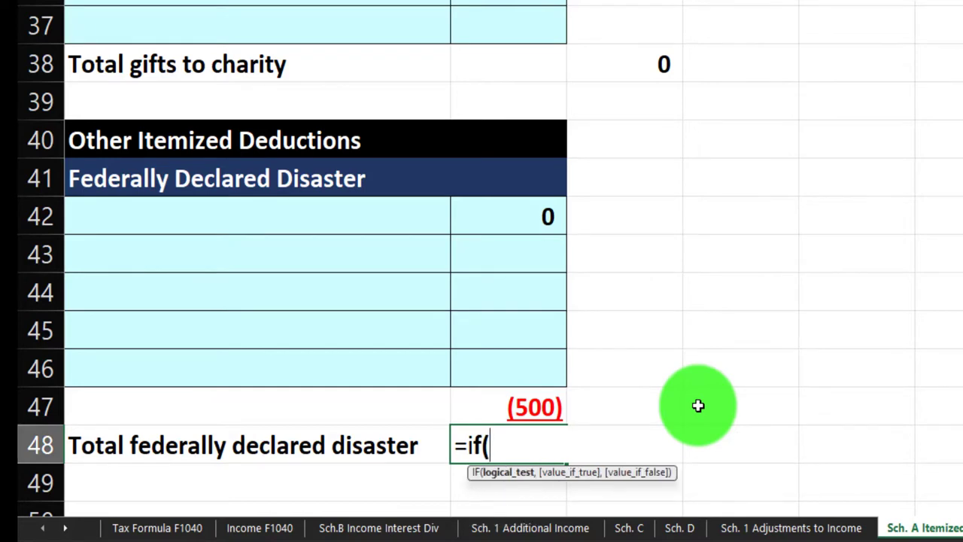
key("Up")
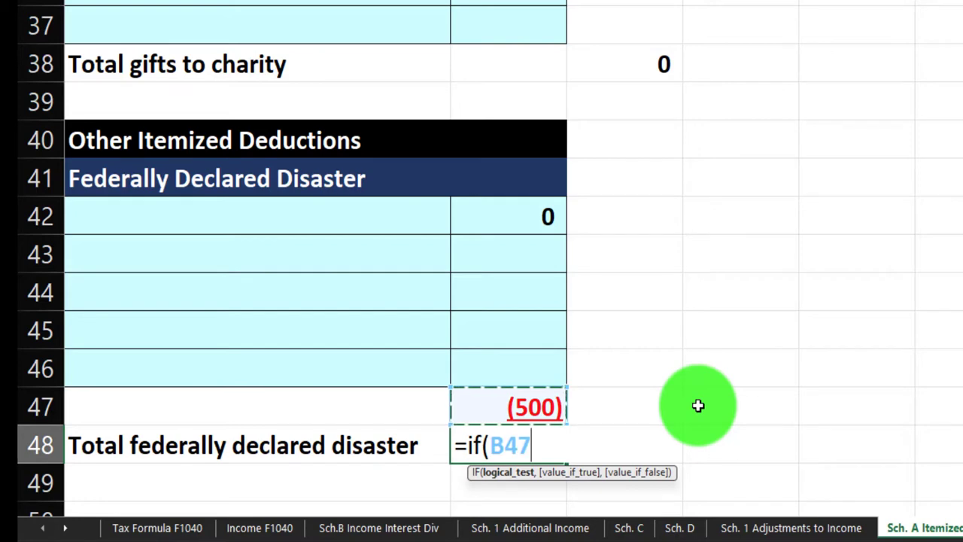
key("BackSpace")
key("BackSpace")
key("BackSpace")
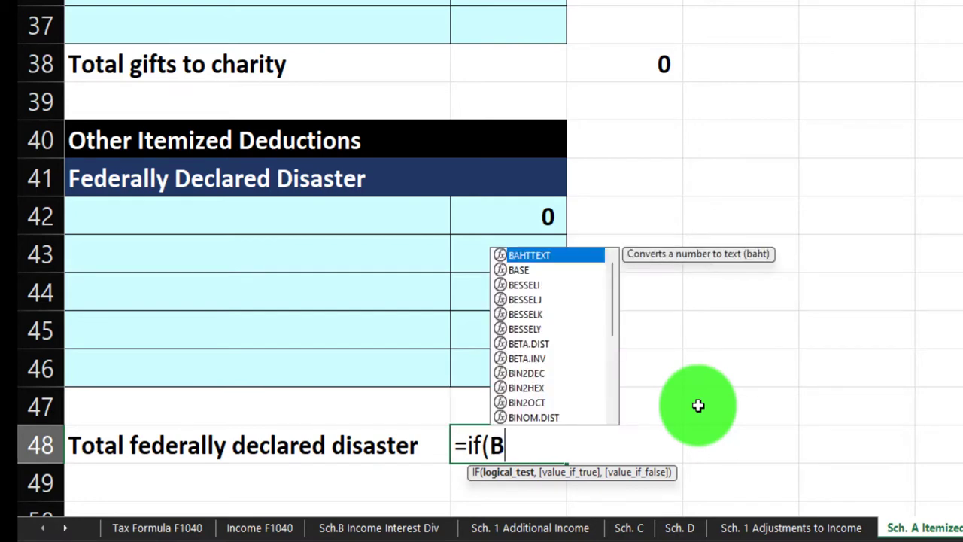
type("sum(")
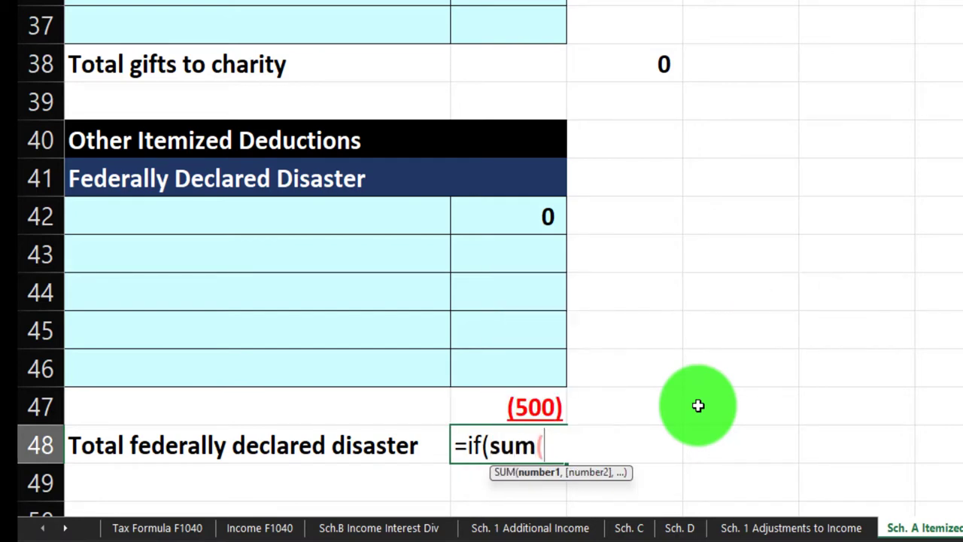
key("Up")
key("shift+Up")
key("shift+Up")
key("shift+Up")
key("shift+Up")
key("shift+Up")
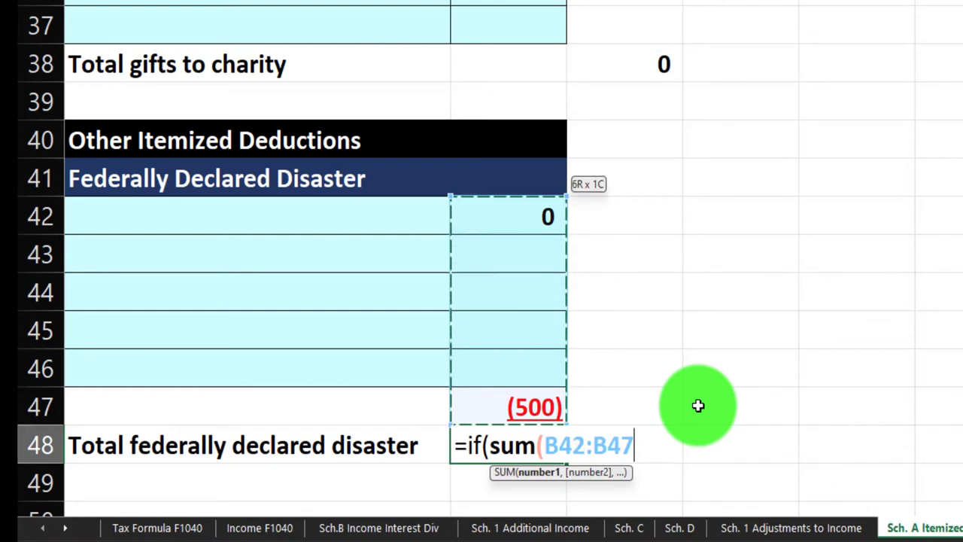
type(")")
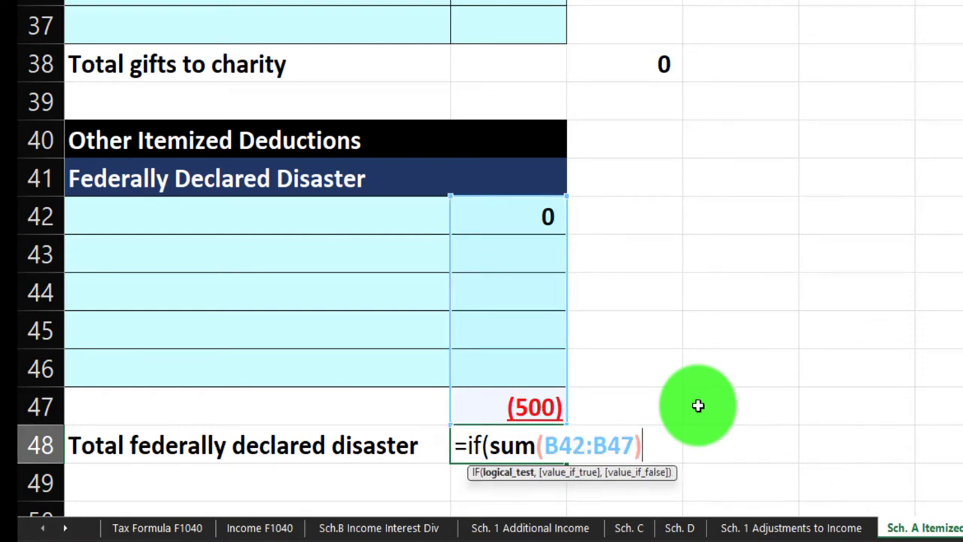
type(">0,")
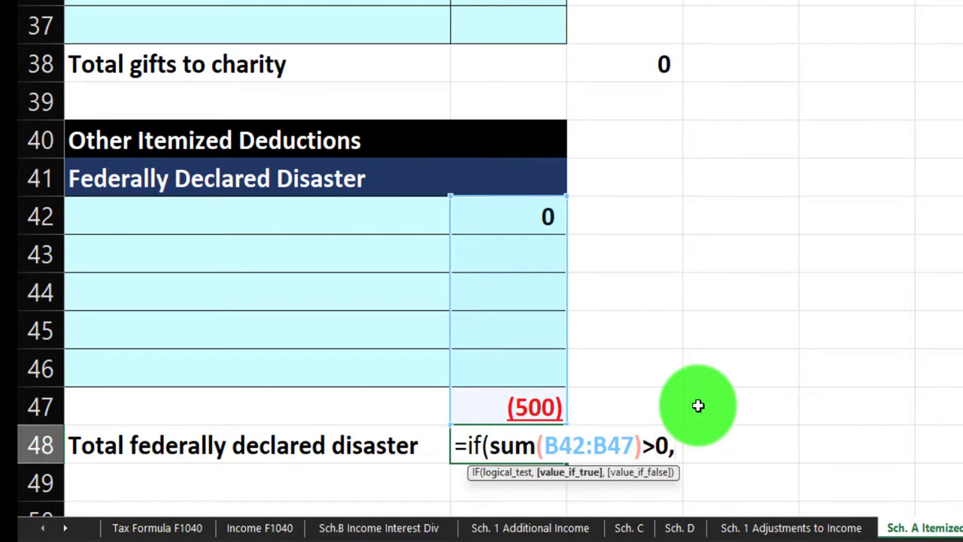
- Complete the IF formula in B48 to return SUM(B42:B47) if true and 0 if false, accepting the closing-parenthesis correction
type("sum")
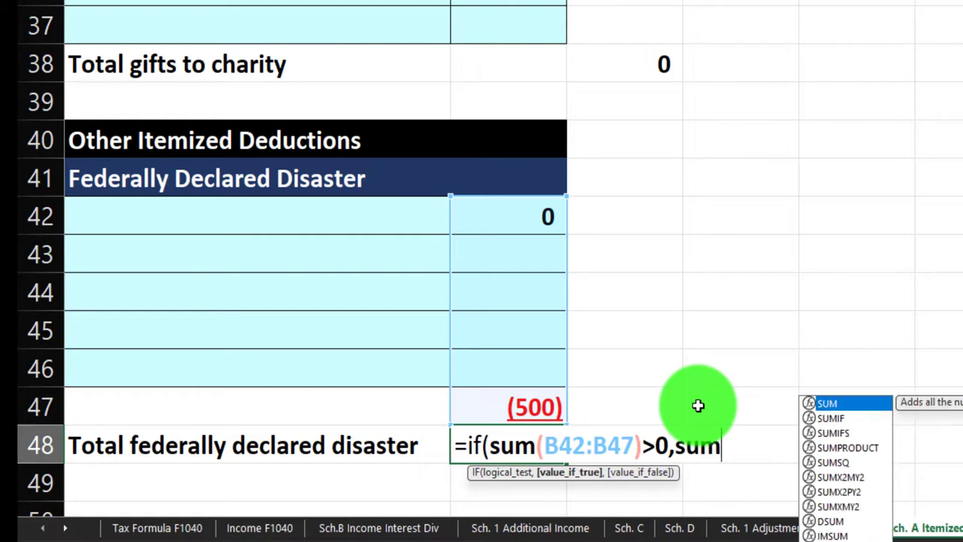
type("(")
key("Up")
key("shift+Up")
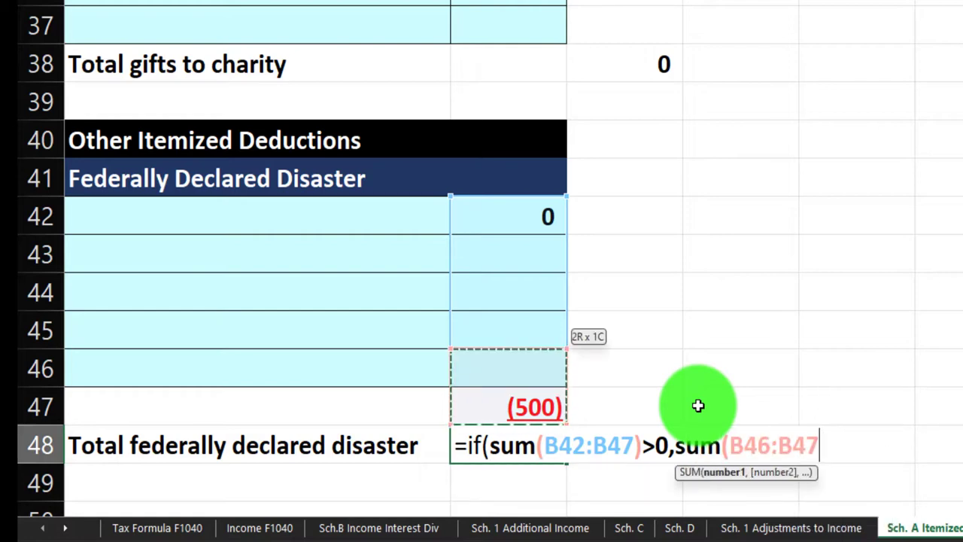
key("shift+Up")
key("shift+Up")
key("shift+Up")
key("shift+Up")
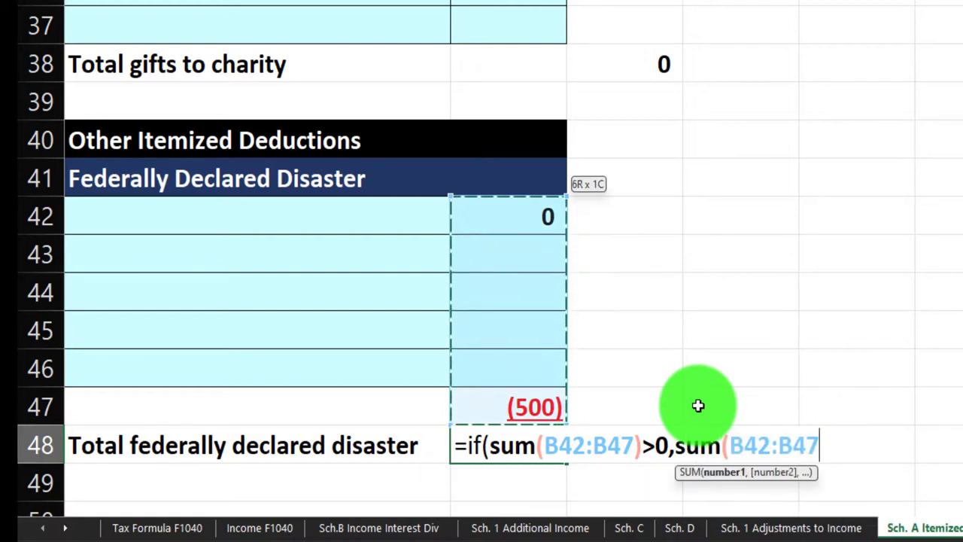
type("),")
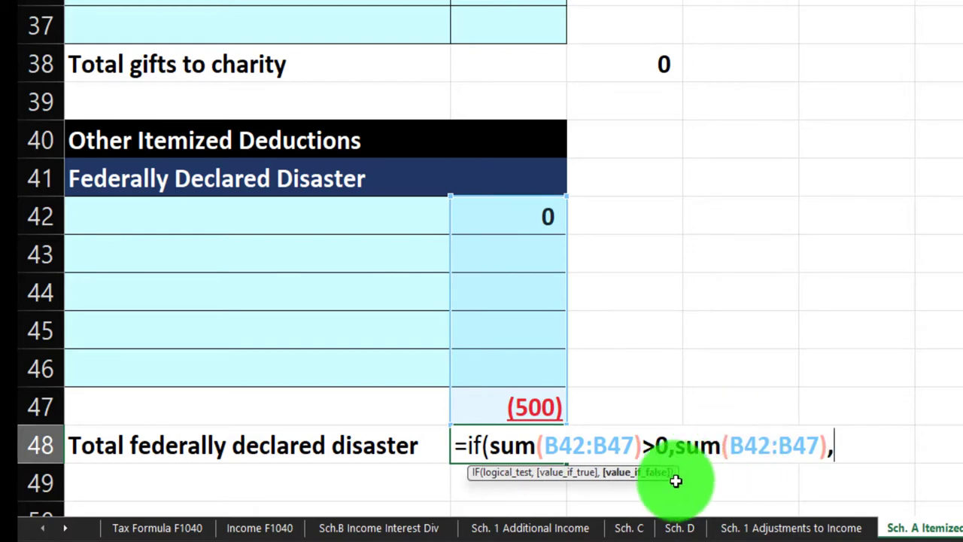
type("0")
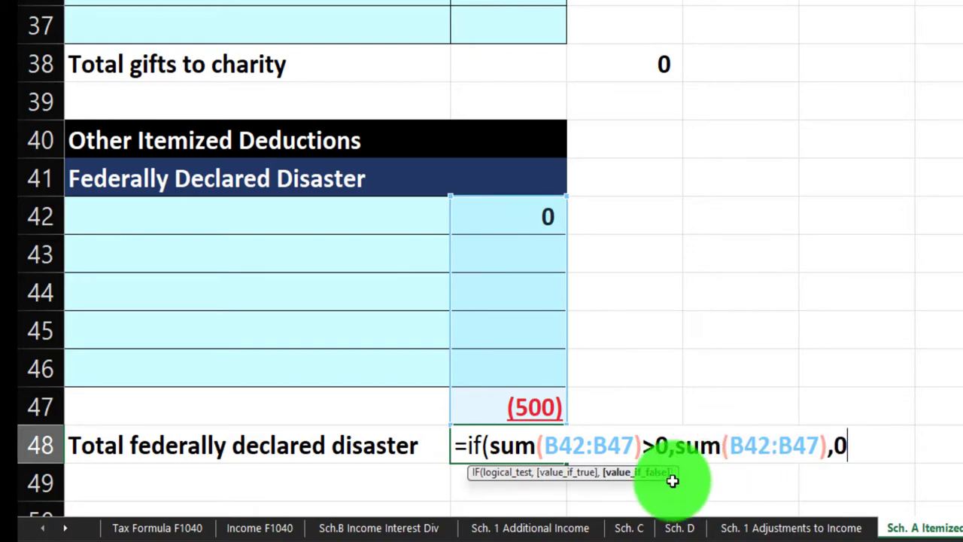
key("Return")
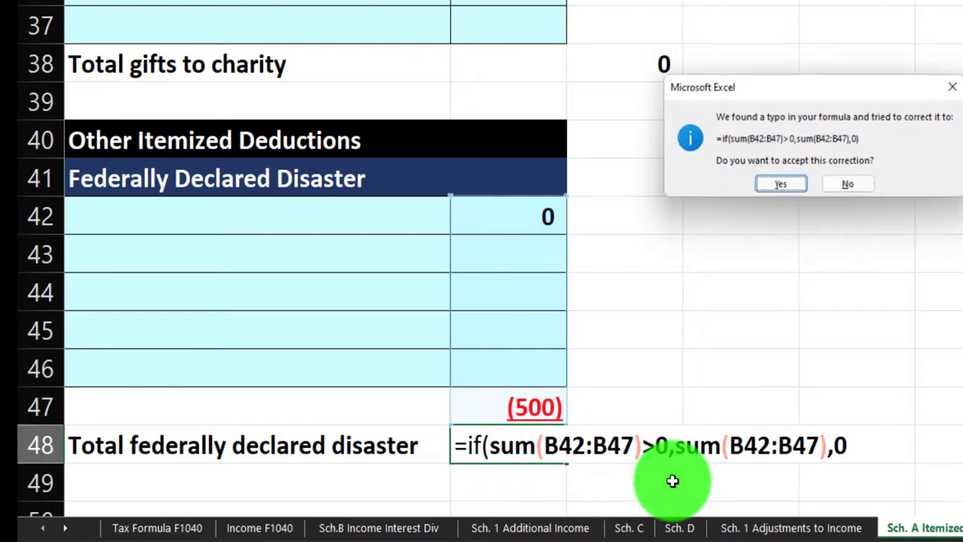
key("Return")
key("Up")
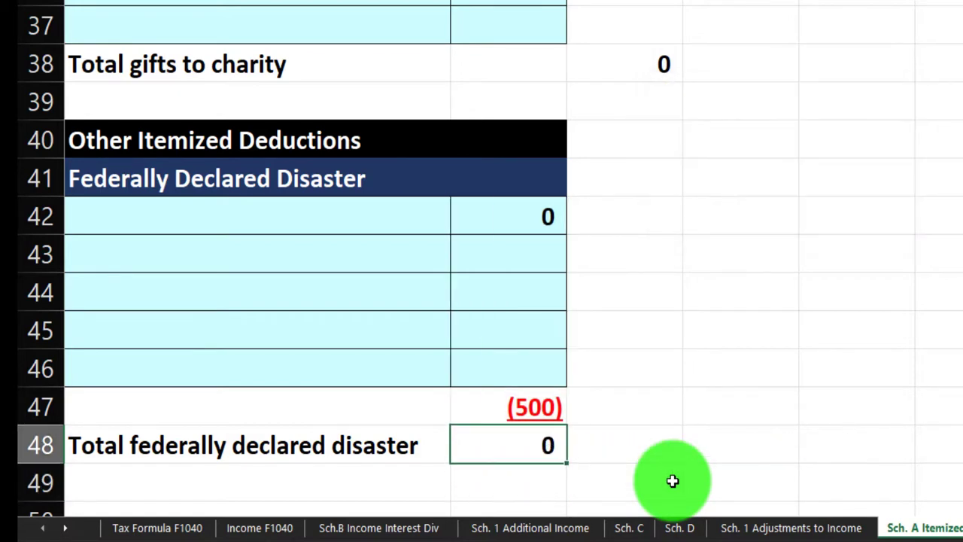
- Set the disaster loss amount in cell B42 to 100,000
key("Up")
key("Up")
key("Up")
key("Up")
key("Up")
key("Up")
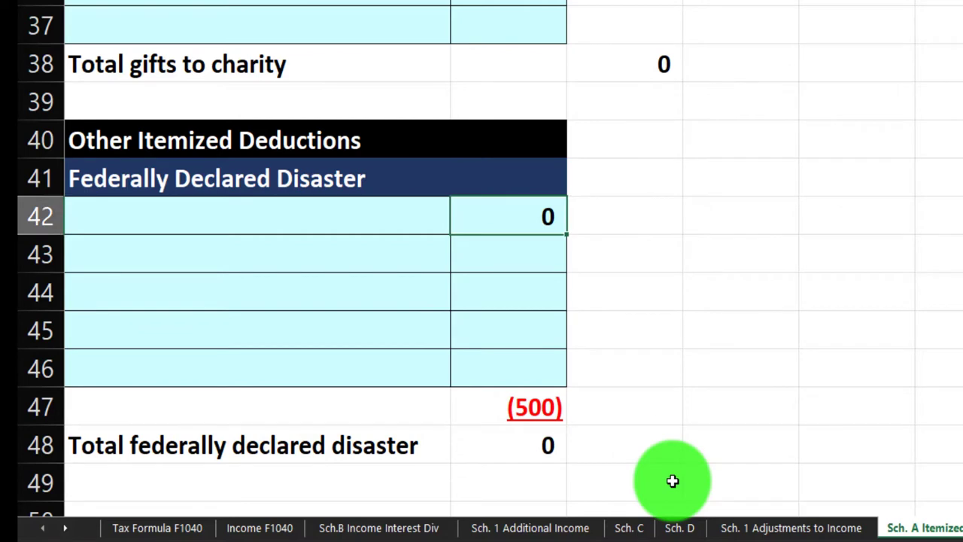
type("100,000")
key("Return")
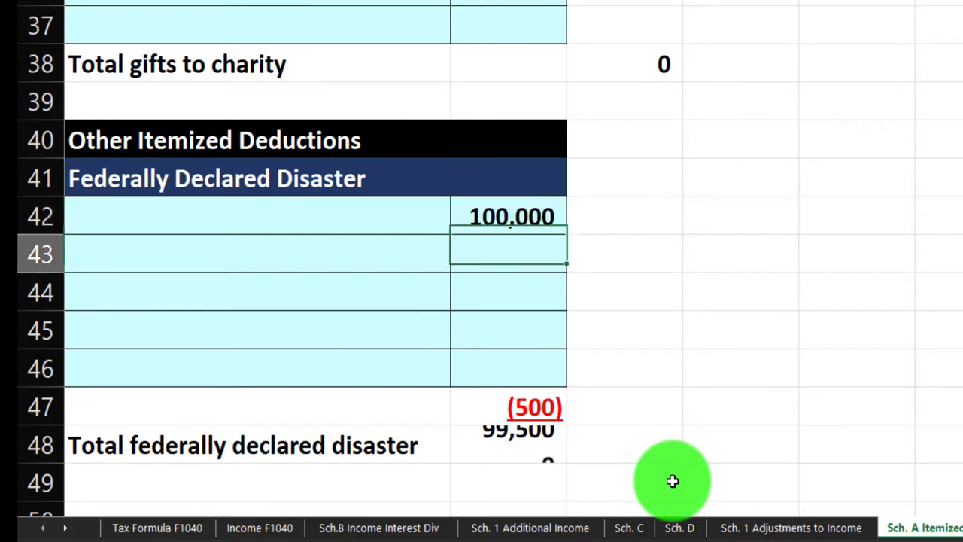
- Set the disaster loss amount in cell B42 to 10,000 and select the disaster total in B48
key("Up")
type("10000")
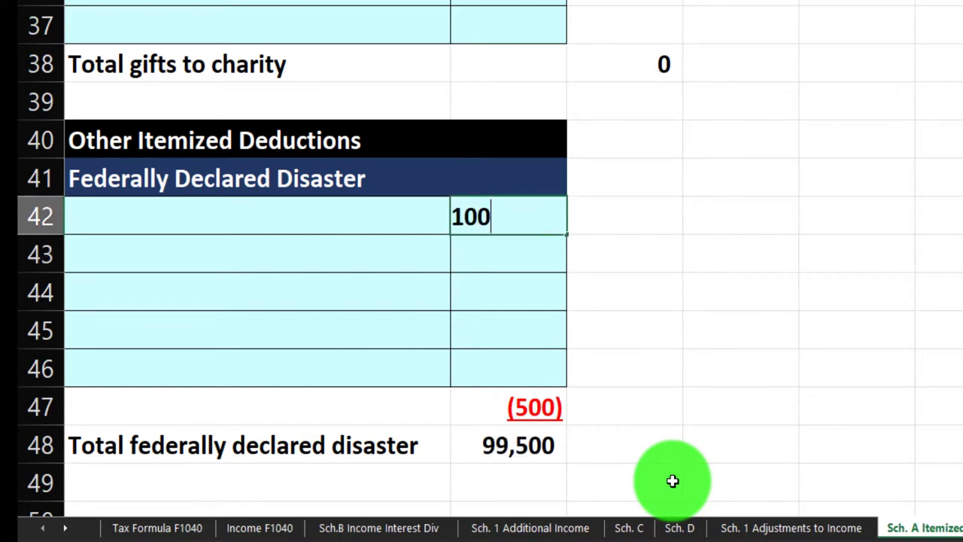
key("Return")
key("Up")
key("Return")
key("Down")
key("Down")
key("Down")
key("Down")
key("Down")
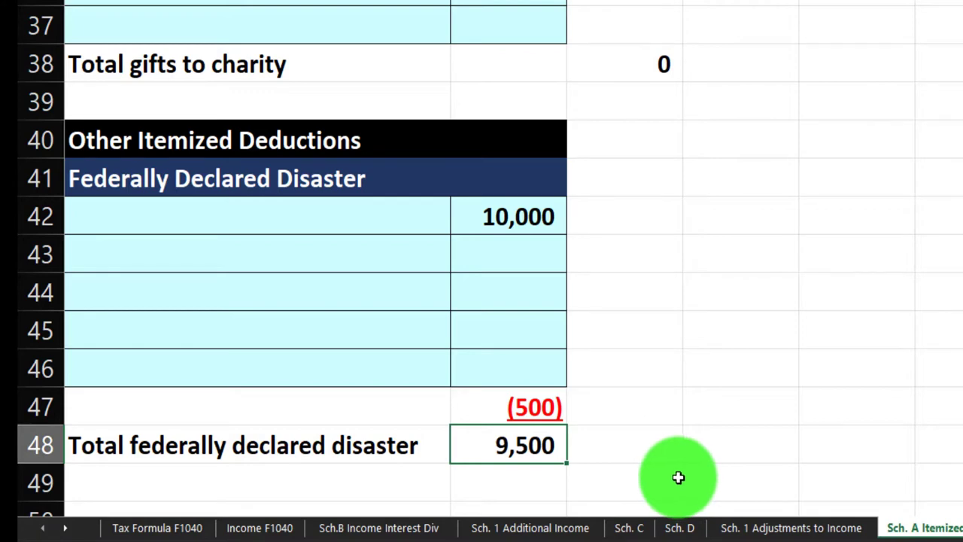
- Insert five blank rows at rows 50 to 54, above the total itemized deductions
scroll(678, 477, "down", 1)
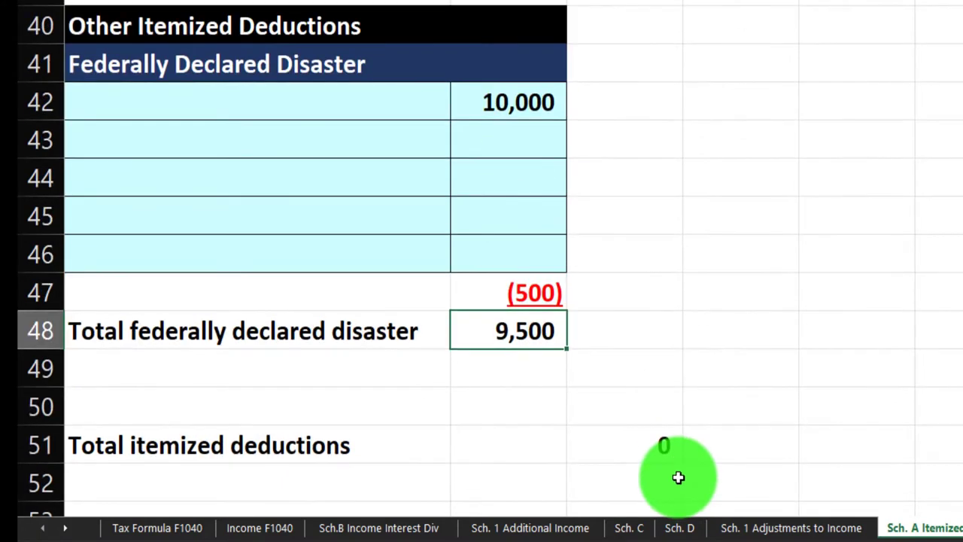
scroll(366, 440, "down", 1)
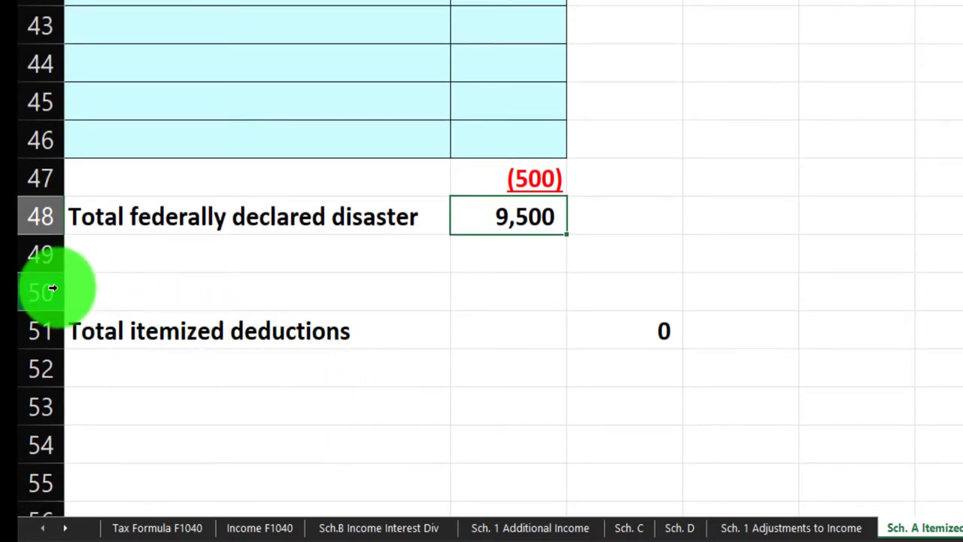
left_click_drag(53, 288, 52, 445)
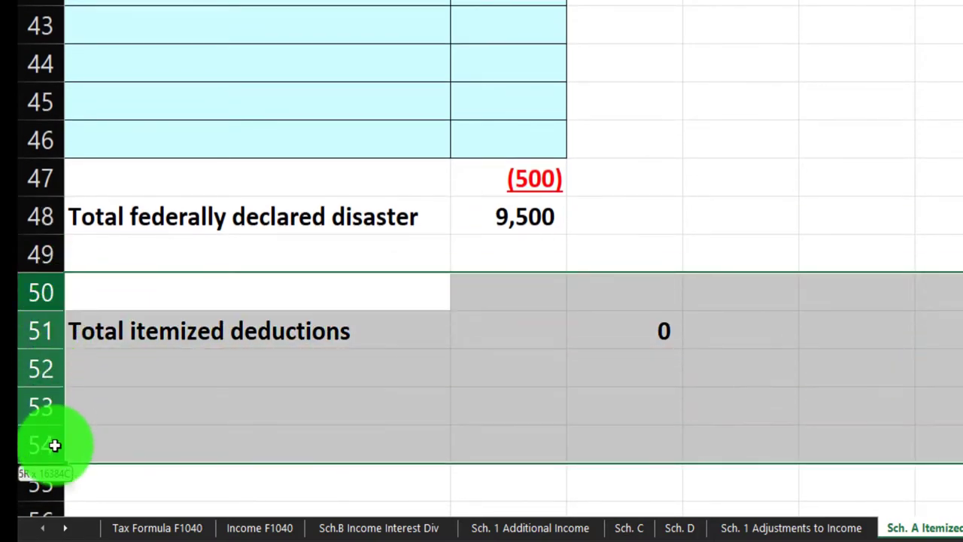
right_click(173, 382)
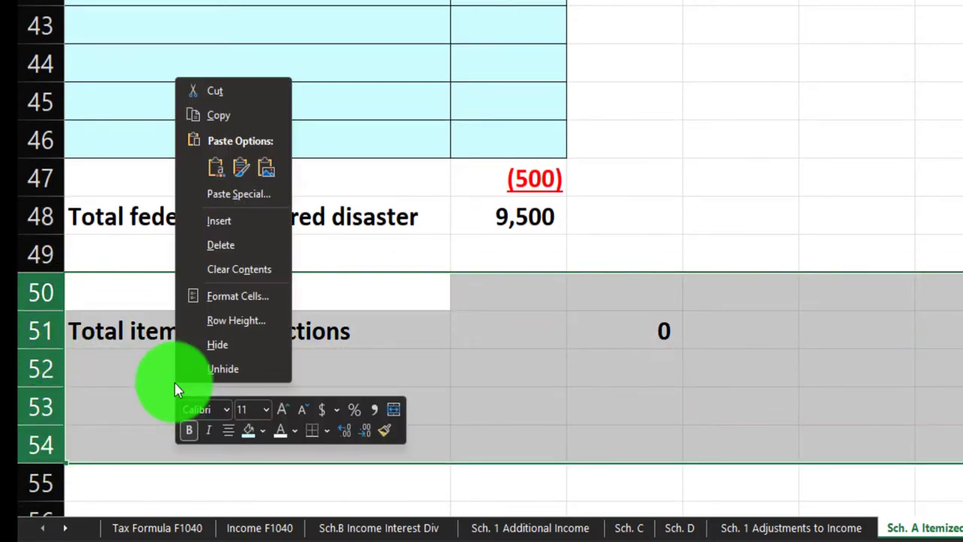
left_click(217, 221)
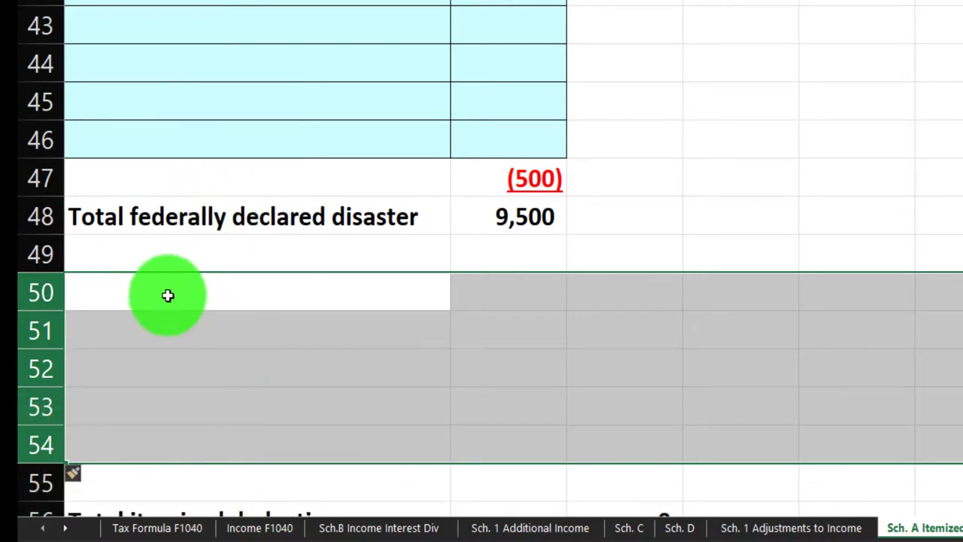
- Format cells A50:B53 as an input block with light blue fill and black borders
left_click(168, 292)
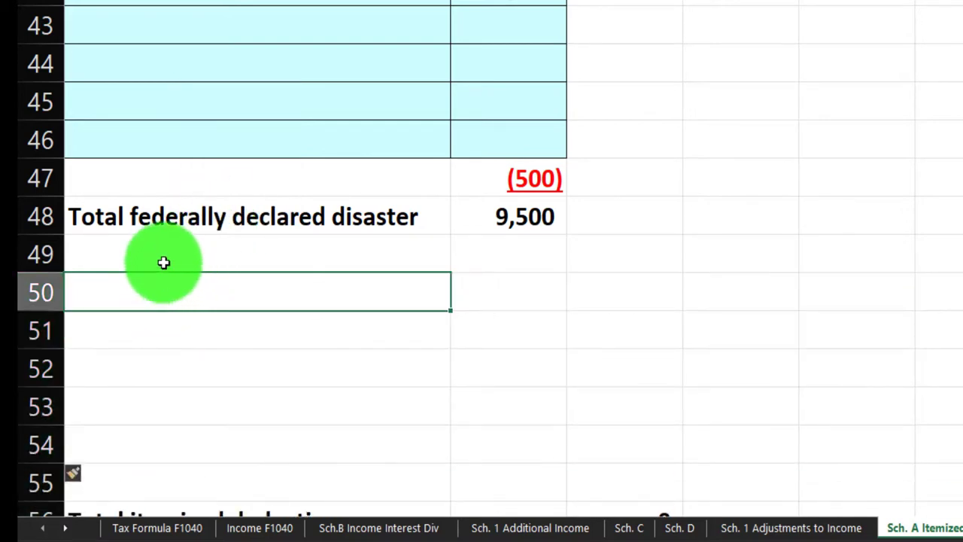
left_click_drag(150, 275, 475, 435)
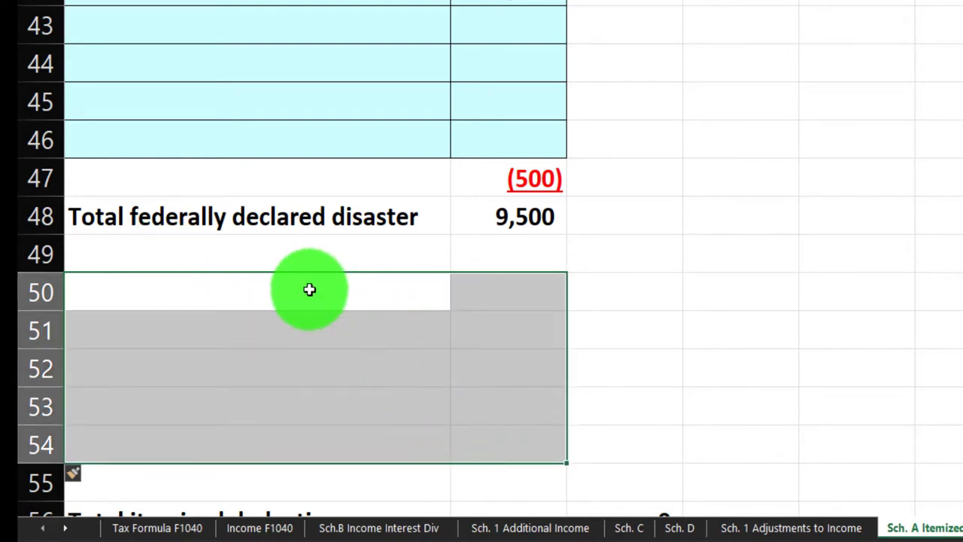
left_click_drag(308, 288, 488, 404)
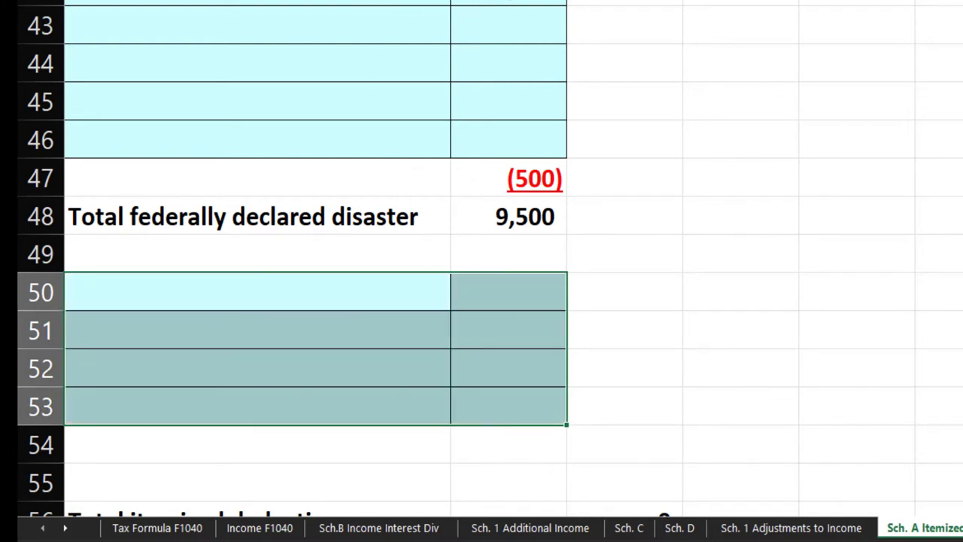
scroll(429, 138, "down", 1)
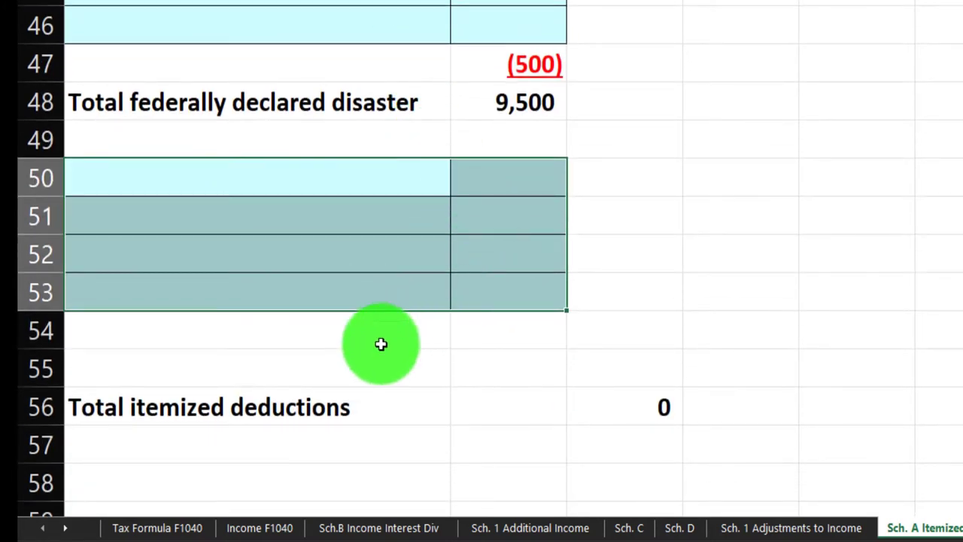
- Enter the label "Total other itemized deductions" in cell A54 and select cell B54
left_click(333, 324)
scroll(373, 334, "up", 1)
scroll(373, 334, "up", 2)
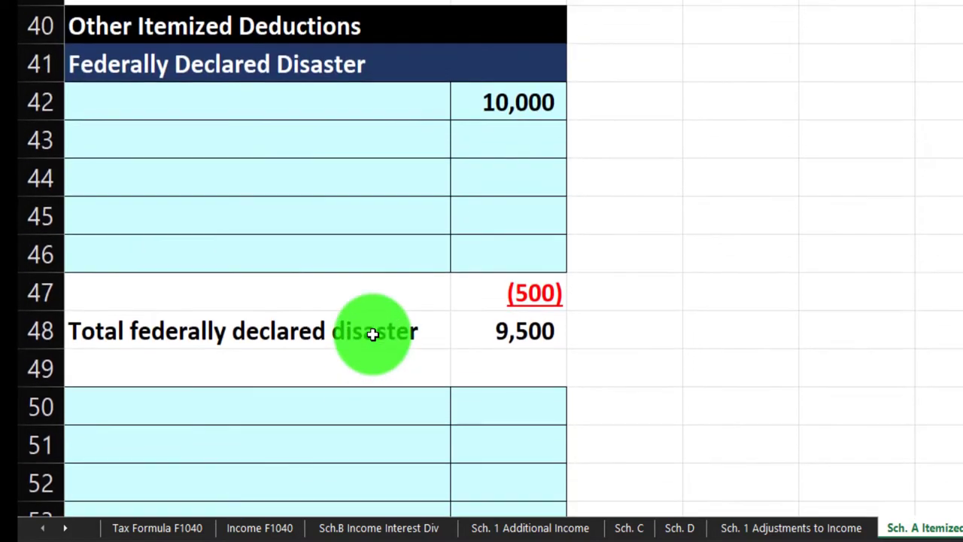
scroll(372, 334, "down", 2)
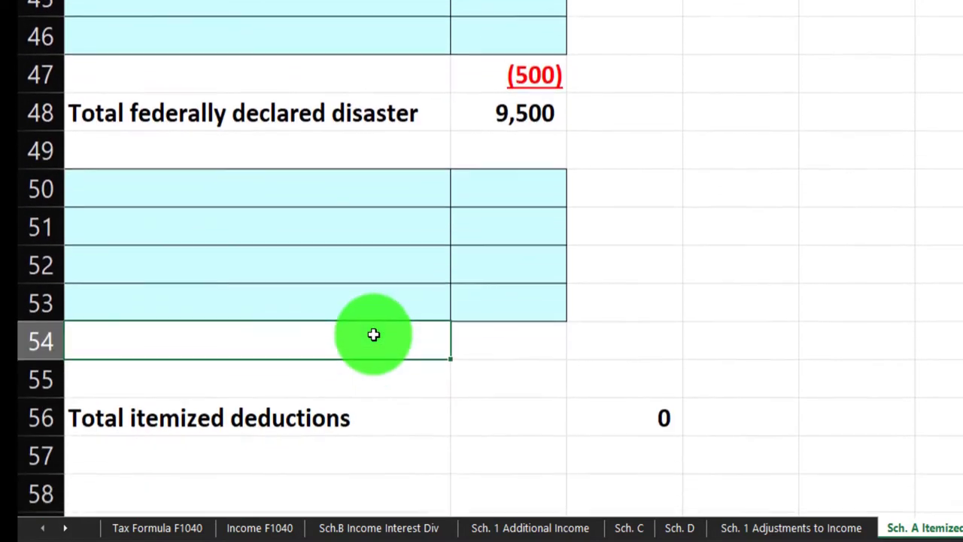
double_click(374, 334)
type("Rir")
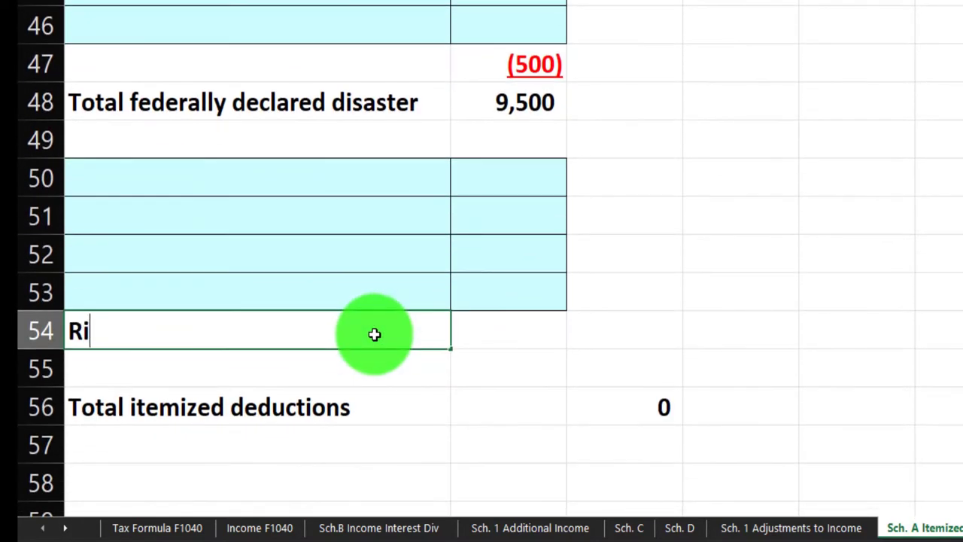
key("BackSpace")
key("BackSpace")
key("BackSpace")
type("tOTA")
key("BackSpace")
key("BackSpace")
key("BackSpace")
key("BackSpace")
type("Tot")
key("BackSpace")
type("otal o")
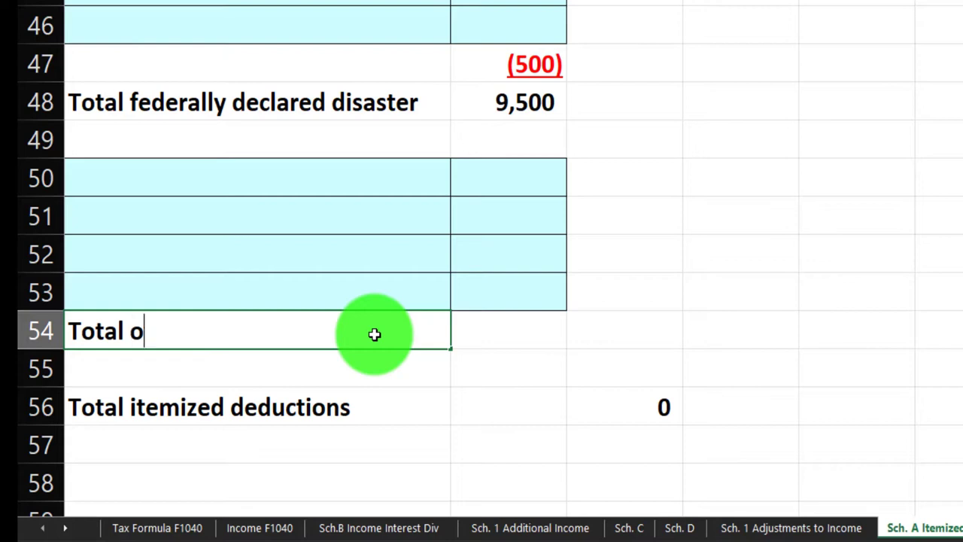
type("ther itemized")
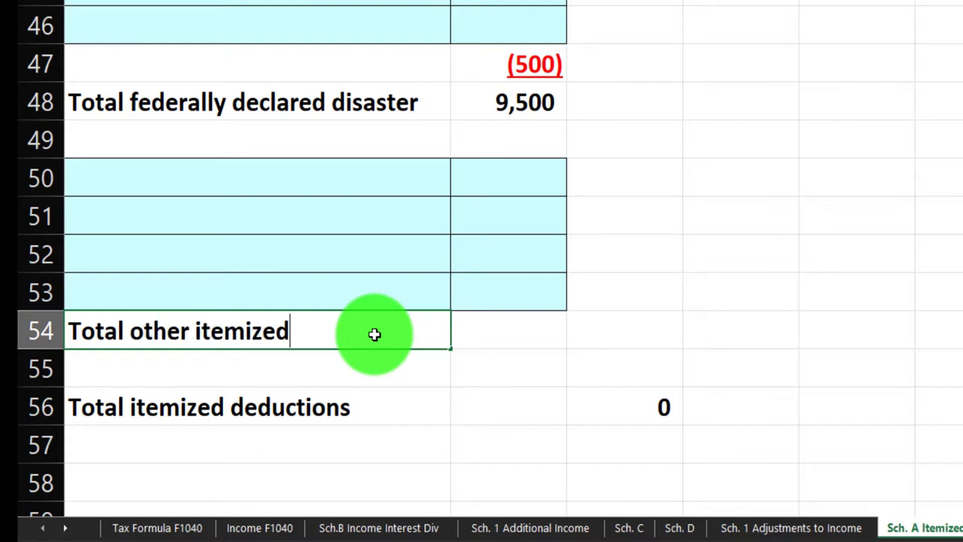
type(" deductions")
key("Tab")
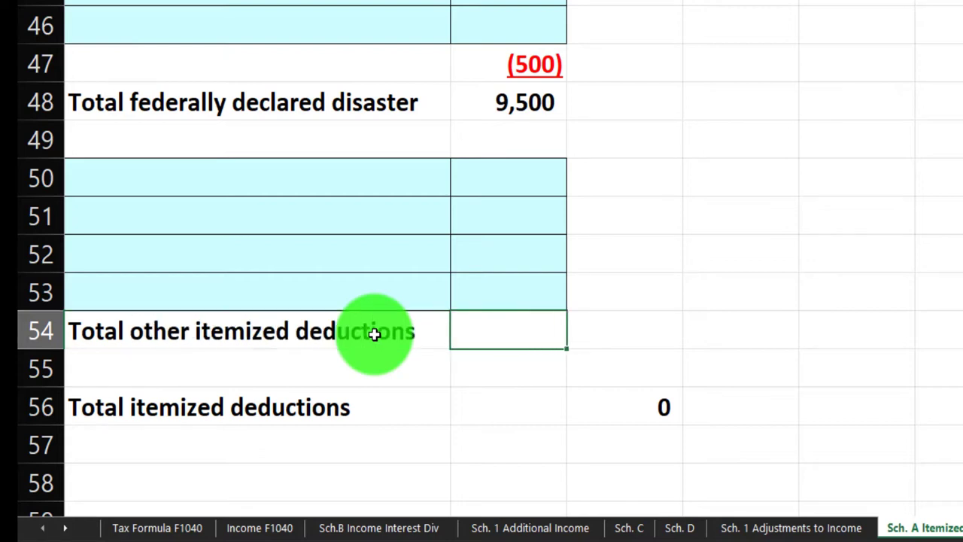
- Enter a SUM formula in cell C54 that adds column B from the disaster total in B48 down to B53
key("Tab")
type("=sum(")
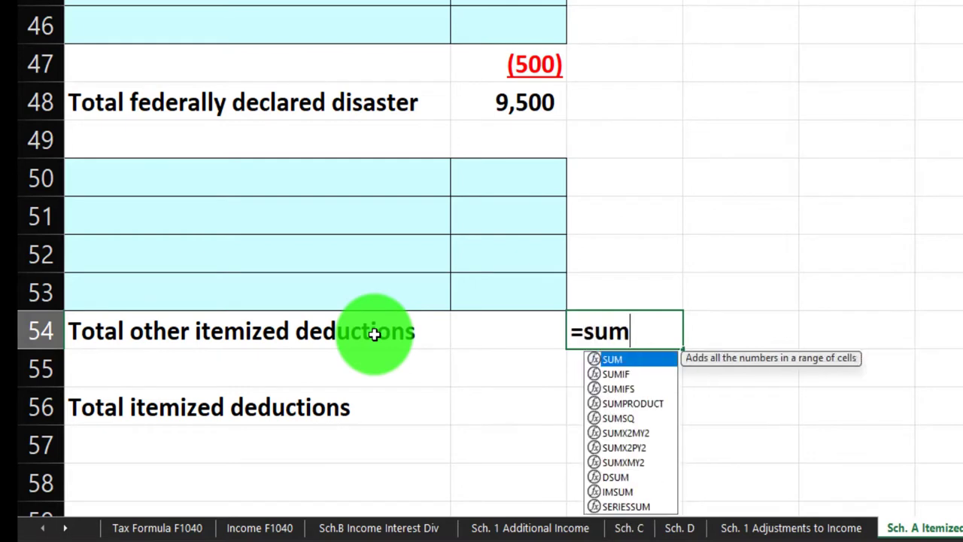
key("Left")
key("Up")
key("shift+Up")
key("shift+Up")
key("shift+Up")
key("shift+Up")
key("shift+Up")
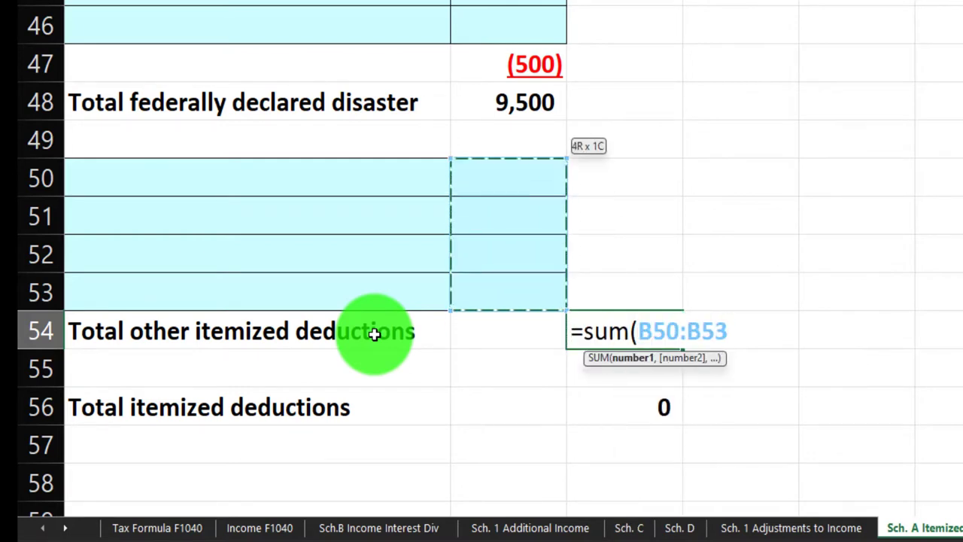
key("Return")
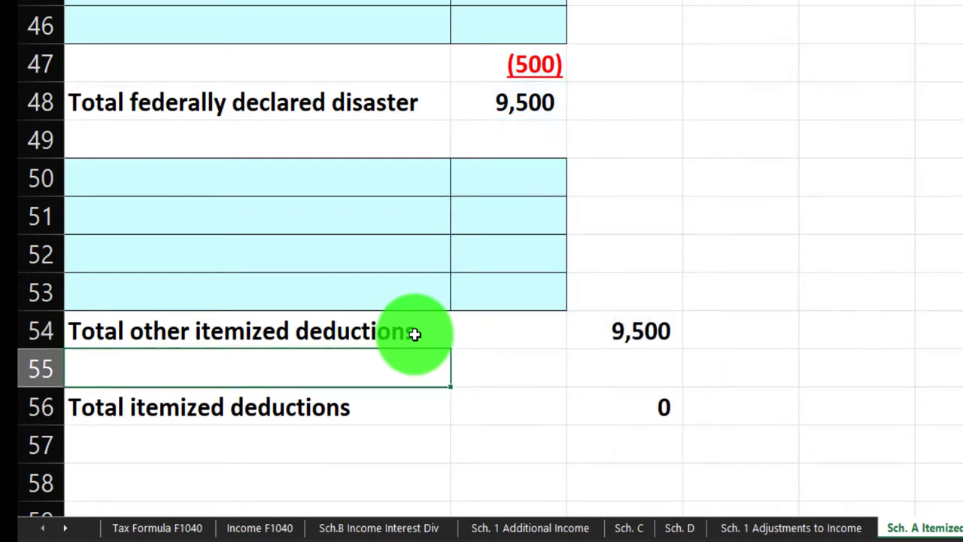
- Extend the SUM formula for total itemized deductions in cell C56 to cover C4:C55
left_click(594, 407)
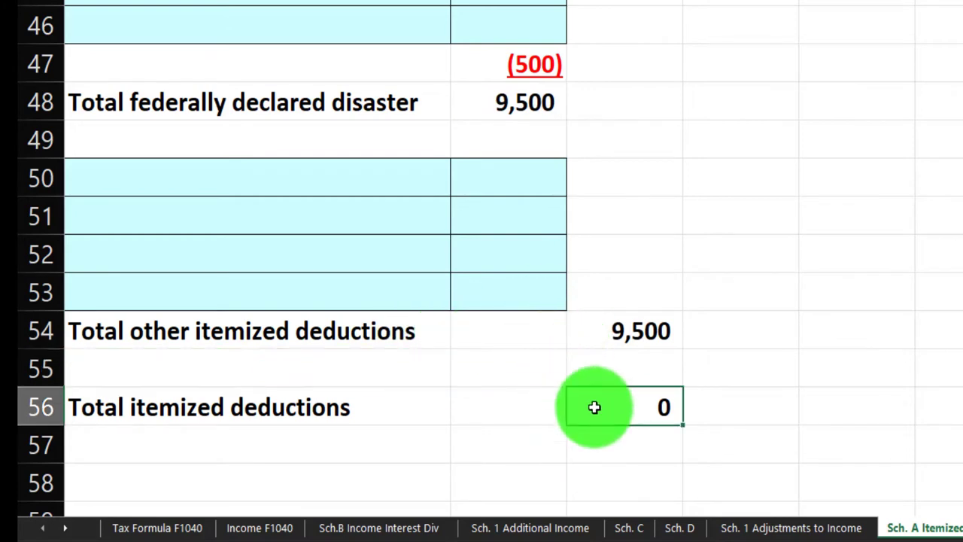
double_click(595, 407)
scroll(674, 226, "up", 3)
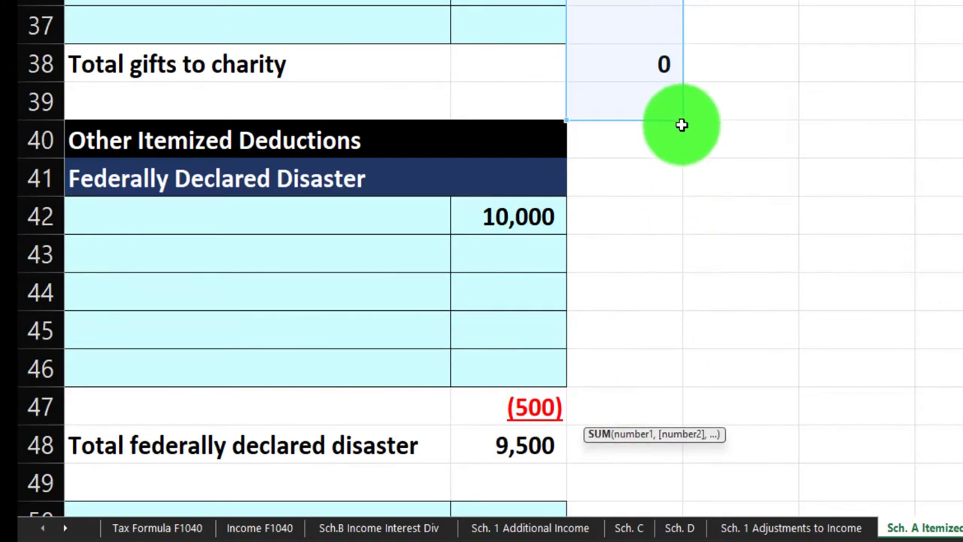
left_click_drag(680, 121, 670, 425)
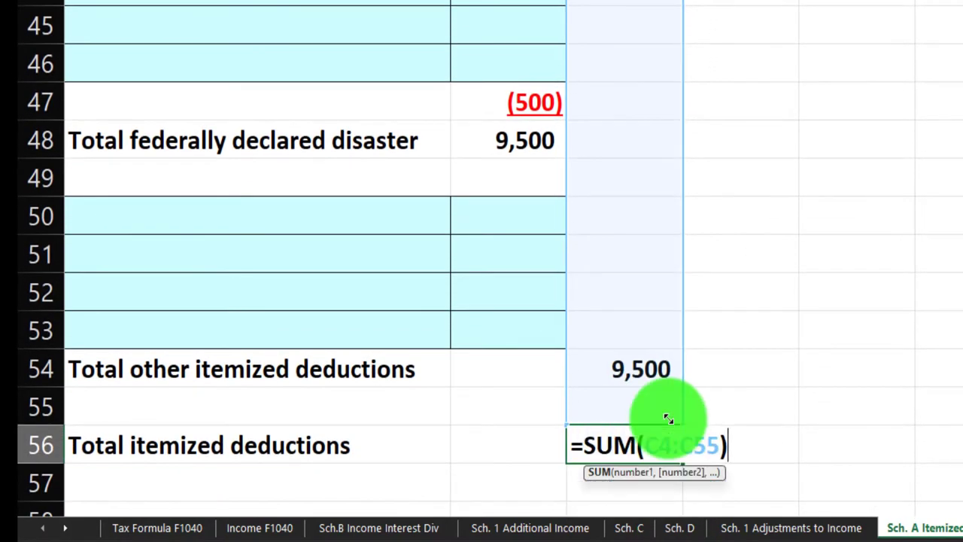
key("Return")
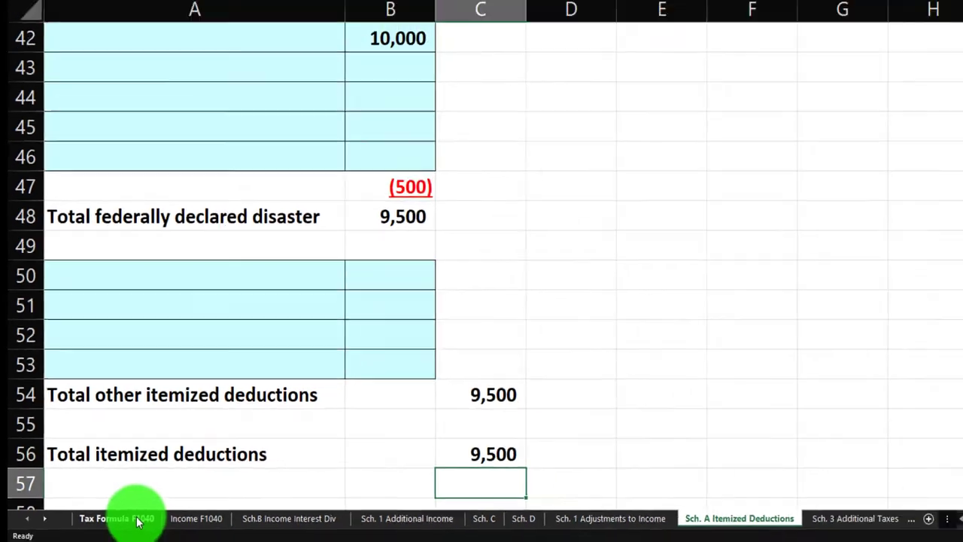
- Compare the Tax Formula F1040 sheet's itemized deductions with Lacerte's Schedule A, and inspect the formula in cell C6
left_click(137, 521)
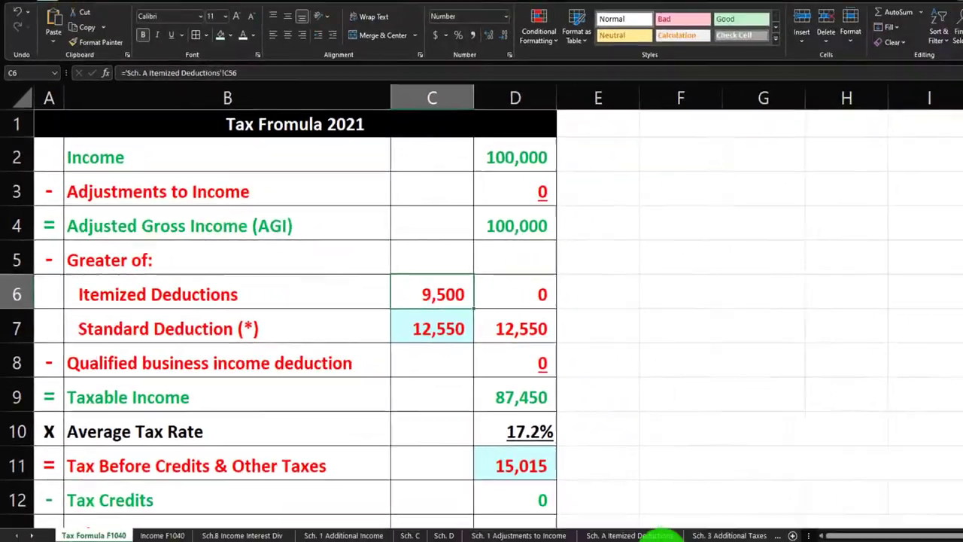
left_click(613, 530)
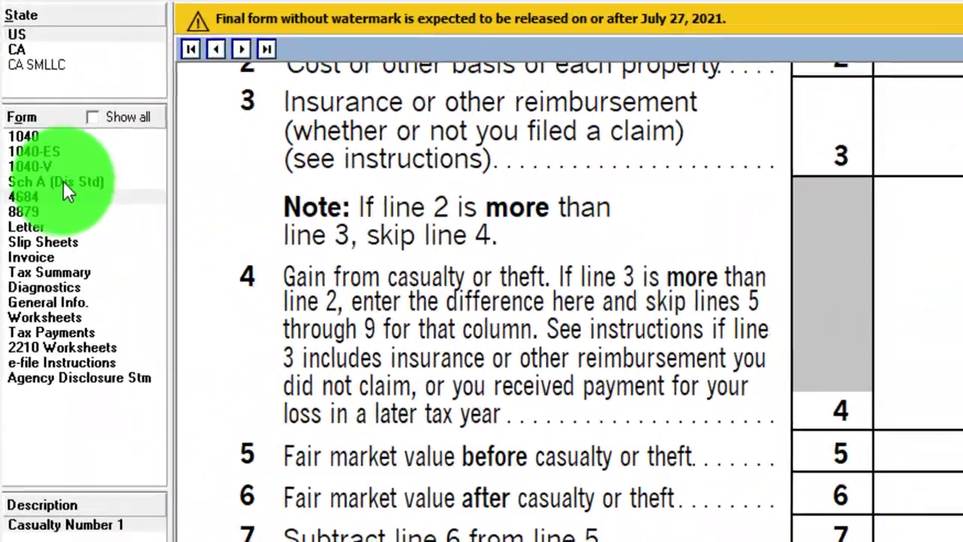
left_click(25, 134)
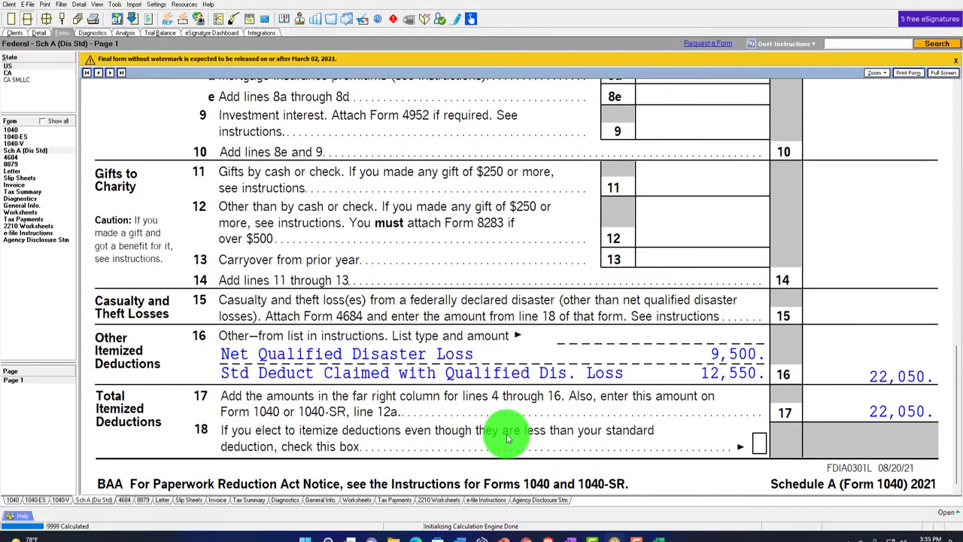
left_click(659, 536)
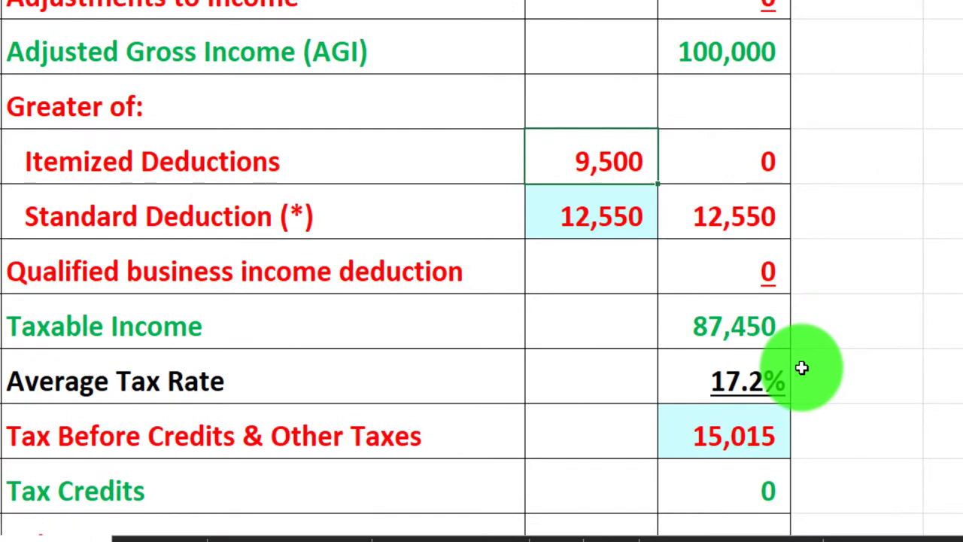
double_click(594, 161)
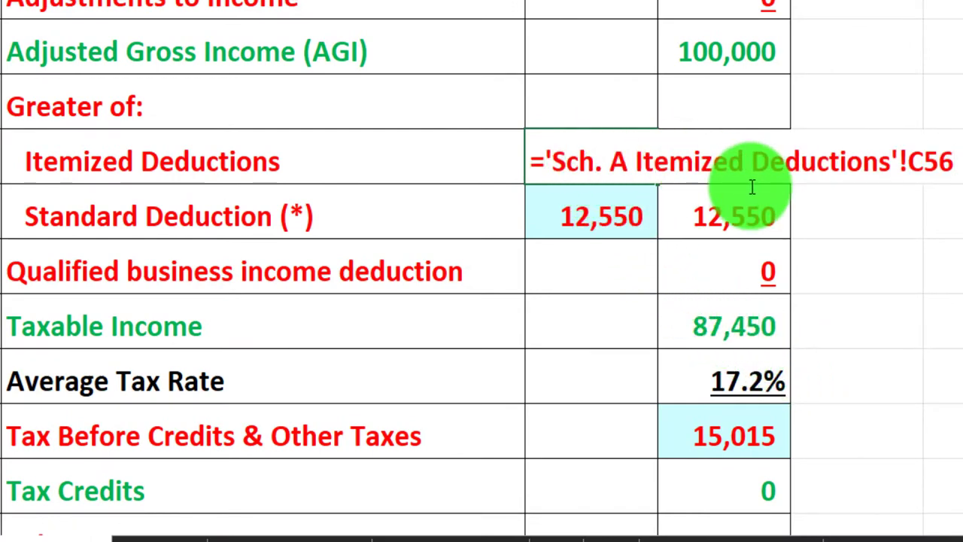
key("Escape")
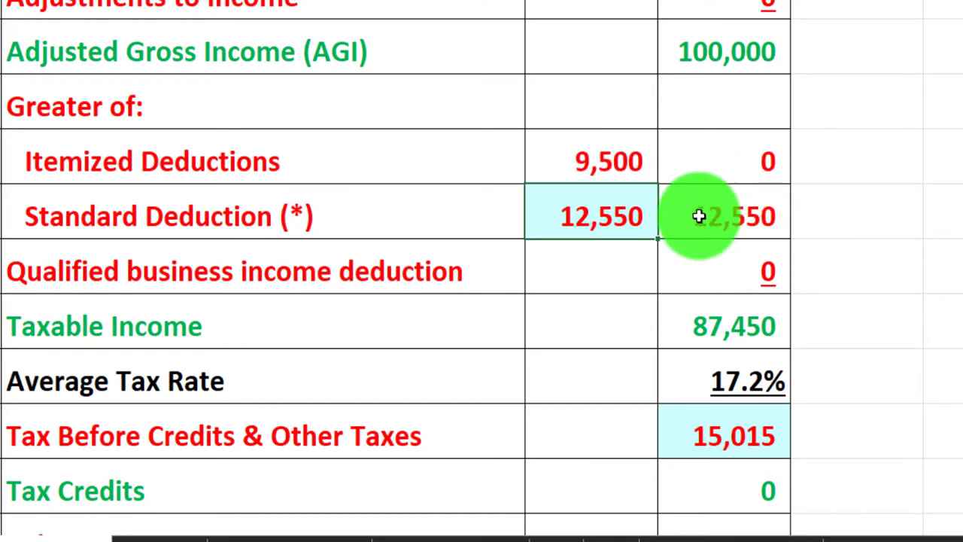
- Add the total federally declared disaster from cell B48 of Sch. A Itemized Deductions to the standard deduction formula in C7
double_click(636, 215)
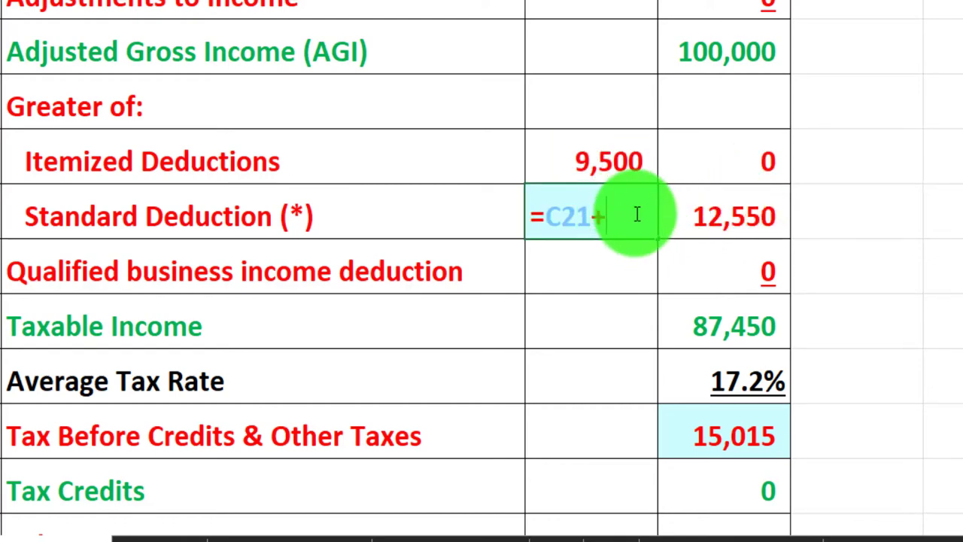
type("+")
left_click(877, 531)
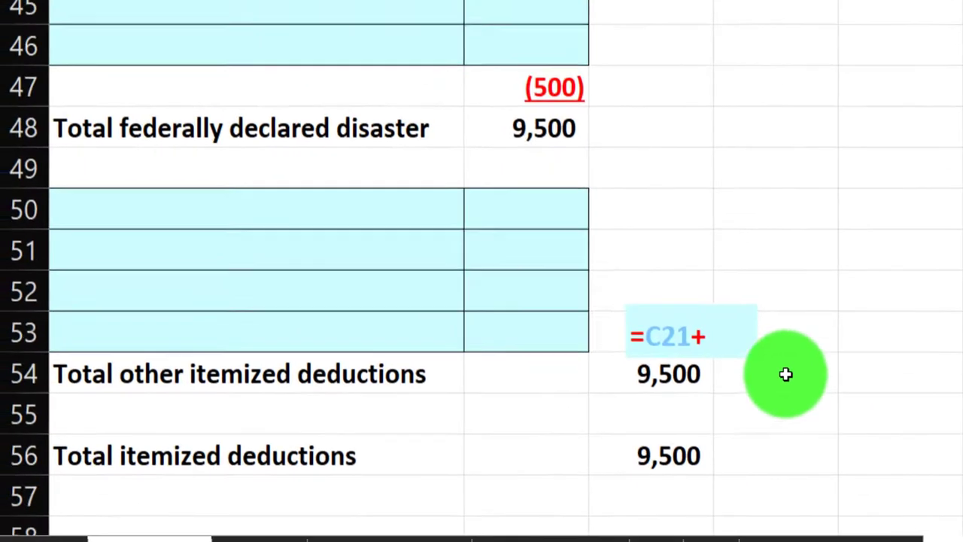
scroll(564, 271, "down", 1)
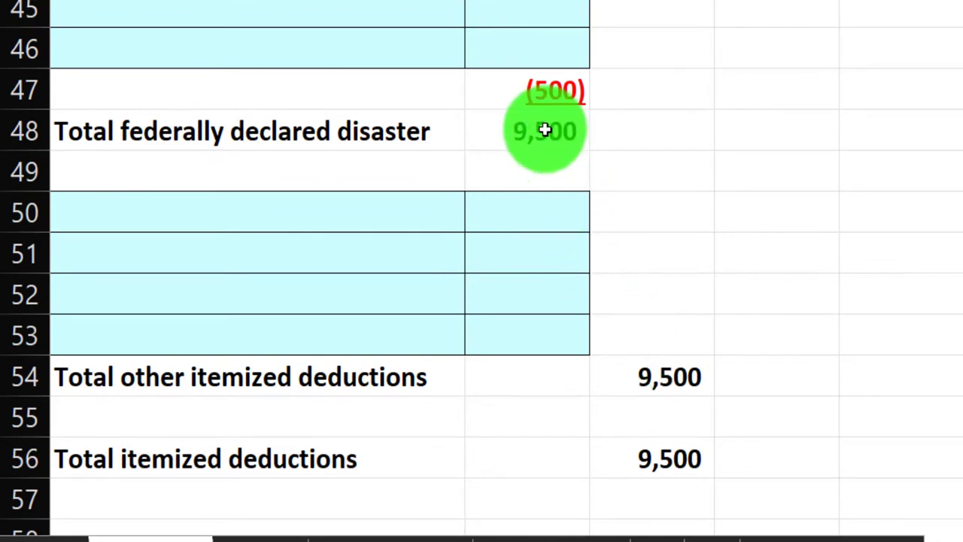
key("ctrl+c")
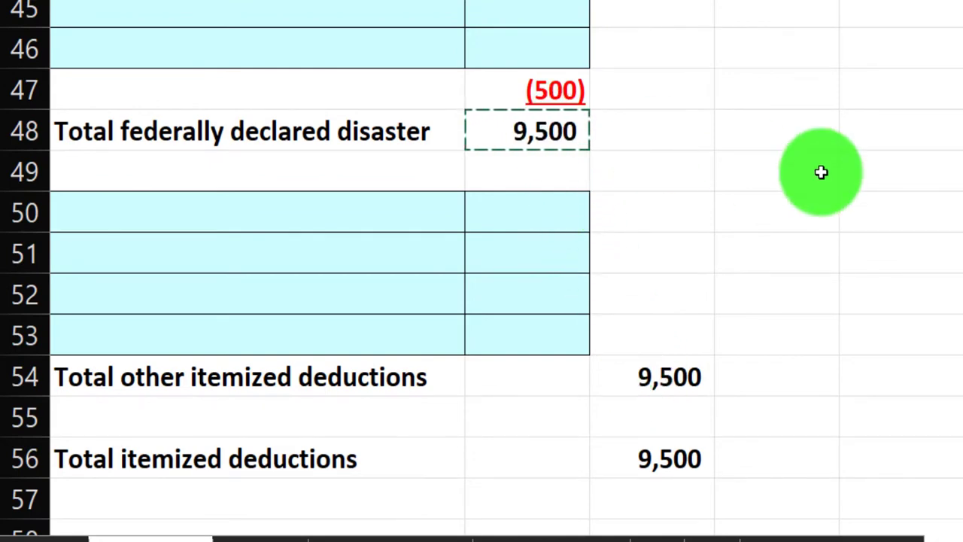
key("ctrl+Page_Up")
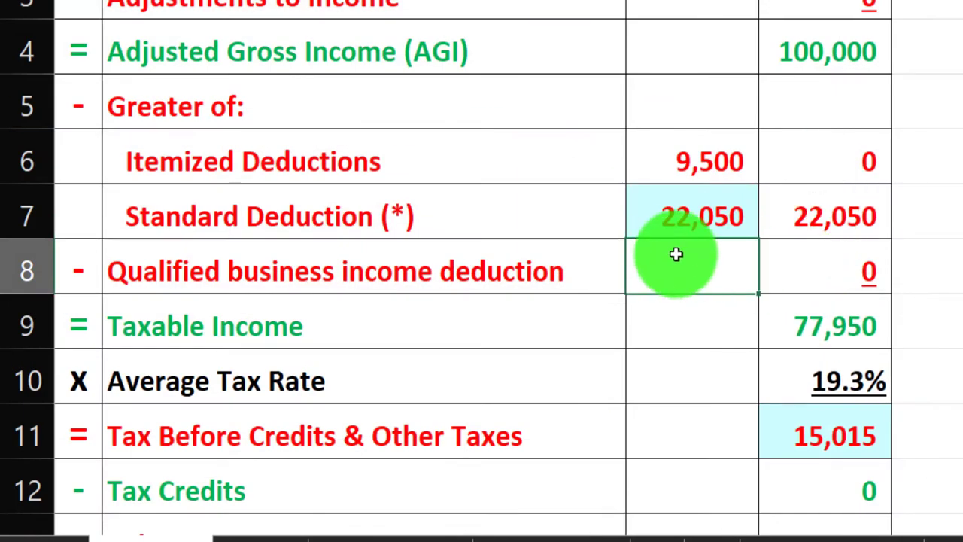
left_click(656, 212)
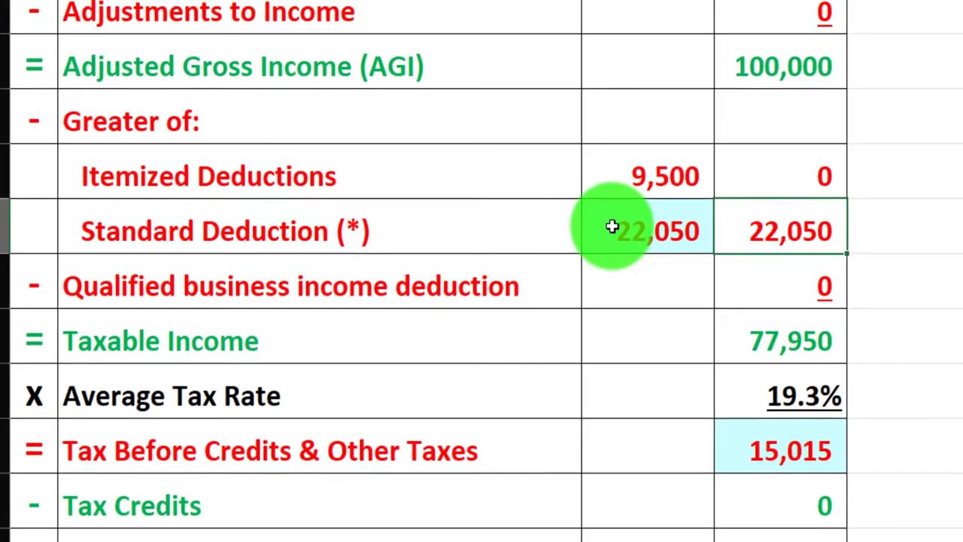
key("Right")
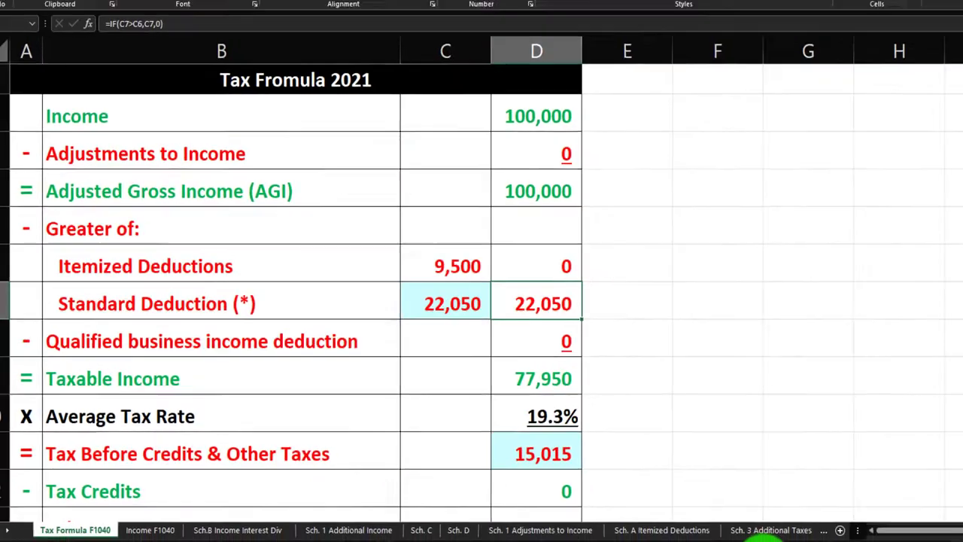
- Check the deduction and taxable income on page 1 of Form 1040 in Lacerte against the Excel tax formula
left_click(656, 536)
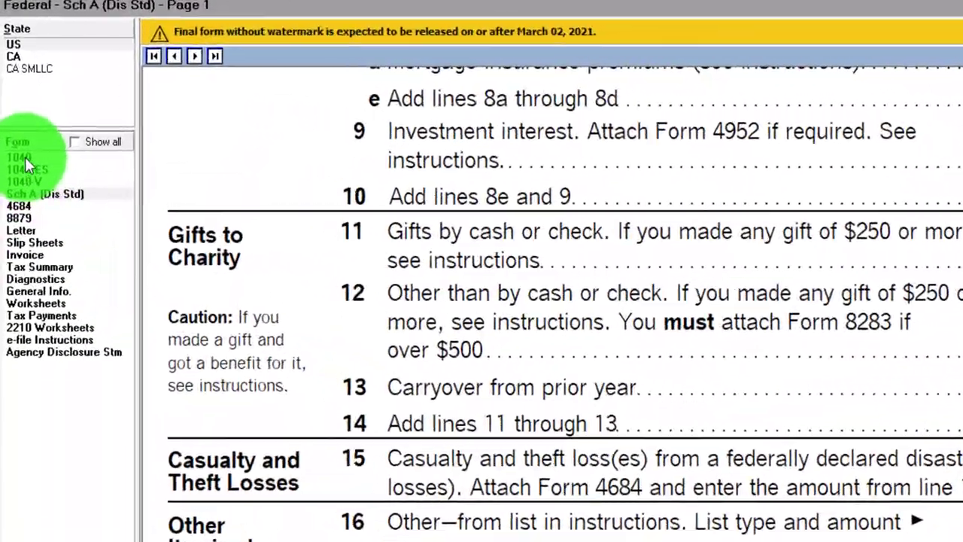
left_click(11, 129)
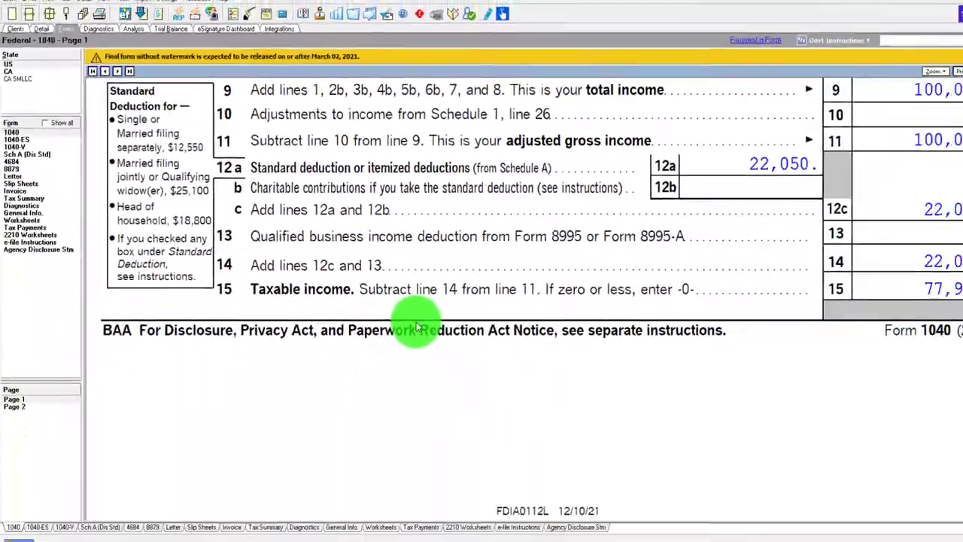
scroll(416, 325, "up", 3)
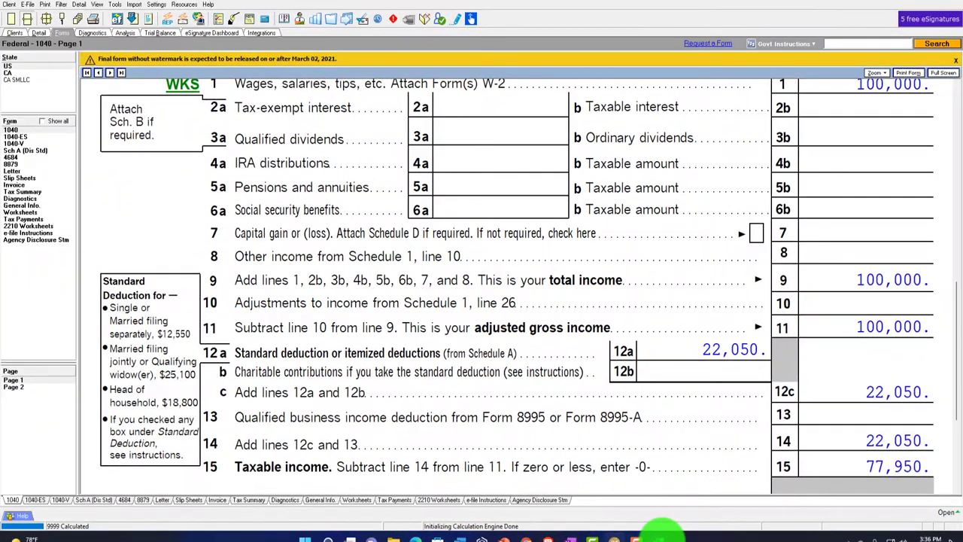
left_click(661, 533)
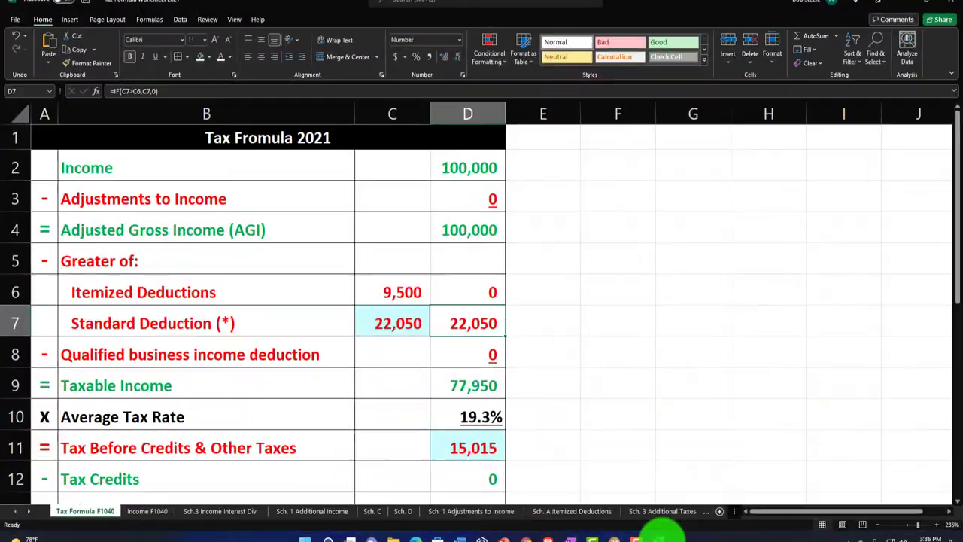
left_click(494, 387)
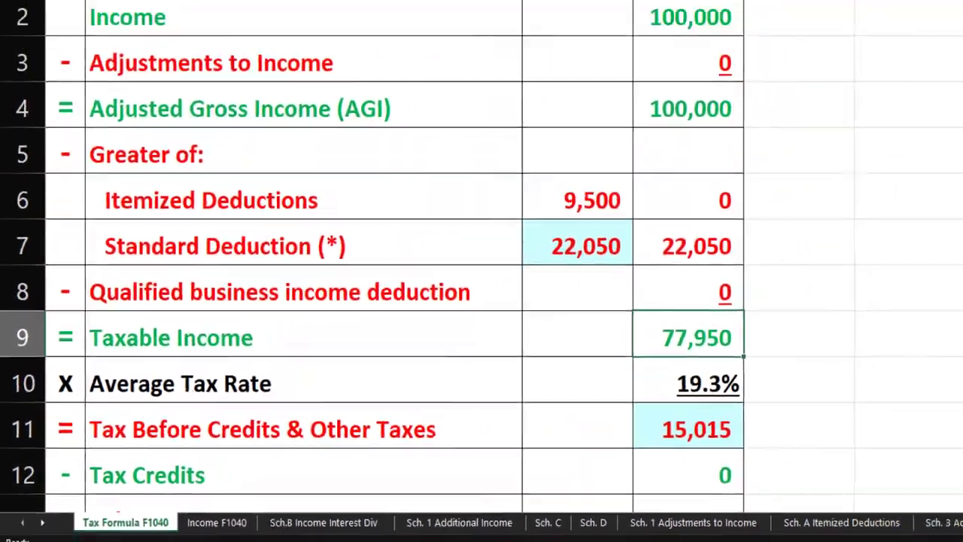
- Look up the tax on page 2 of Form 1040 in Lacerte and set Excel's Tax Before Credits & Other Taxes to 12,903
key("alt+Tab")
left_click(52, 351)
scroll(637, 323, "up", 10)
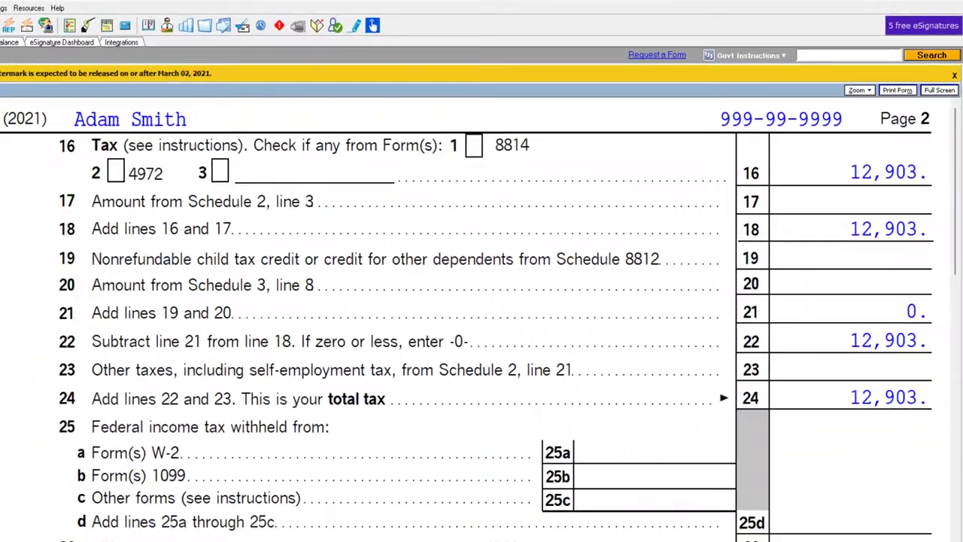
left_click(621, 447)
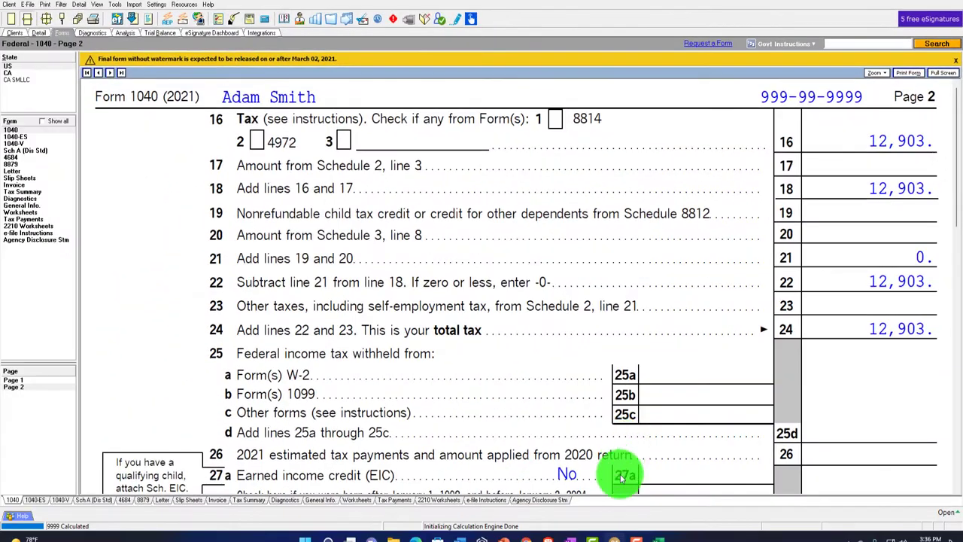
left_click(655, 534)
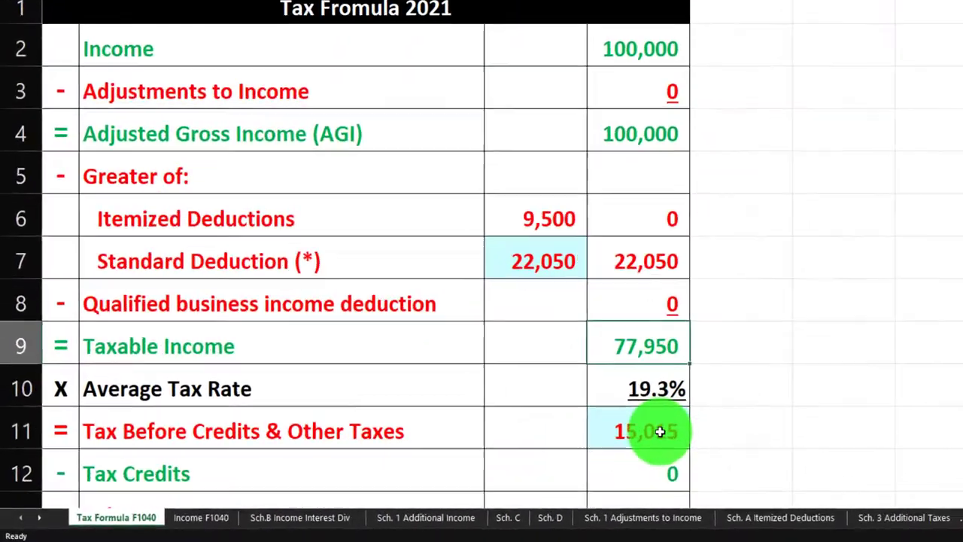
type("12,90")
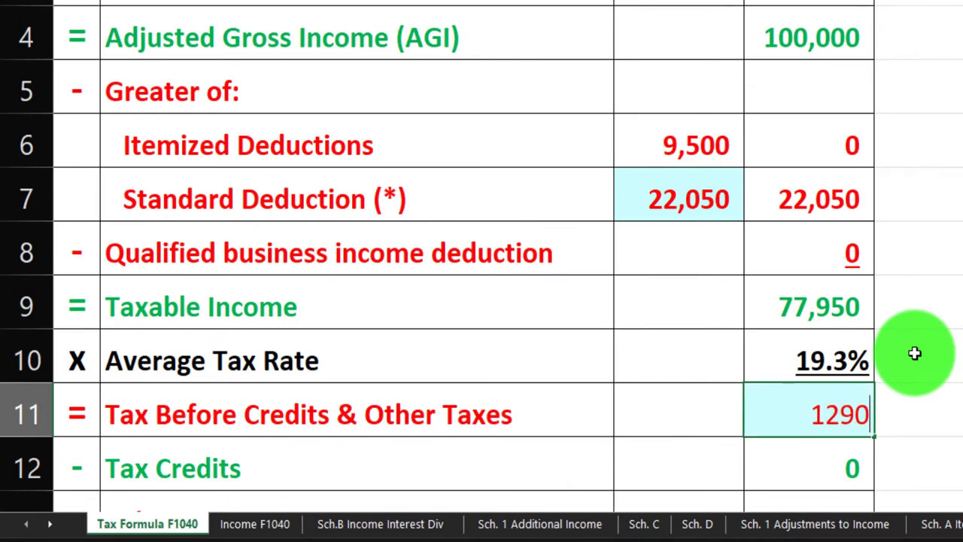
type("3")
key("Return")
key("Up")
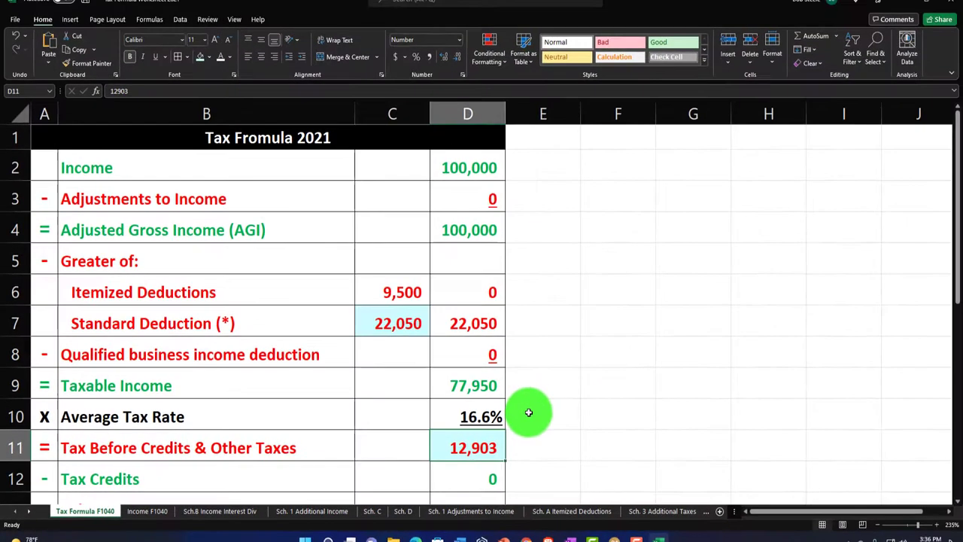
- Switch to Lacerte's Schedule A input and set the federal home mortgage interest and points on Form 1098 to 12,000
left_click(613, 539)
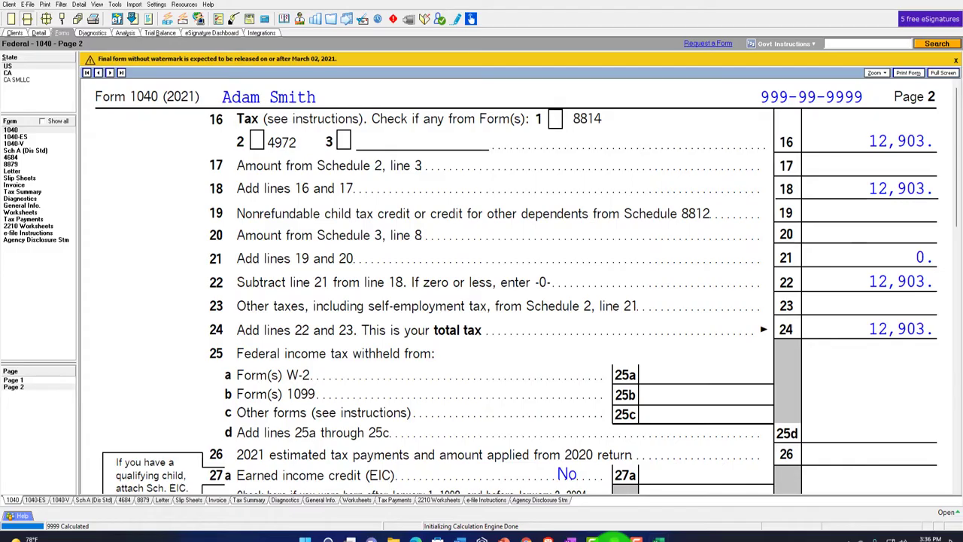
left_click(45, 35)
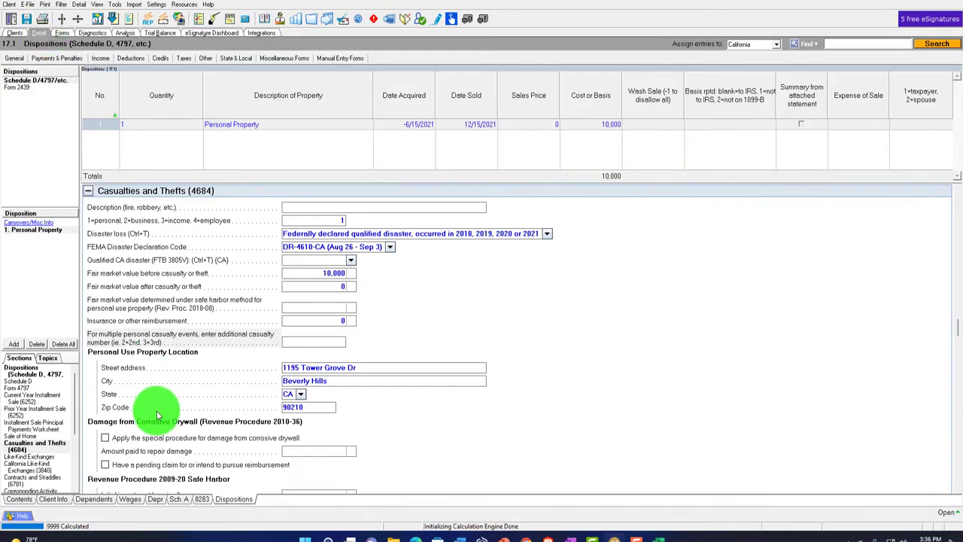
left_click(181, 498)
scroll(400, 260, "up", 5)
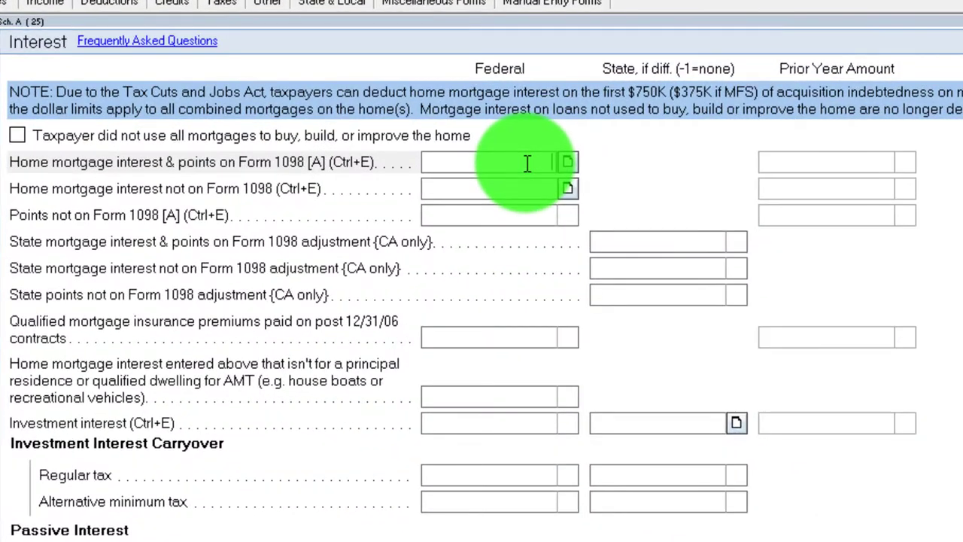
key("Return")
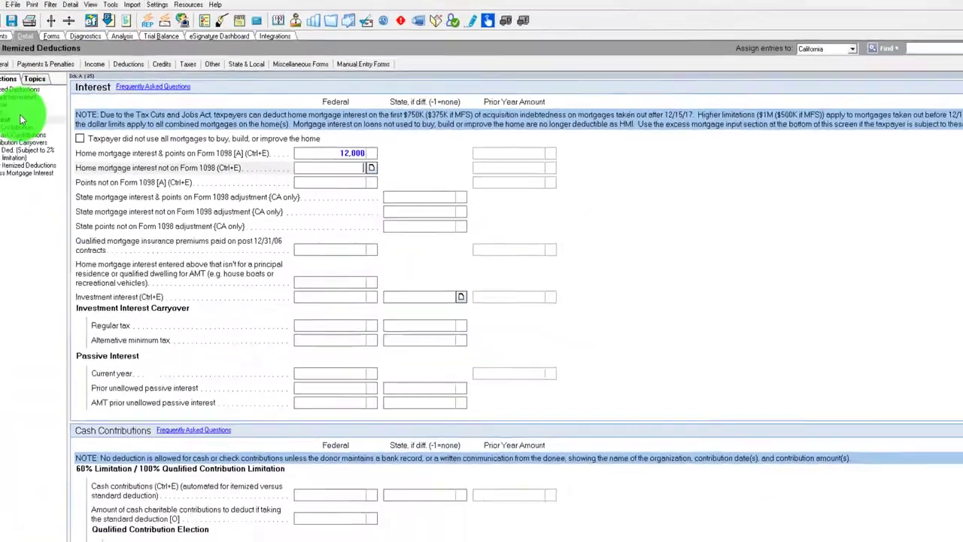
- Set the principal residence real estate taxes in the Schedule A taxes section to 7,000
left_click(23, 119)
scroll(277, 323, "down", 4)
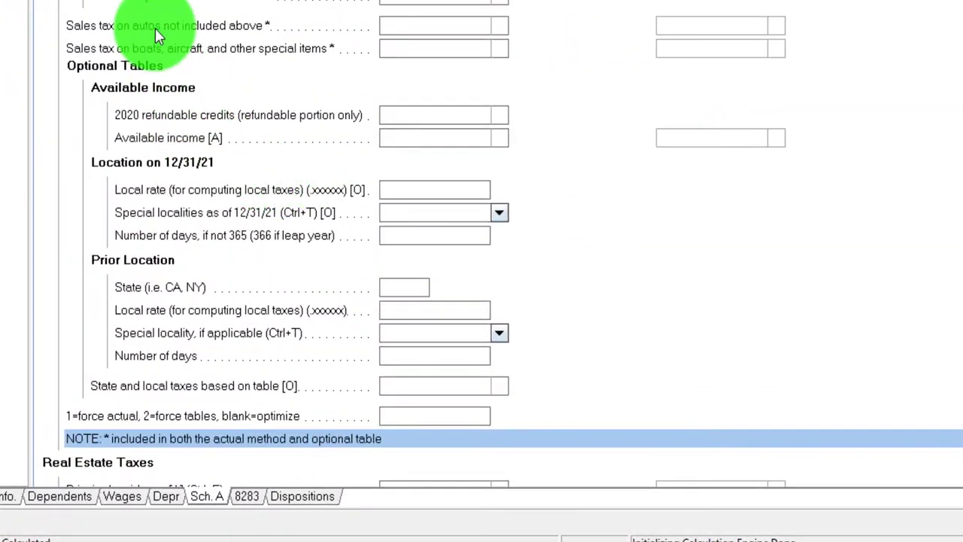
scroll(161, 143, "down", 3)
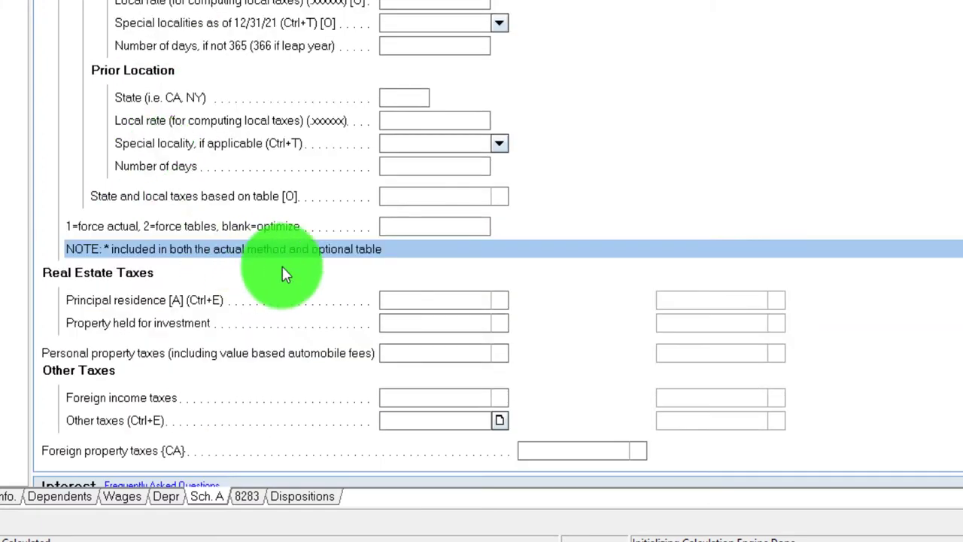
left_click(422, 303)
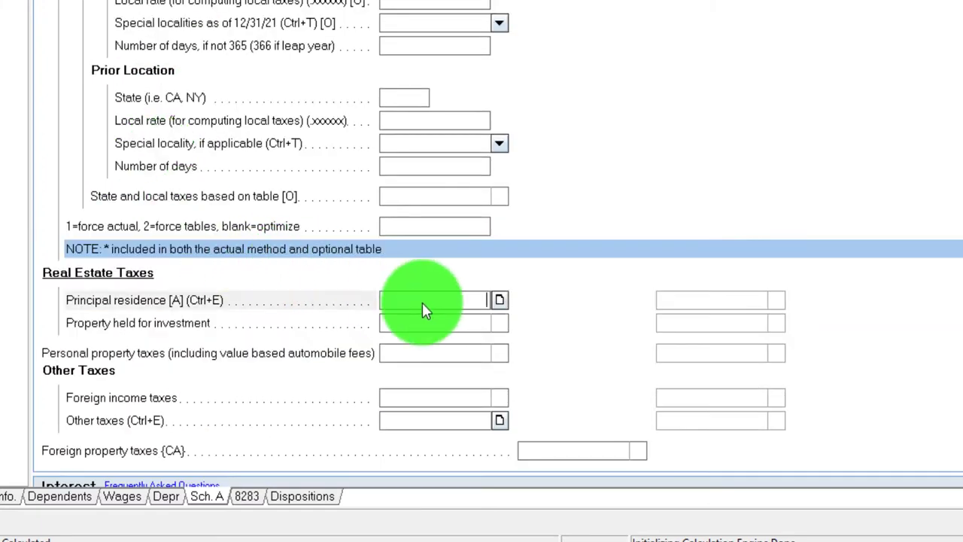
type("7000")
key("Tab")
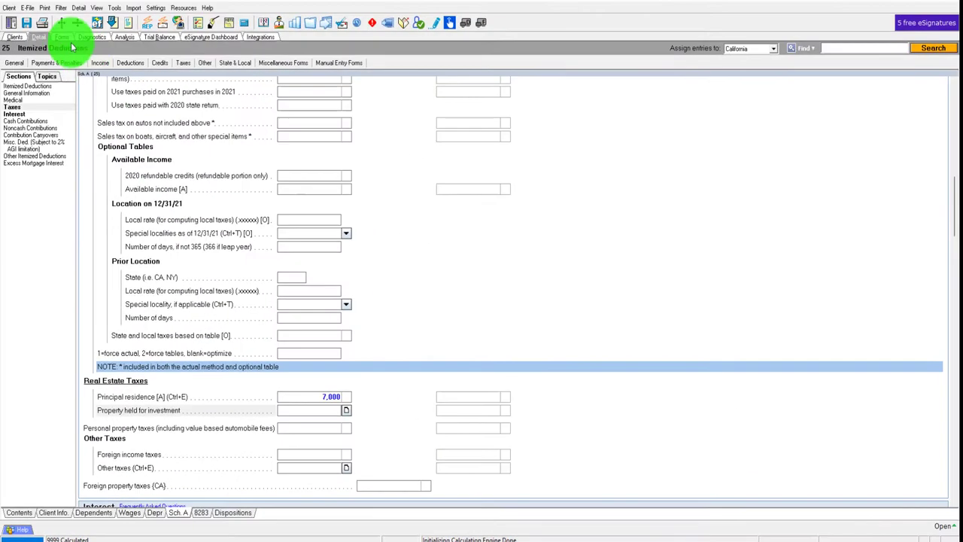
- Examine the taxes, mortgage interest, net qualified disaster loss and total itemized deductions on the Schedule A form
left_click(62, 37)
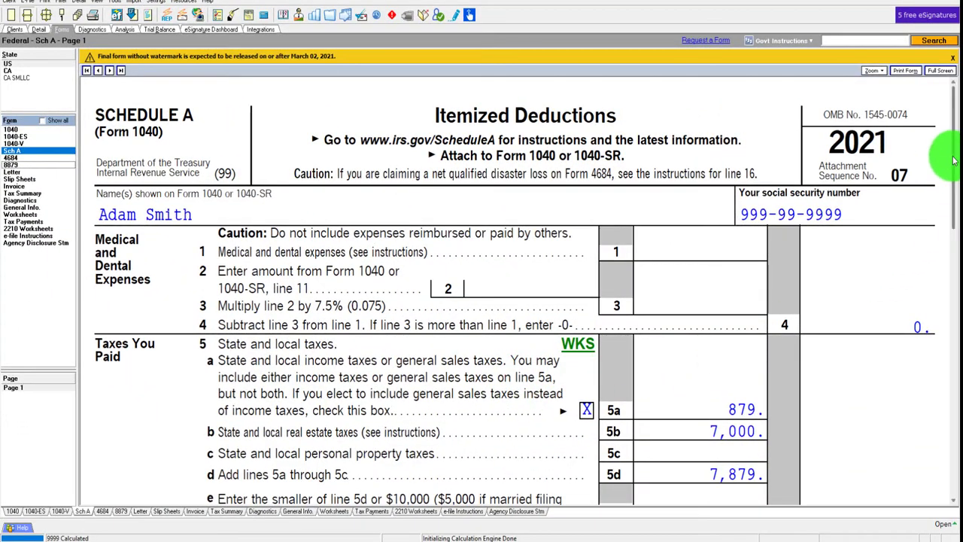
scroll(943, 248, "down", 10)
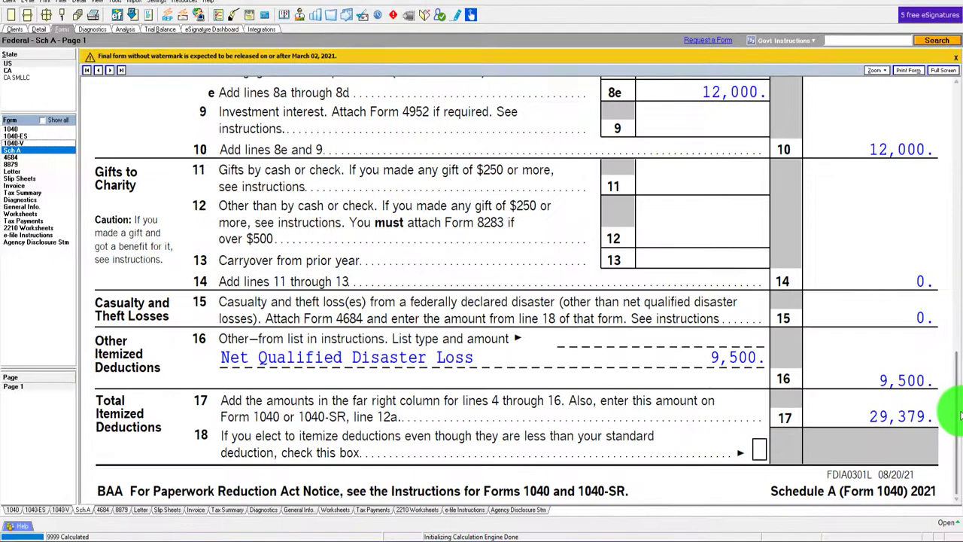
scroll(957, 400, "up", 2)
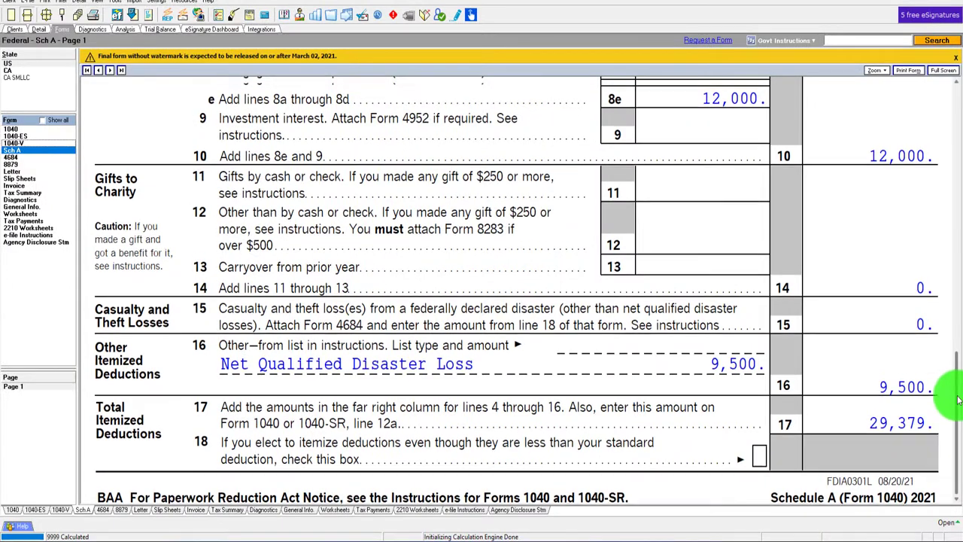
scroll(957, 400, "up", 7)
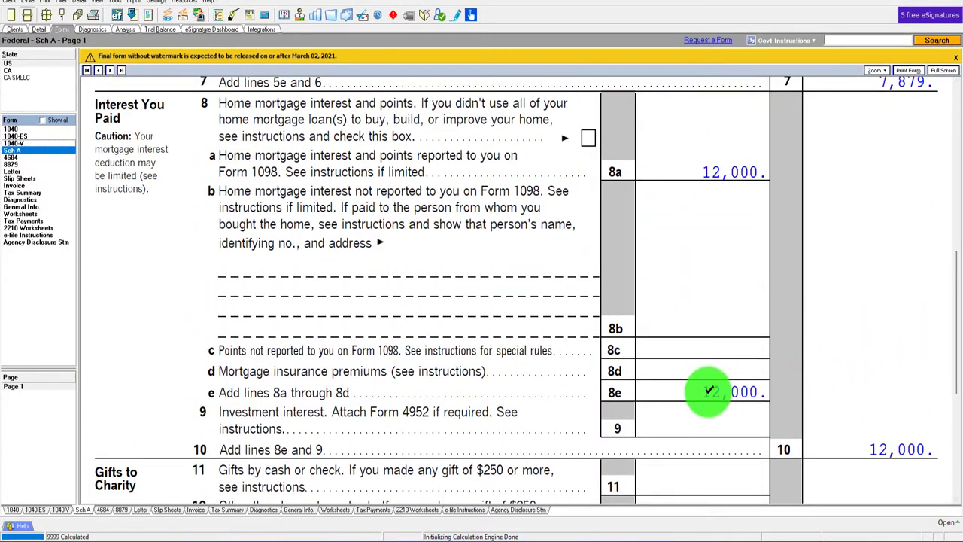
scroll(959, 378, "up", 5)
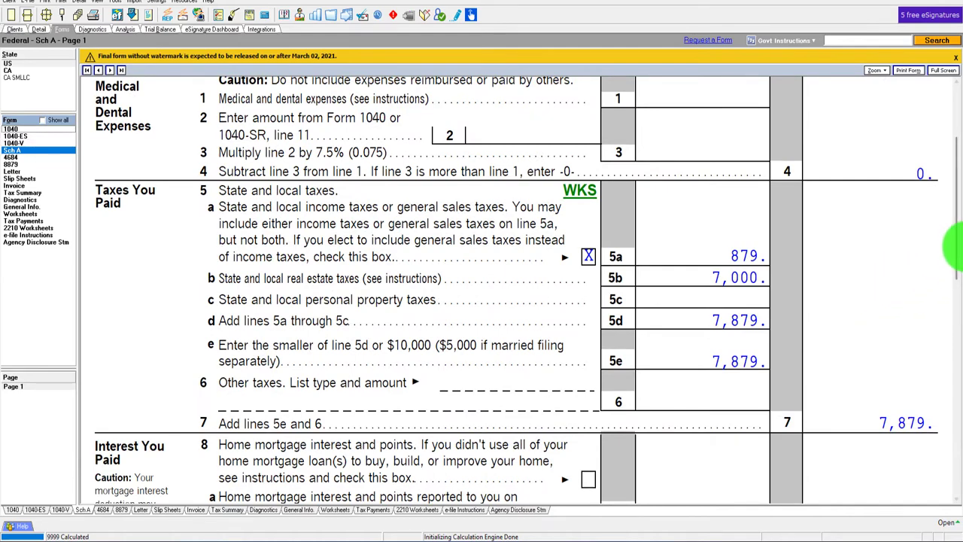
scroll(959, 256, "up", 5)
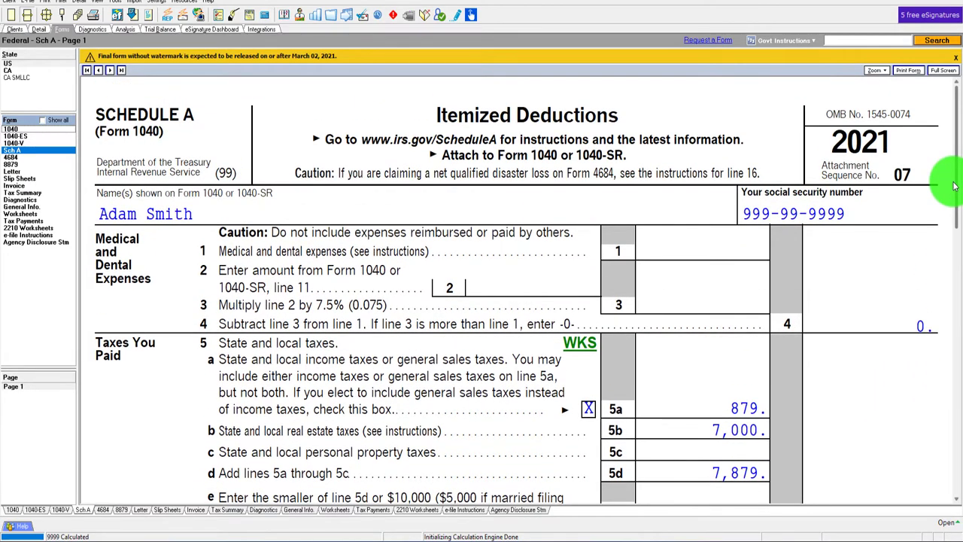
scroll(953, 186, "up", 2)
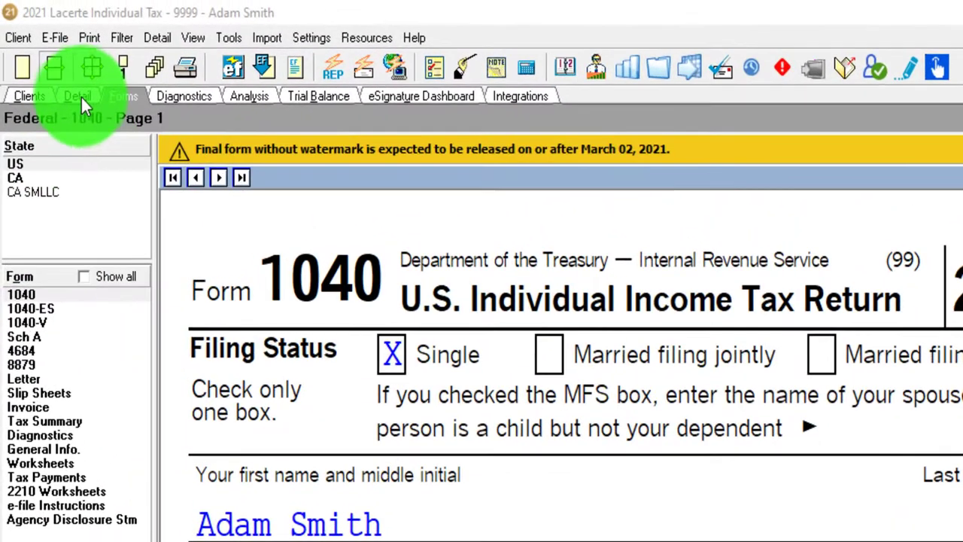
- Clear the principal residence real estate taxes and the home mortgage interest on Form 1098 from the itemized deductions input
left_click(38, 28)
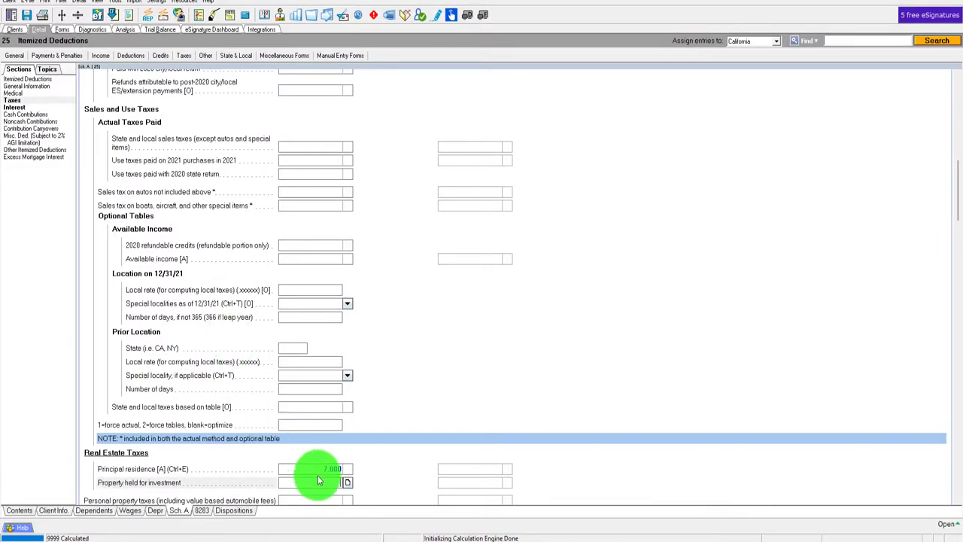
left_click(365, 539)
scroll(436, 322, "up", 15)
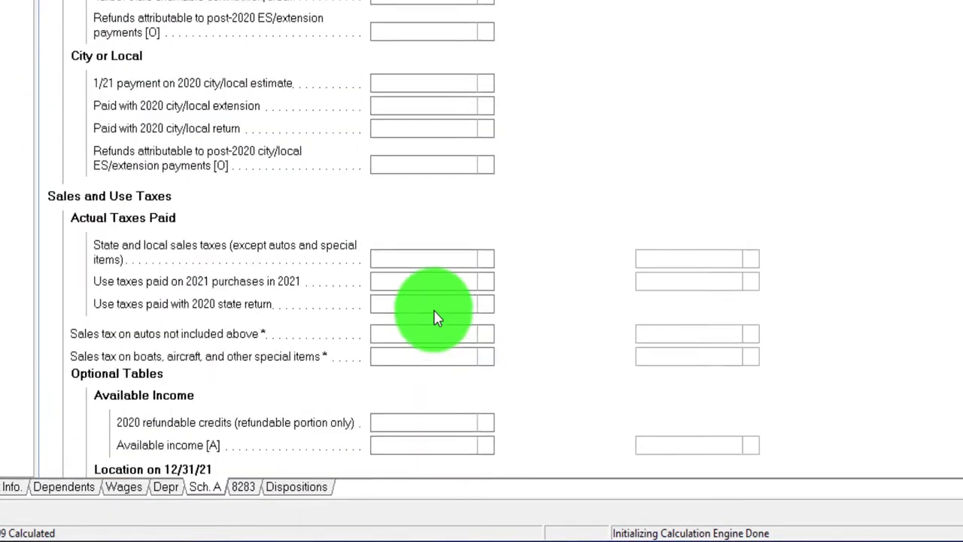
scroll(433, 303, "down", 15)
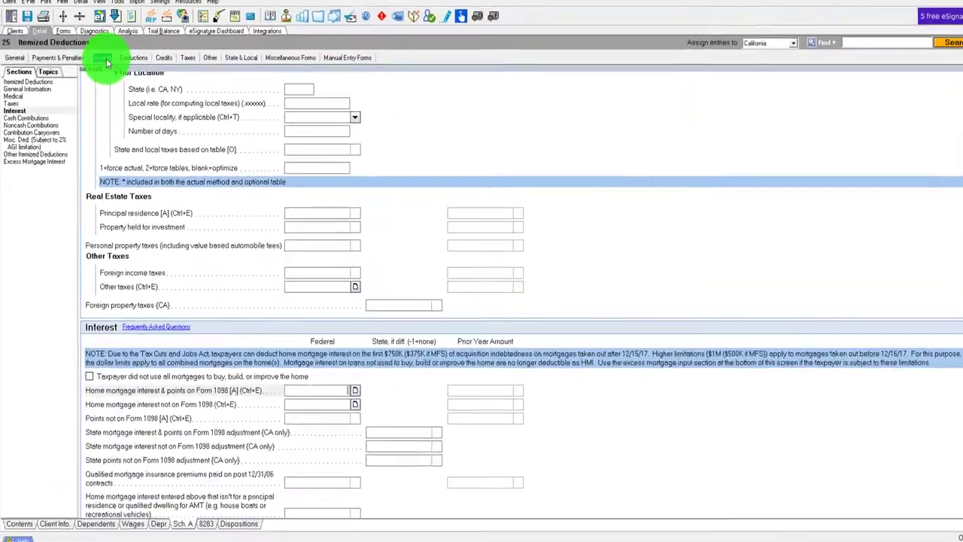
left_click(128, 59)
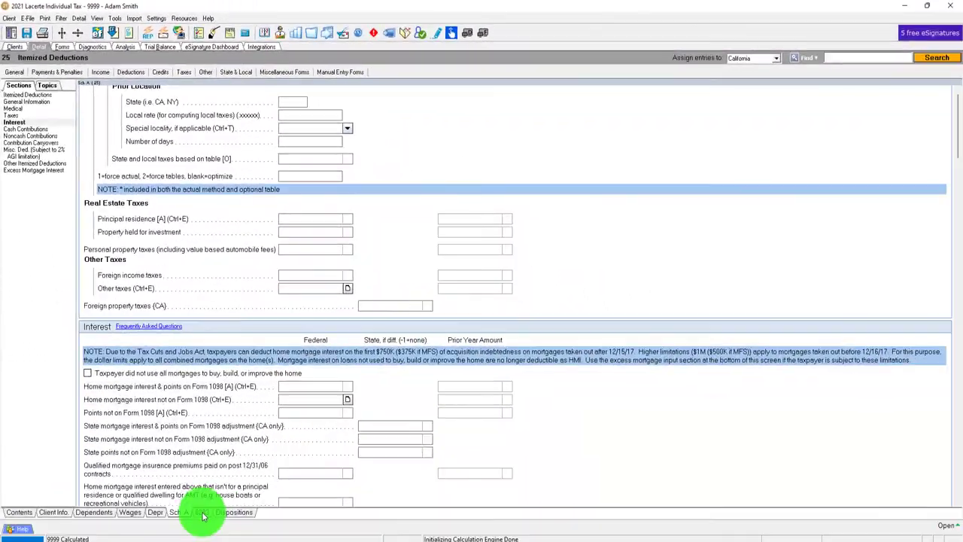
- In the Personal Property disposition, clear the fair market value before casualty or theft and the cost or basis
left_click(202, 512)
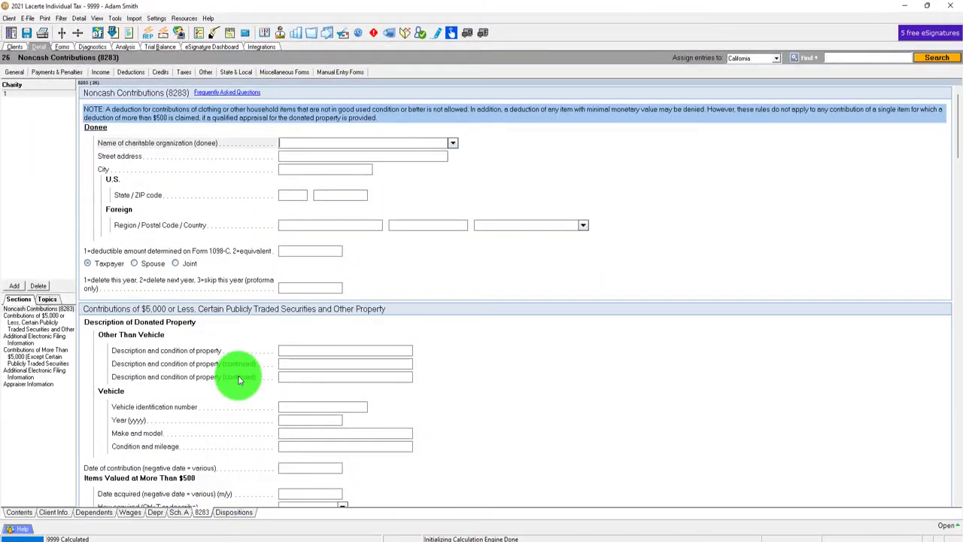
left_click(248, 512)
scroll(196, 339, "down", 10)
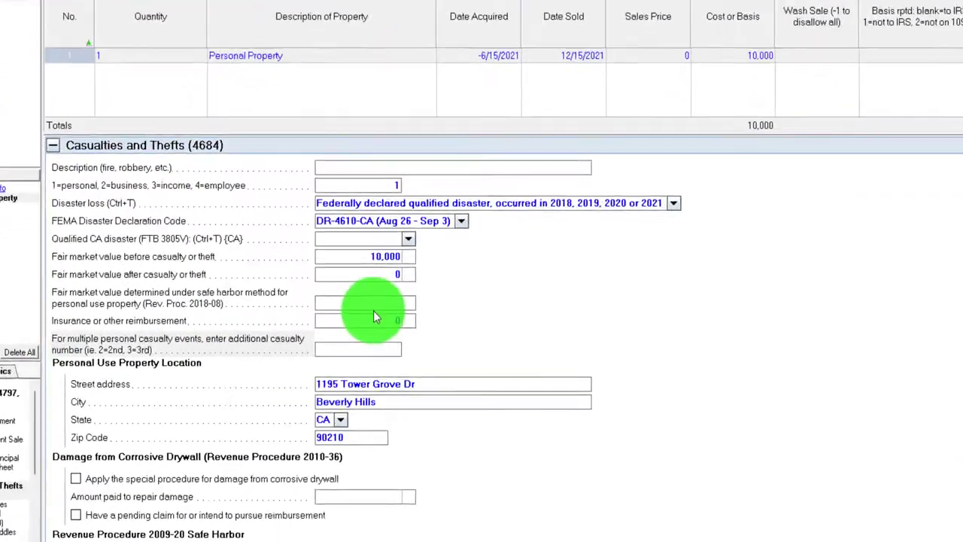
left_click(327, 286)
key("Delete")
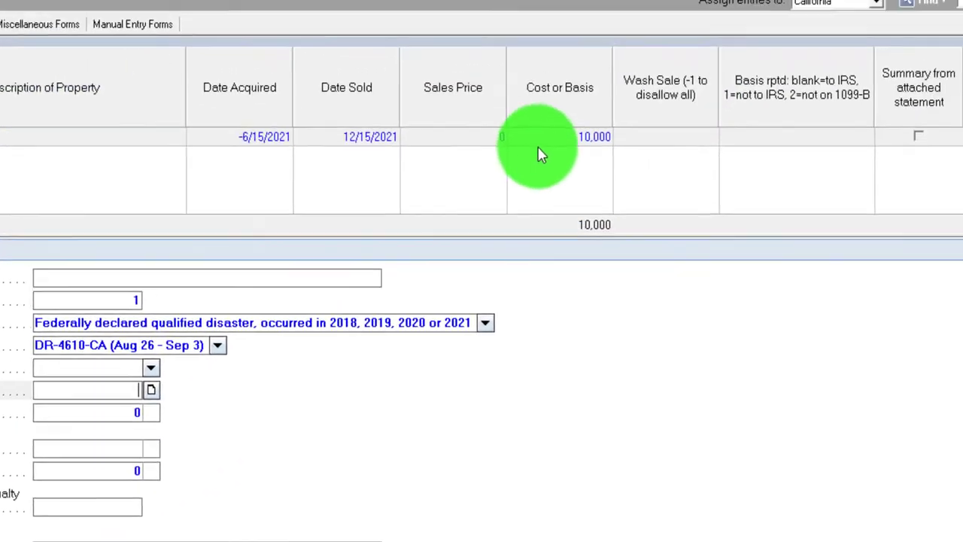
left_click(491, 167)
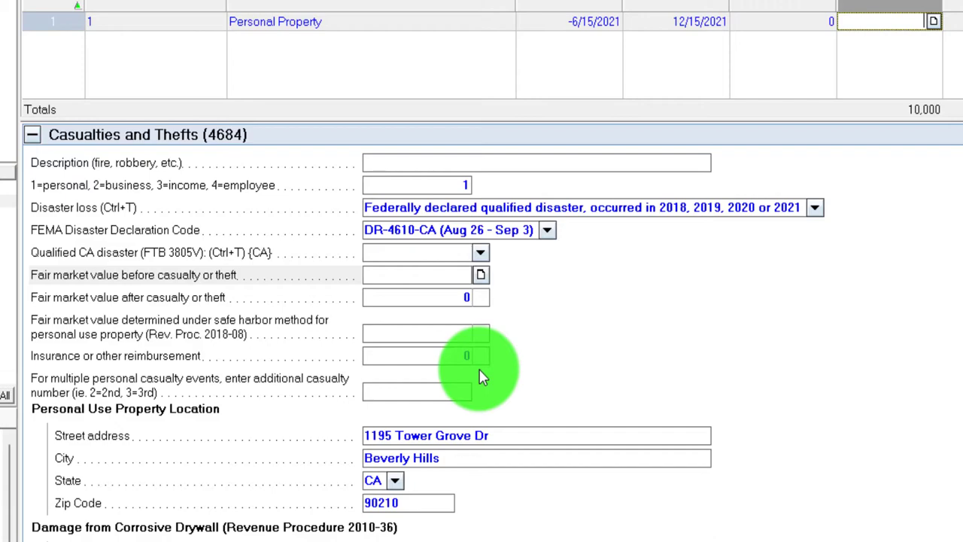
left_click(437, 386)
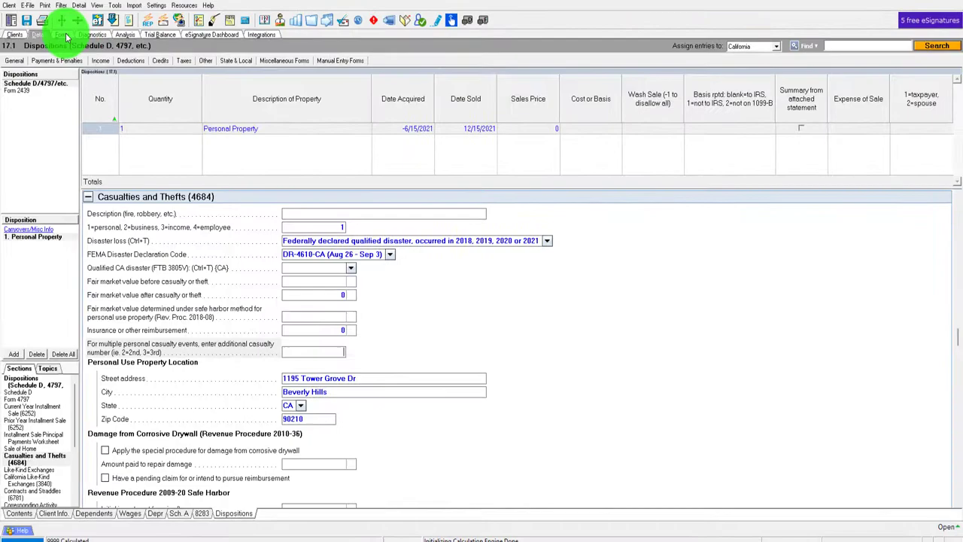
- Review the income and standard deduction lines on page 1 of Form 1040
left_click(63, 35)
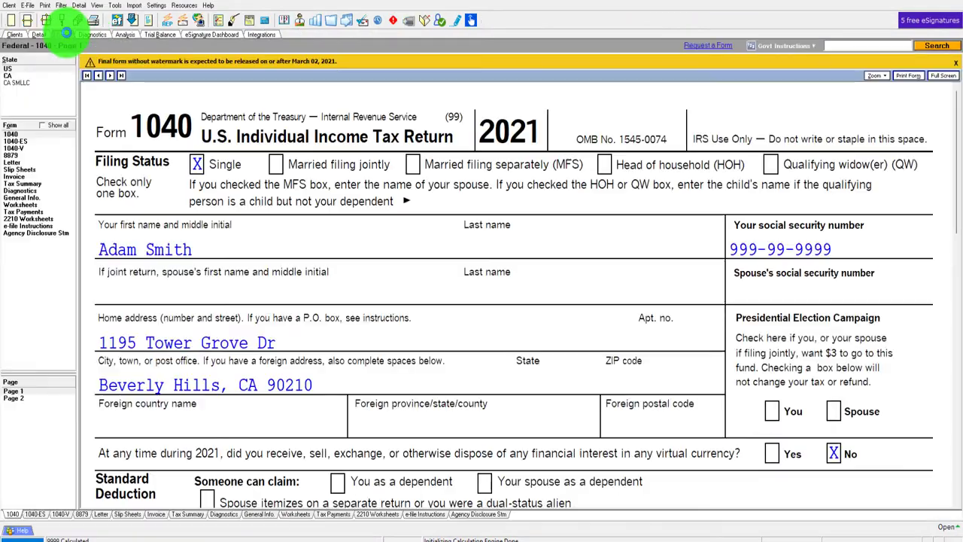
scroll(357, 288, "up", 2)
scroll(357, 289, "down", 10)
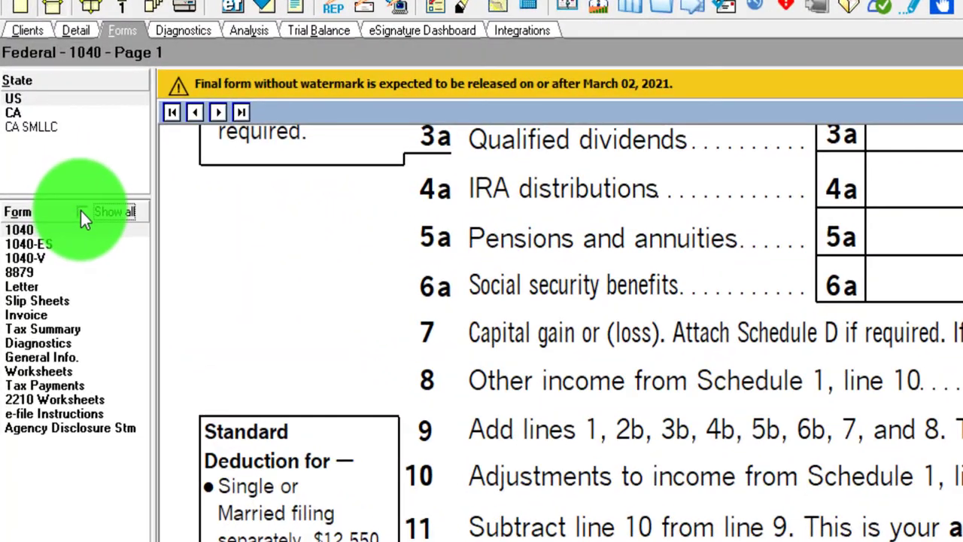
- Show all forms, open Schedule 1, and go from line 8b to the gambling income input for gross winnings
left_click(81, 211)
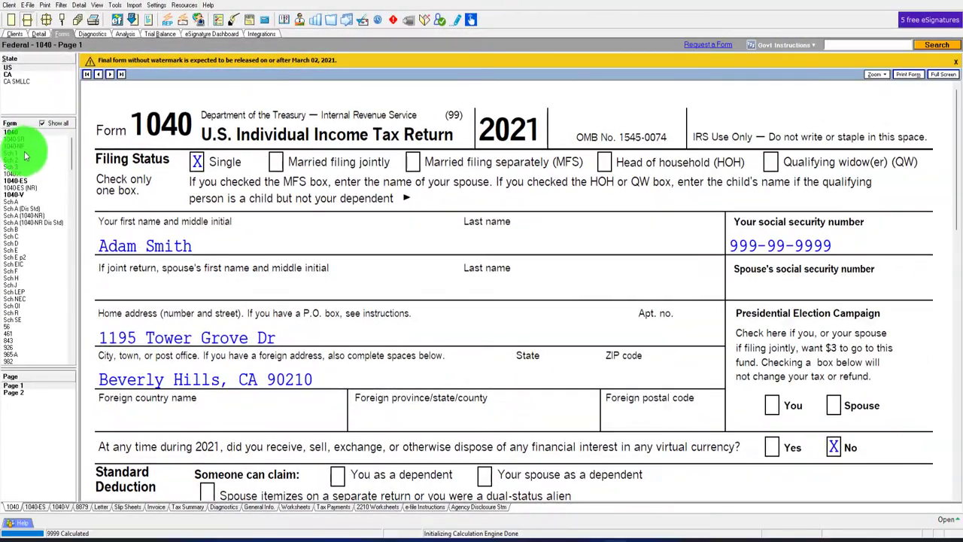
left_click(24, 154)
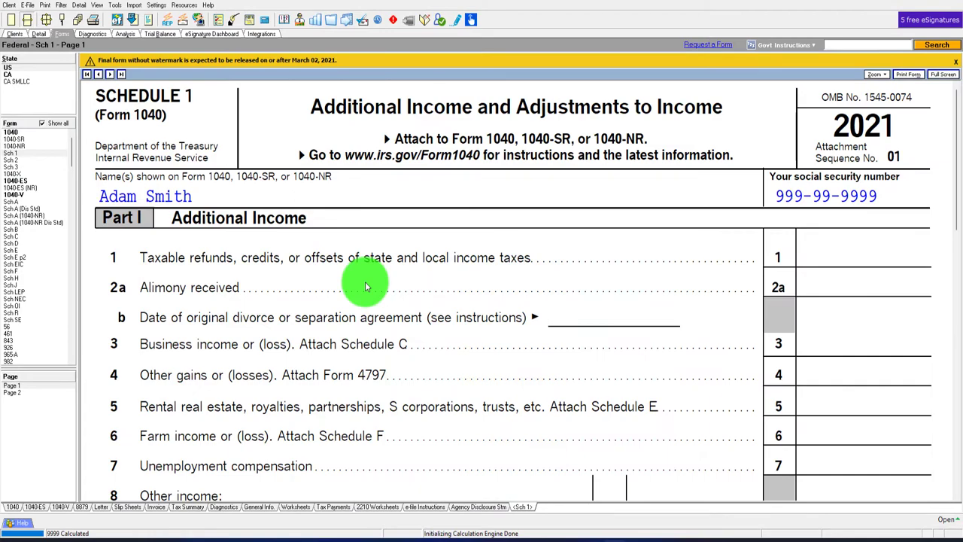
scroll(366, 286, "down", 1)
scroll(366, 285, "down", 1)
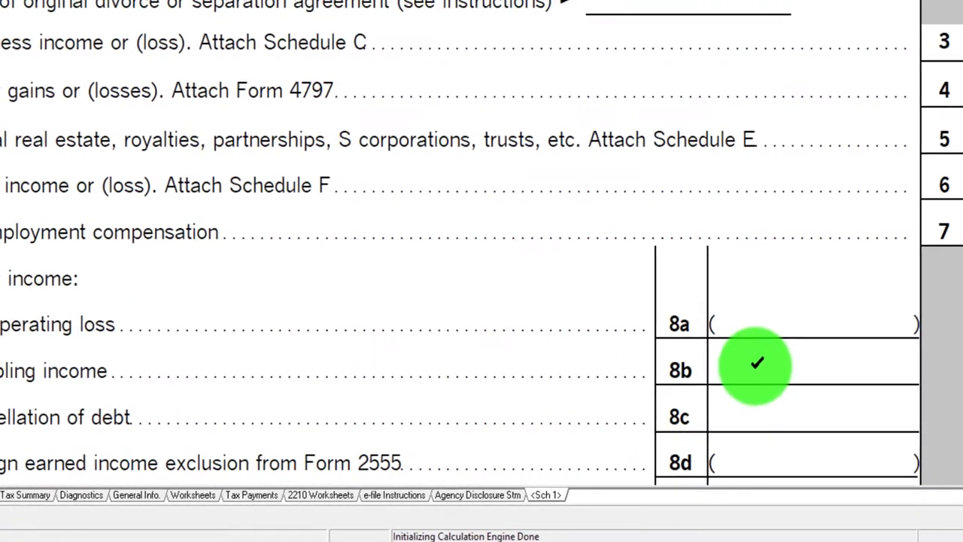
right_click(775, 373)
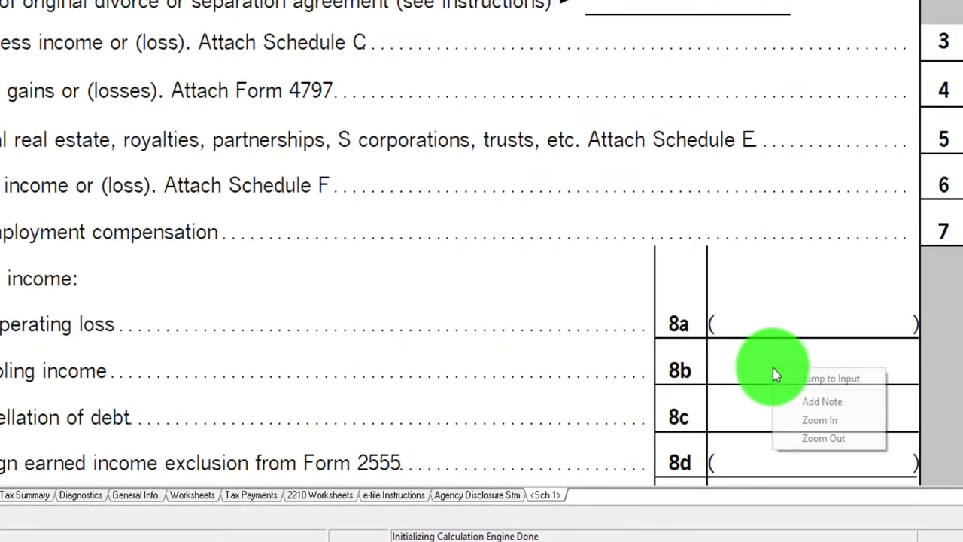
left_click(796, 378)
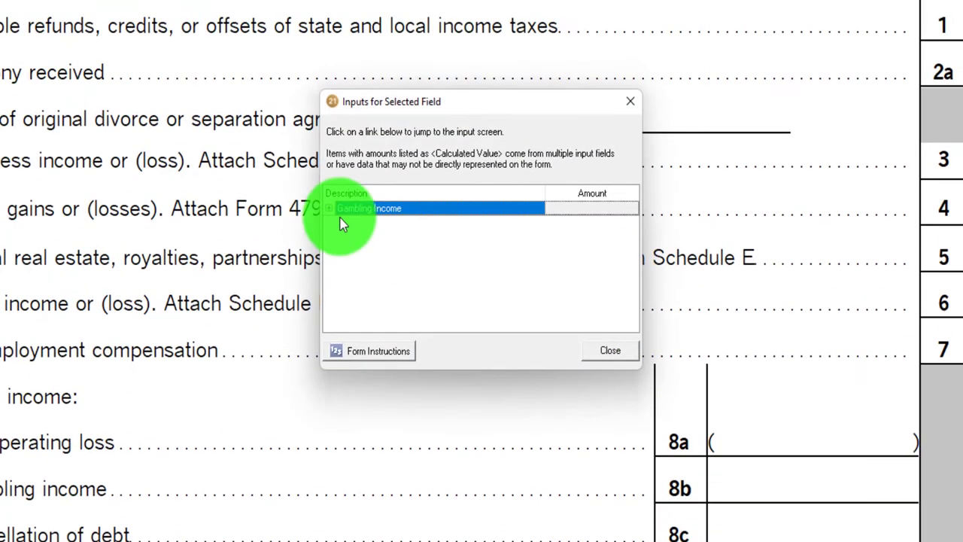
left_click(328, 210)
left_click(358, 223)
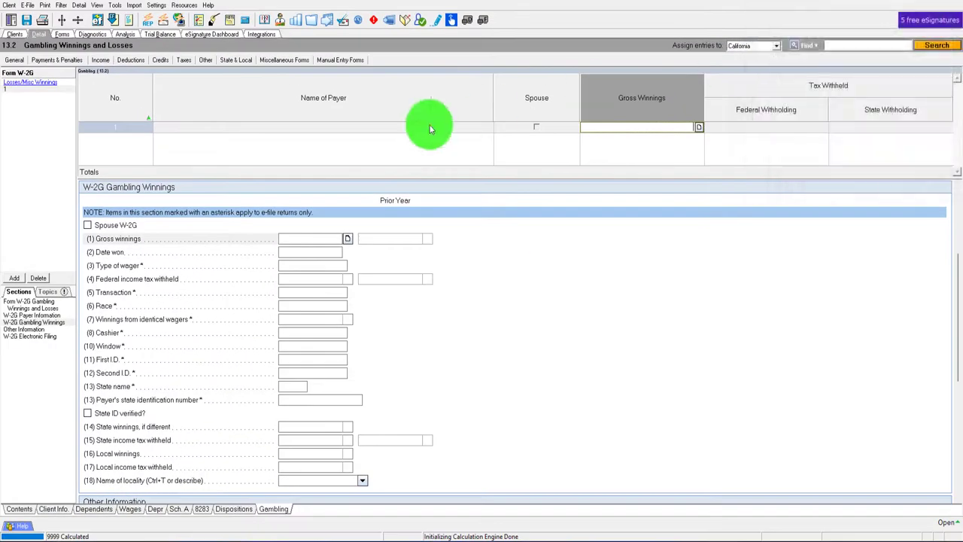
- Enter Casino as the W-2G payer with gross winnings of 10,000 and return to the tax forms
left_click(221, 129)
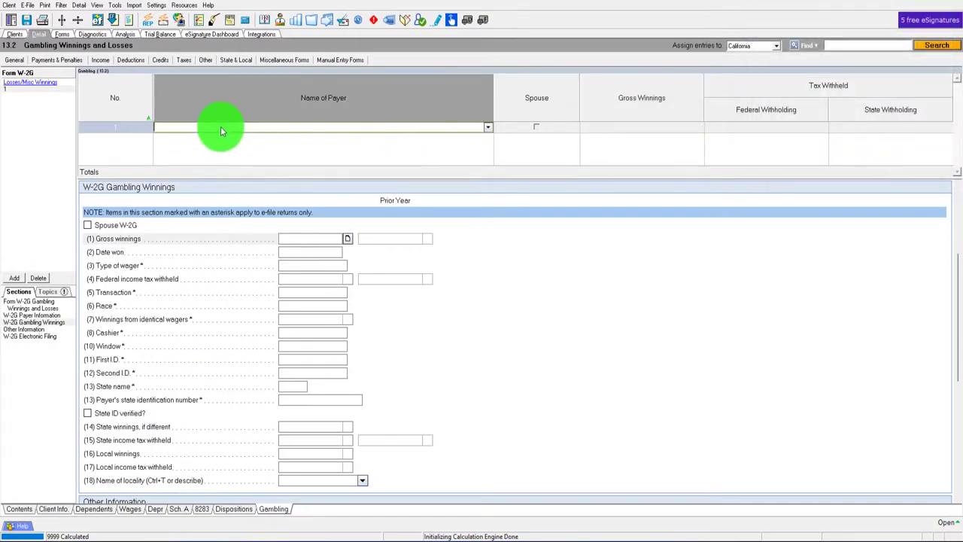
type("Caso")
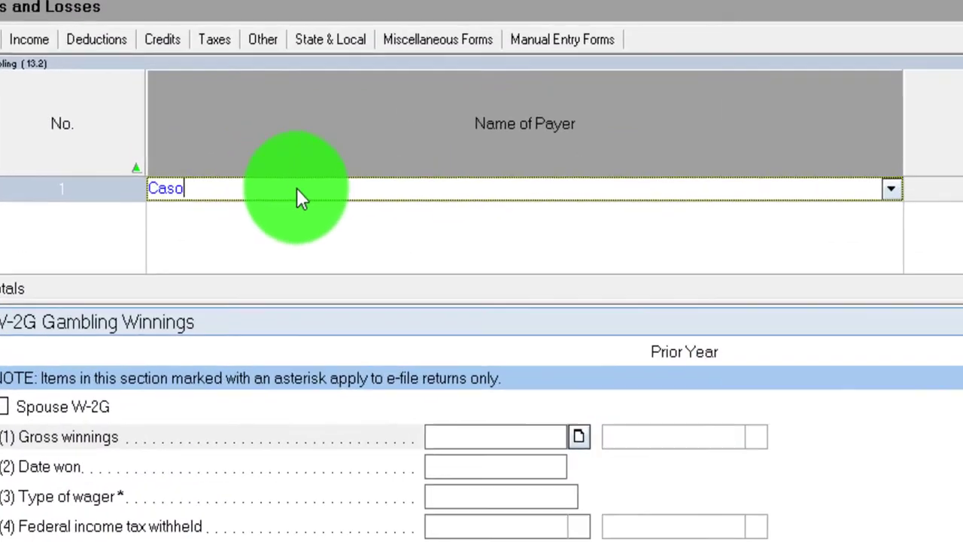
key("BackSpace")
type("ino")
key("Return")
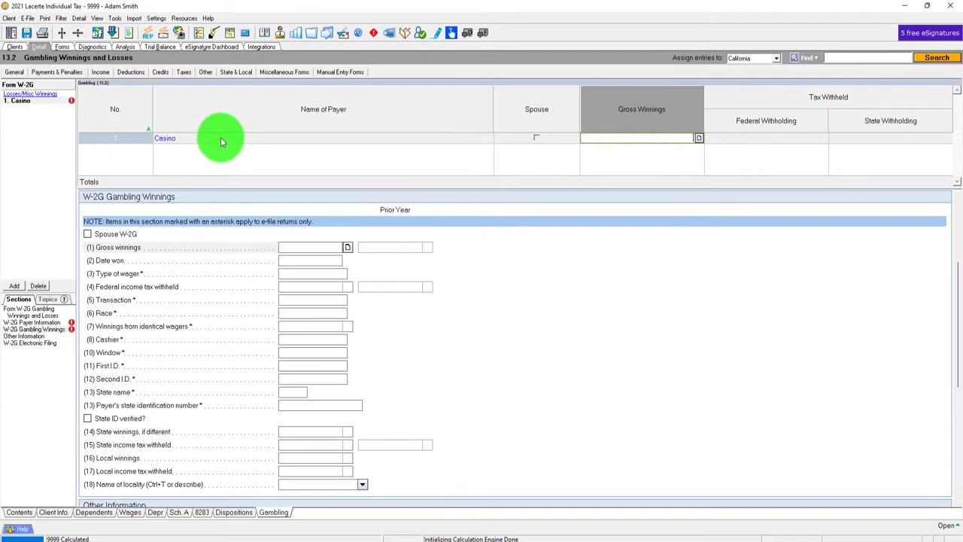
type("1000")
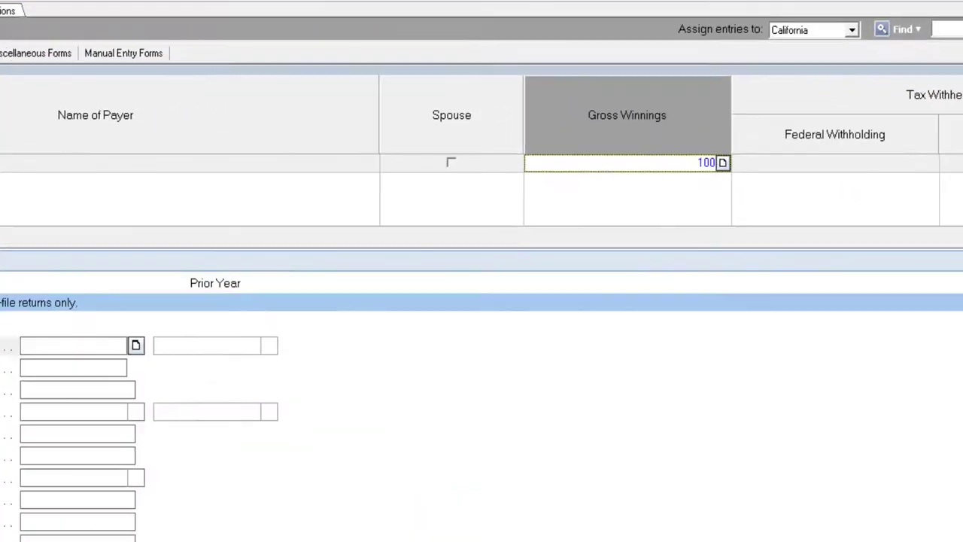
key("BackSpace")
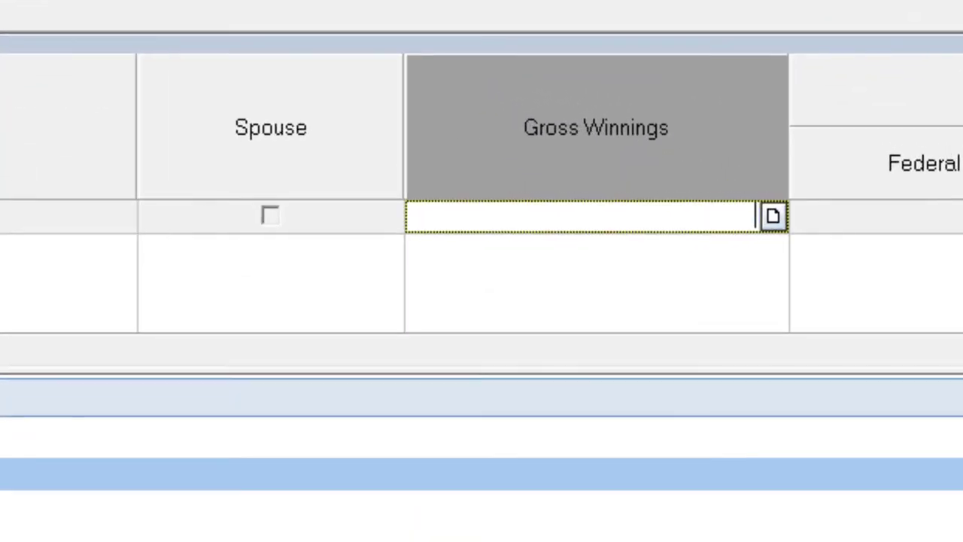
type("000")
key("Return")
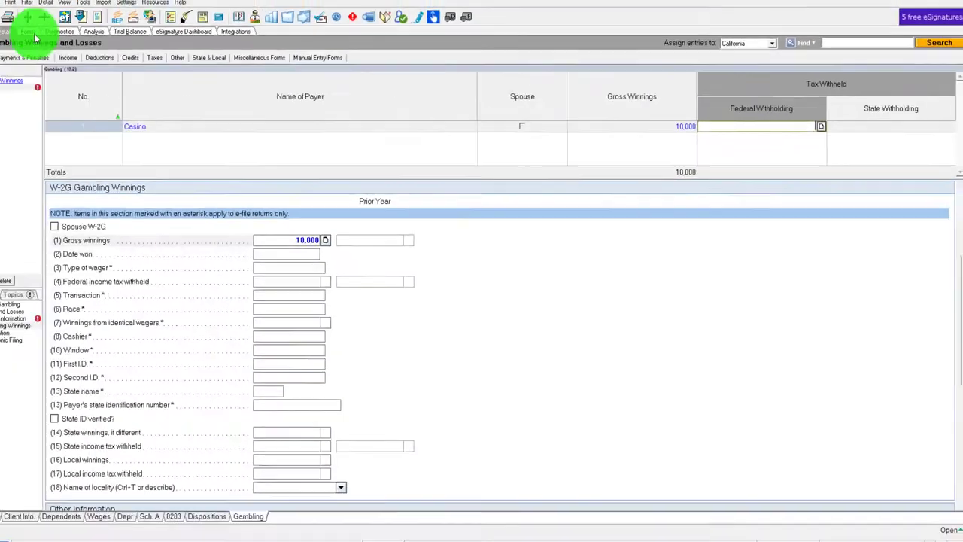
left_click(30, 32)
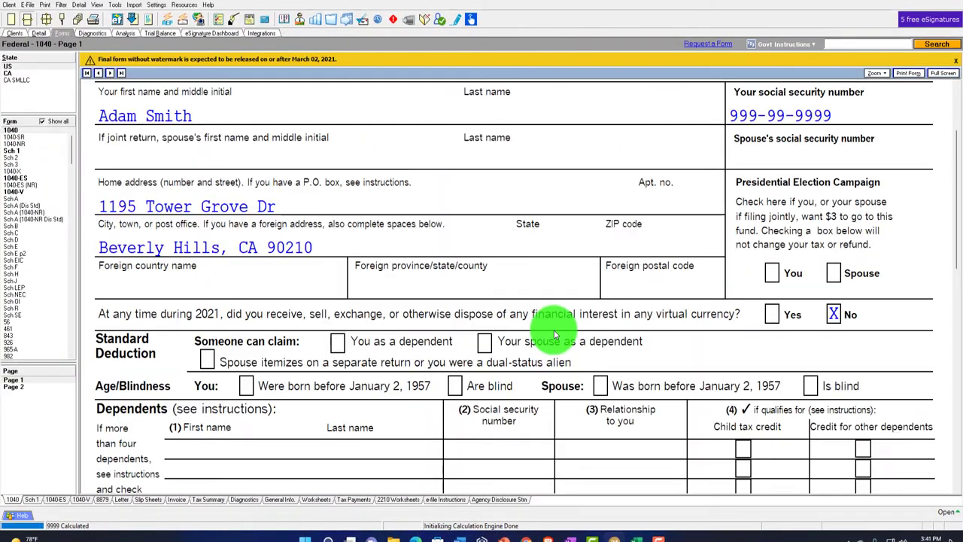
- Check the income lines on Form 1040, then find the field for gambling losses to extent of winnings in the Itemized Deductions input
scroll(556, 323, "down", 10)
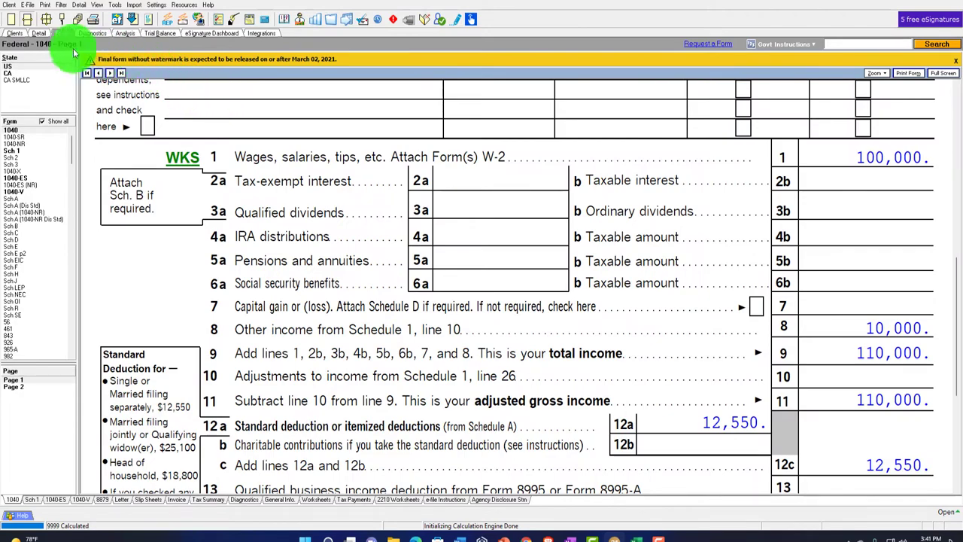
left_click(39, 33)
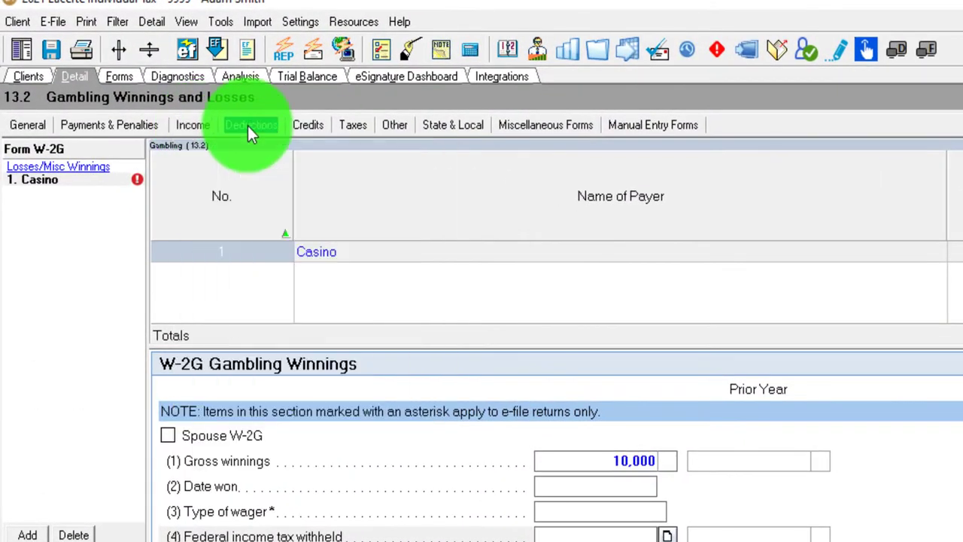
left_click(131, 60)
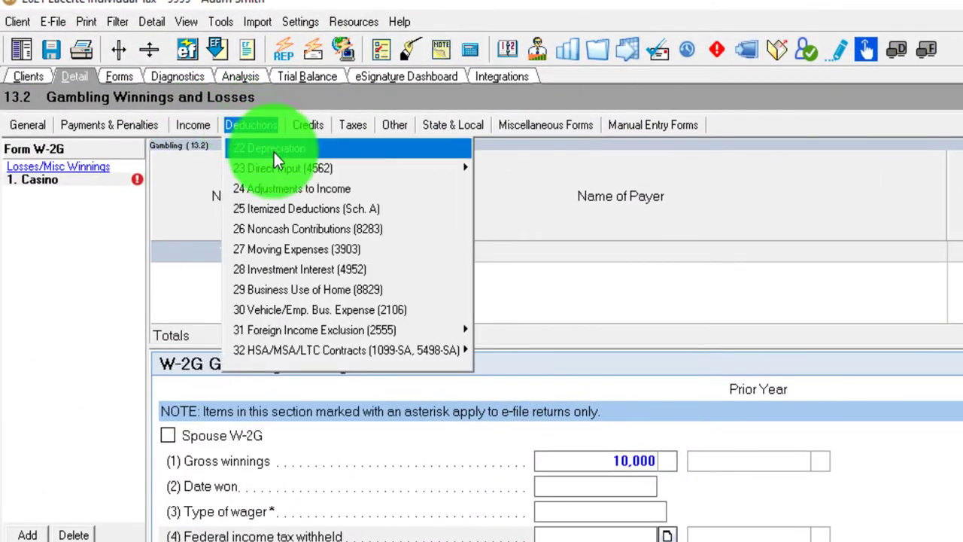
left_click(359, 213)
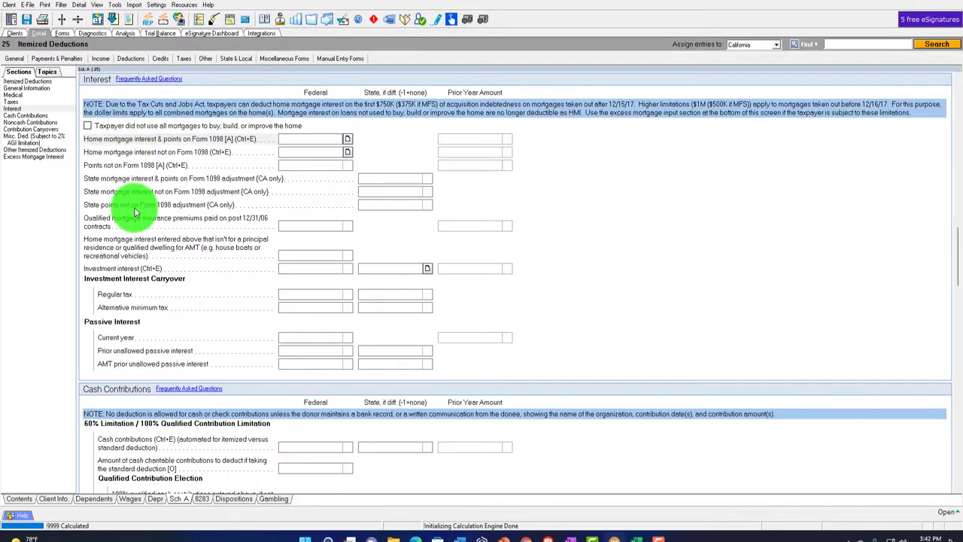
scroll(168, 254, "down", 15)
scroll(181, 276, "down", 3)
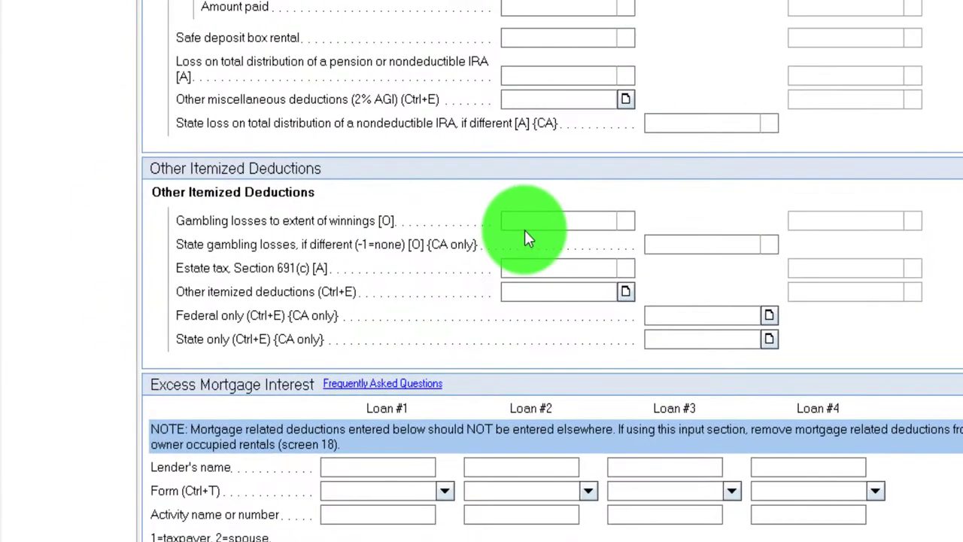
left_click(524, 228)
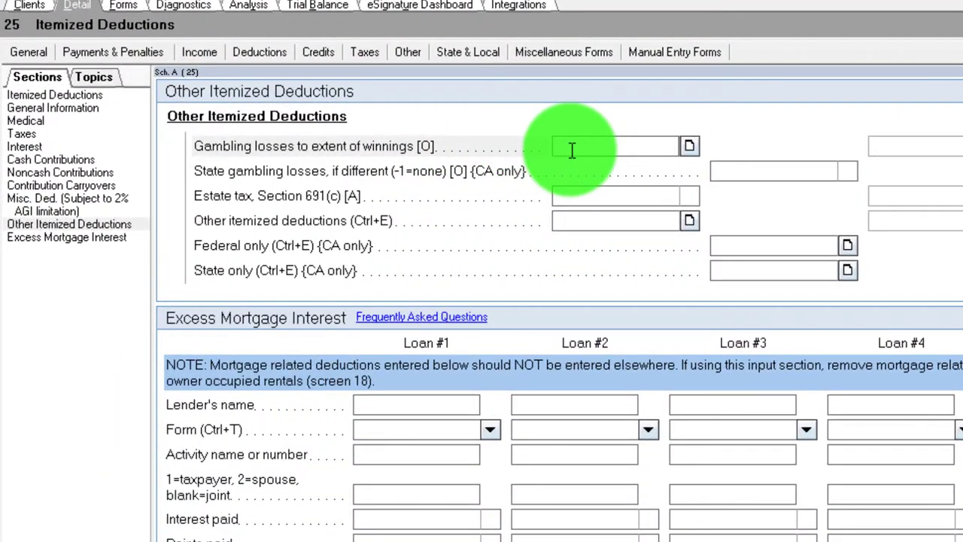
left_click(572, 148)
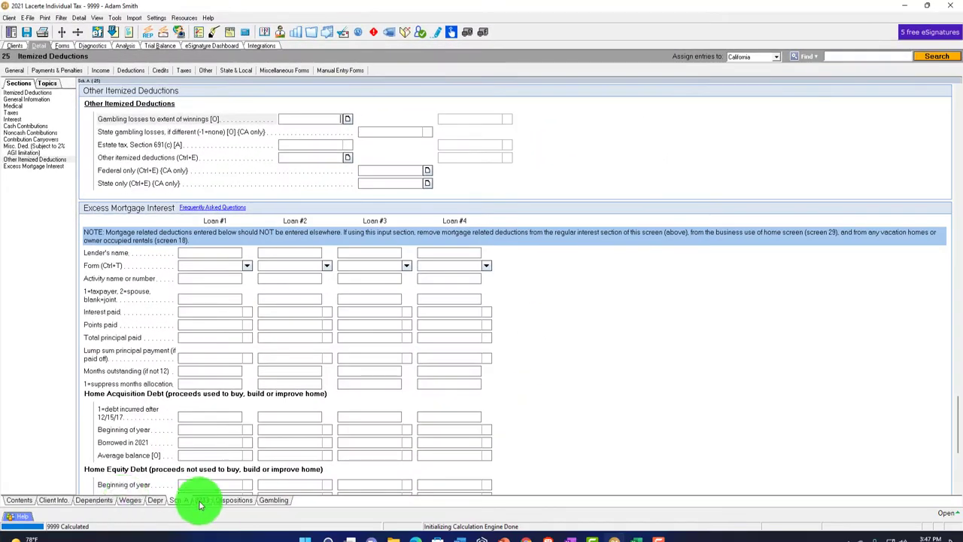
- In the Gambling input's losses and miscellaneous winnings section, enter total gambling losses of 20,000
left_click(272, 501)
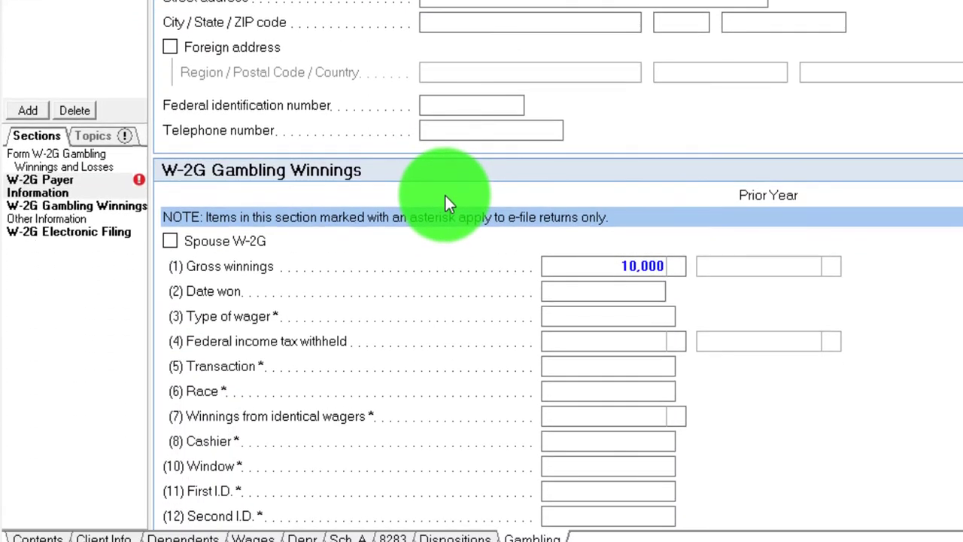
scroll(445, 195, "up", 1)
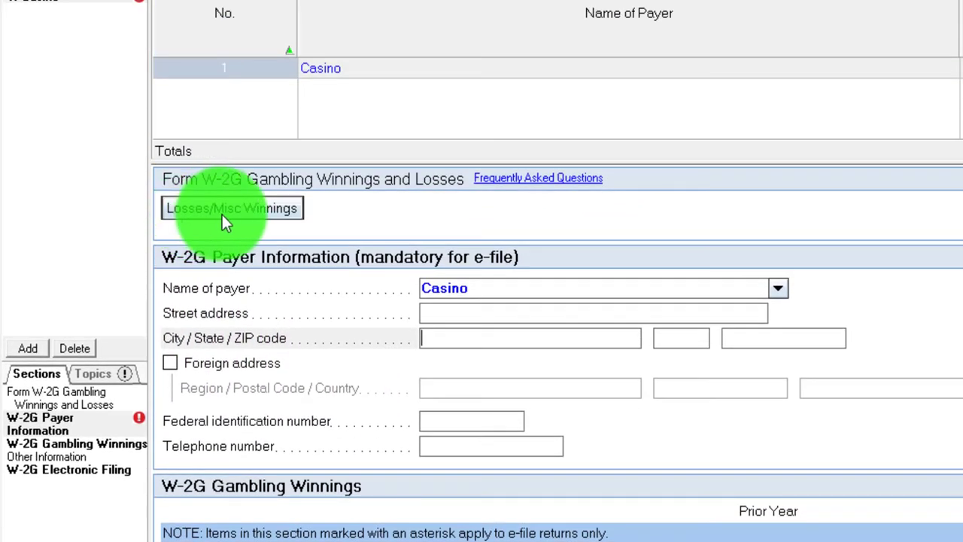
left_click(222, 149)
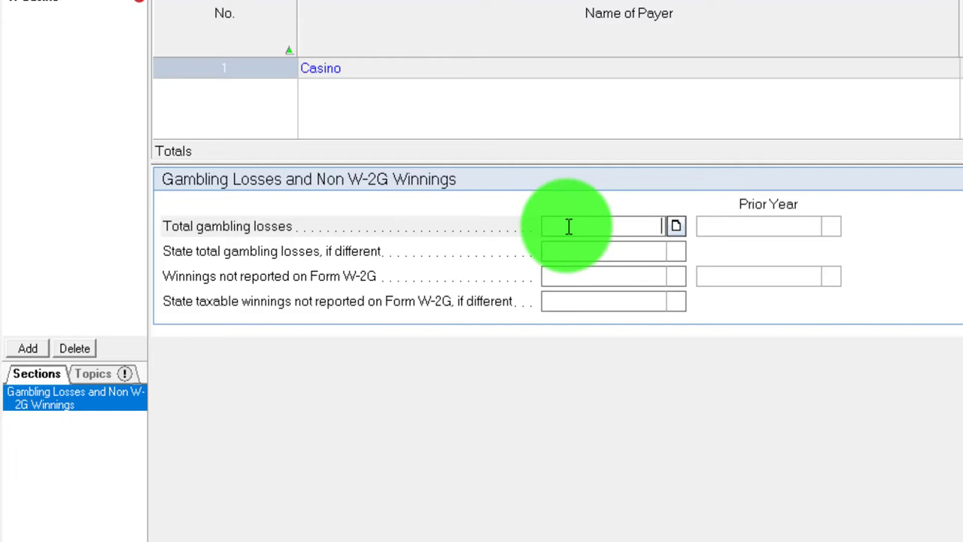
type("00000")
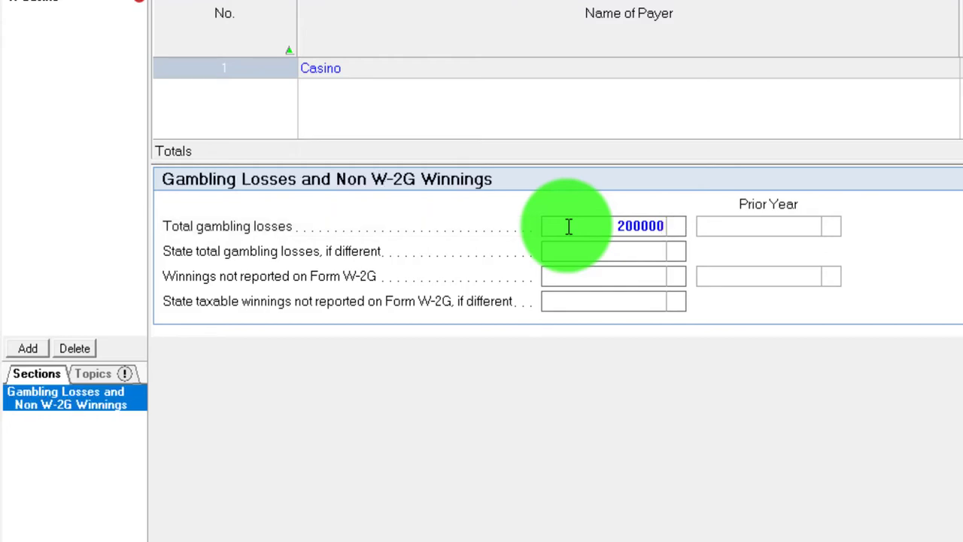
key("Return")
left_click(568, 225)
type("20,000")
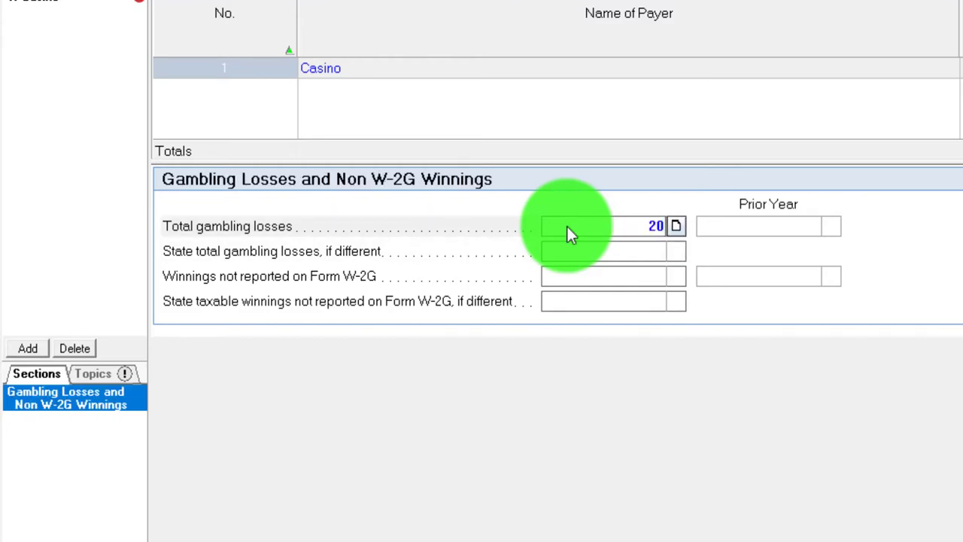
key("Return")
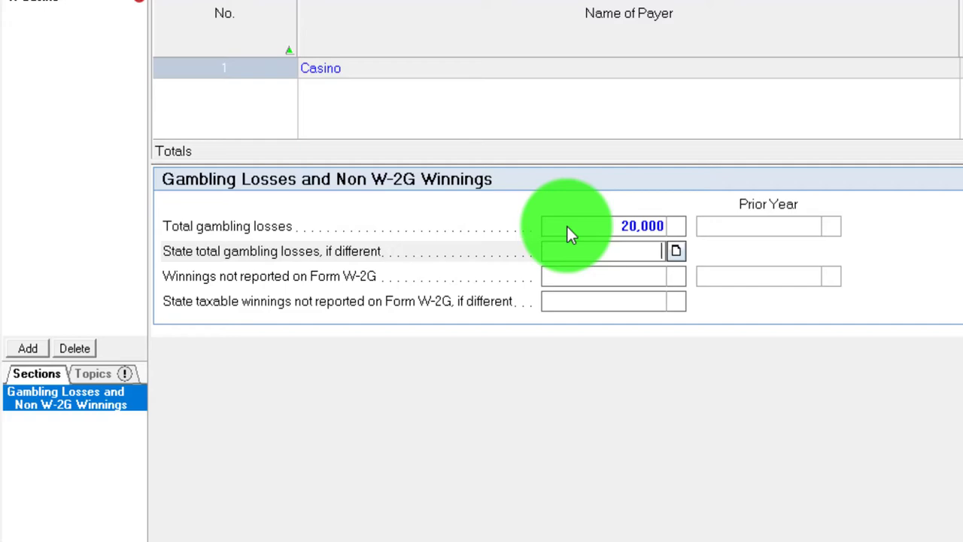
- Examine the gambling losses and total itemized deductions on Schedule A and compare them with the gambling income on Schedule 1
left_click(65, 46)
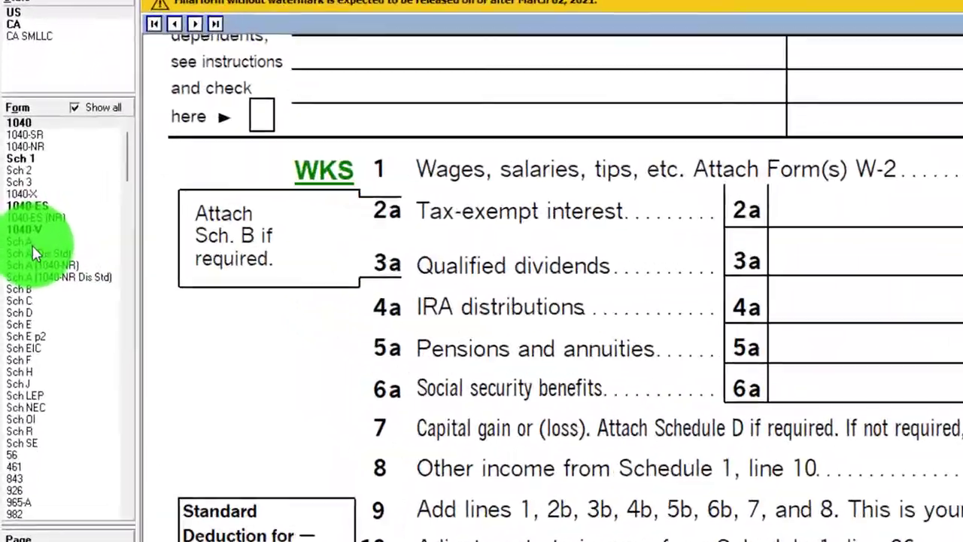
left_click(11, 207)
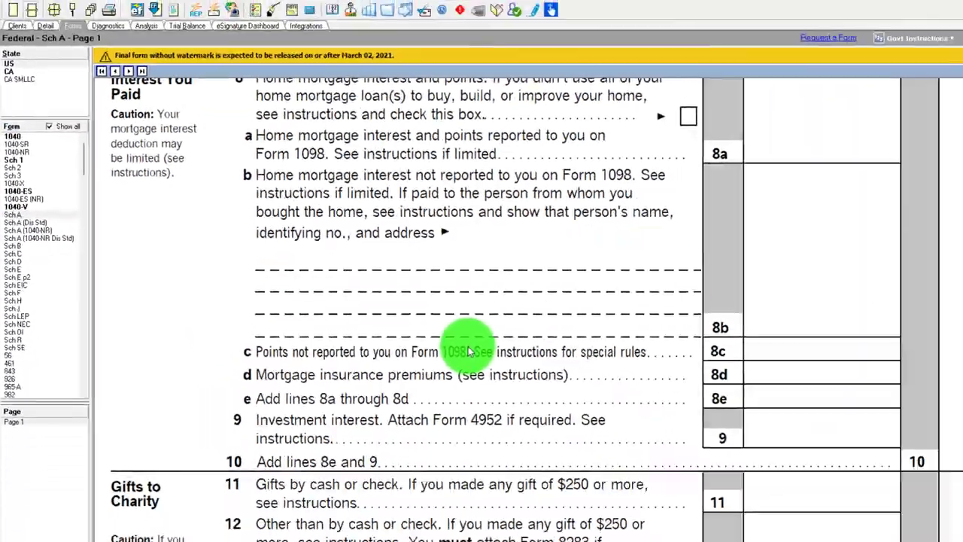
scroll(467, 351, "down", 5)
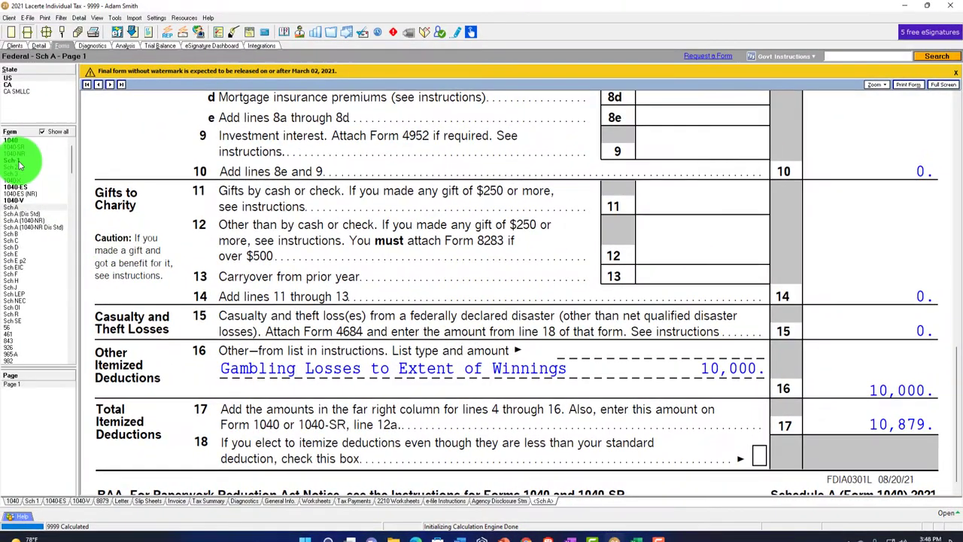
left_click(13, 160)
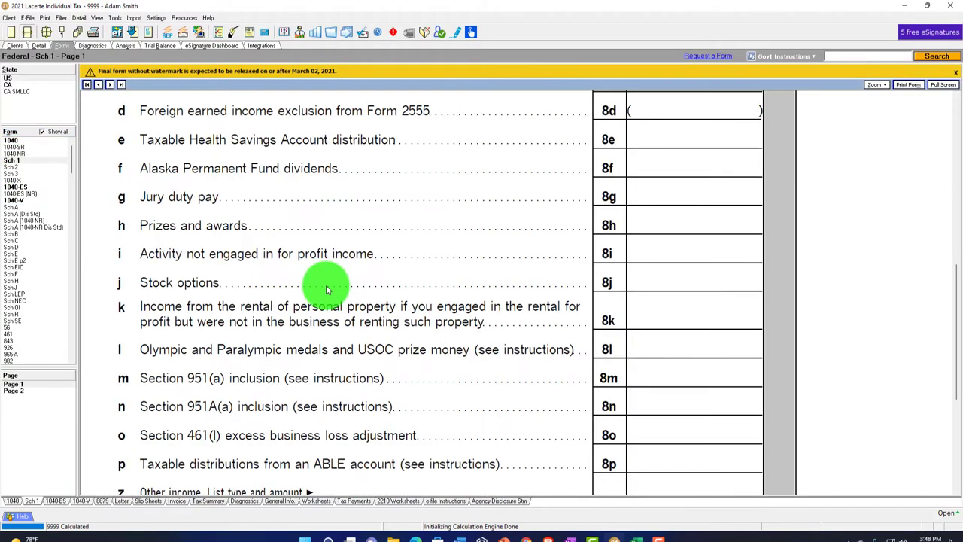
scroll(326, 288, "down", 3)
scroll(326, 288, "up", 5)
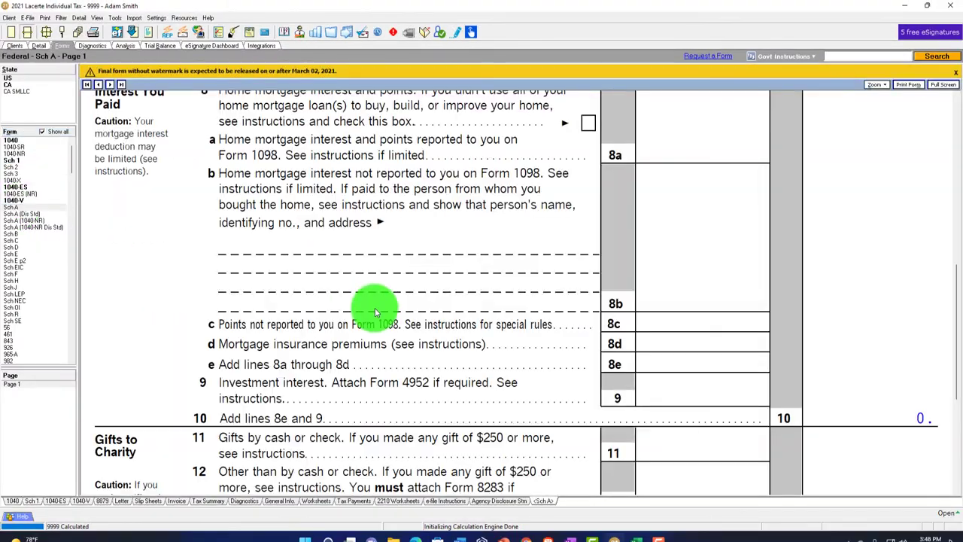
scroll(377, 311, "down", 4)
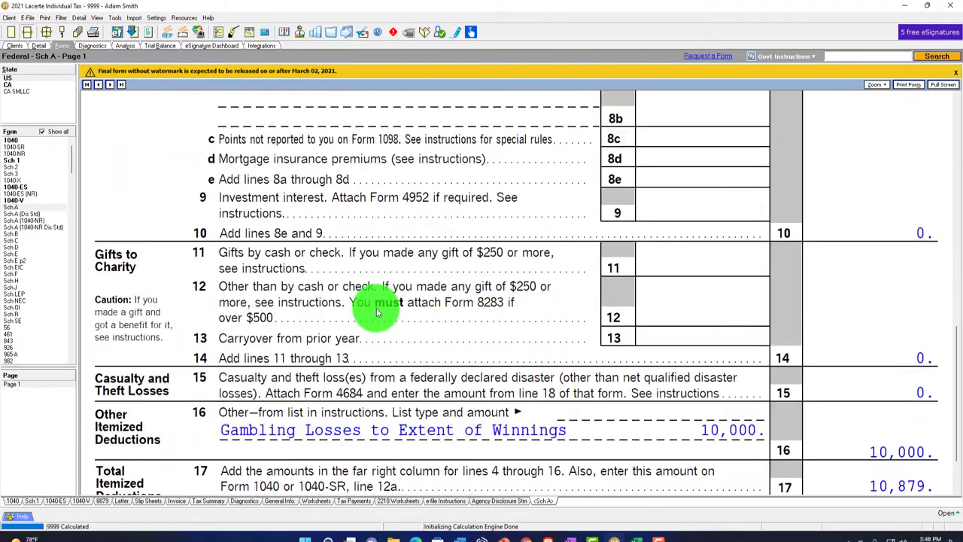
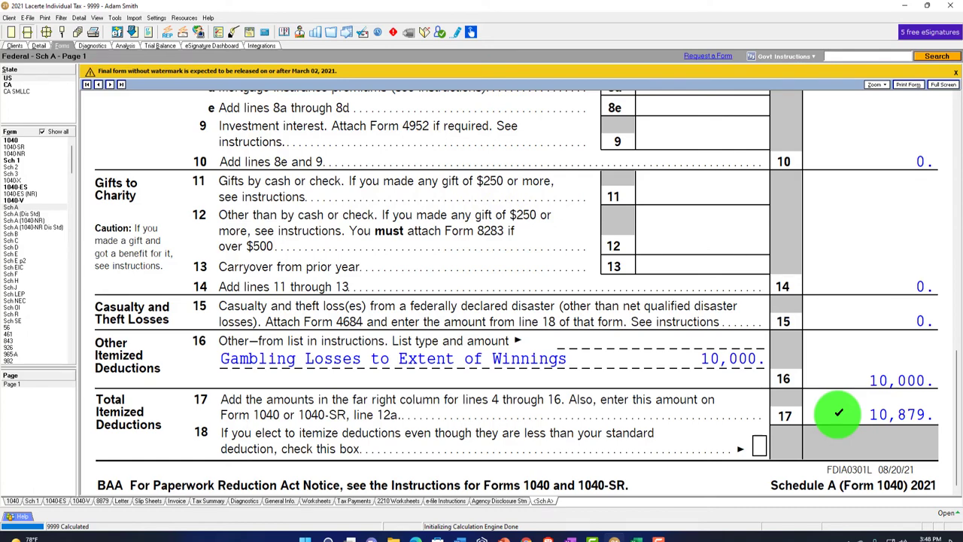
scroll(838, 412, "up", 8)
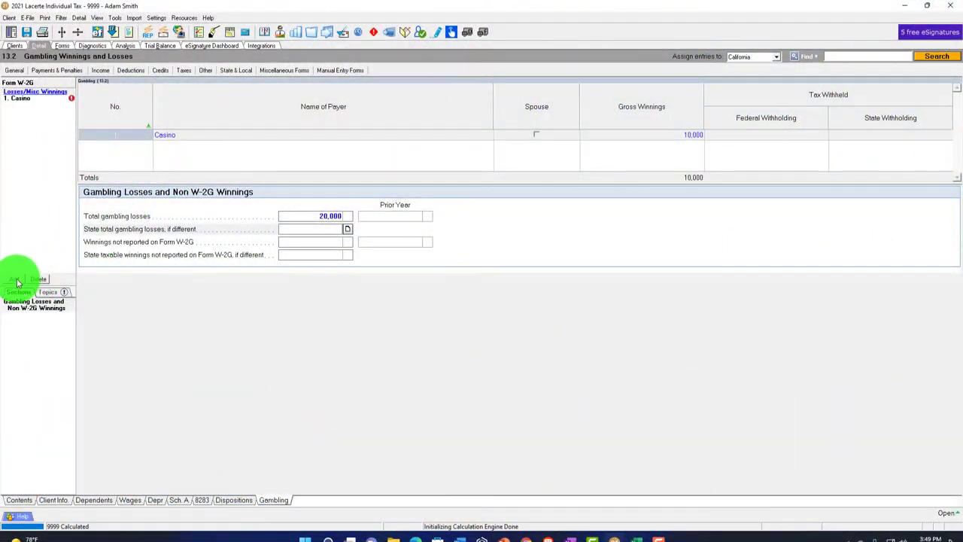
- In the gambling winnings input, set the Casino payer's gross winnings to 15,000
left_click(184, 131)
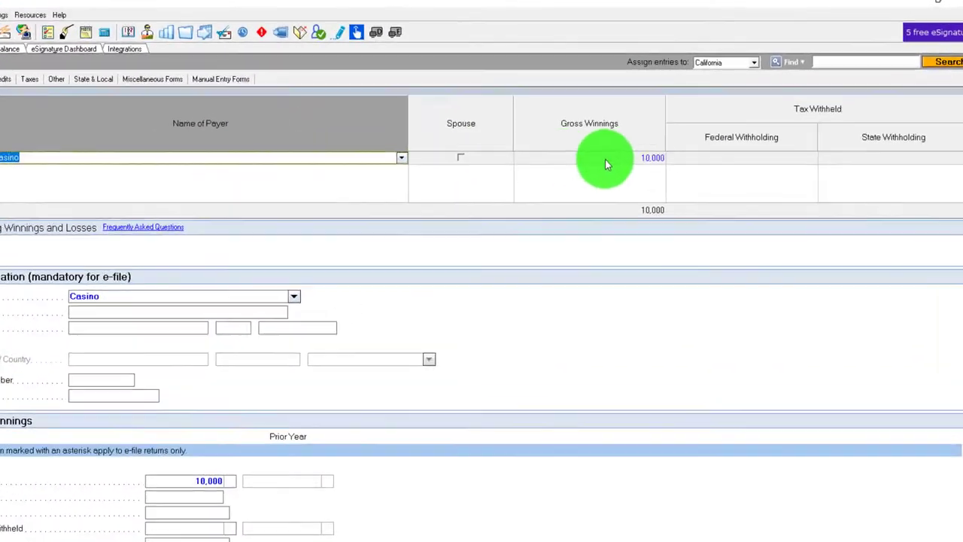
left_click(659, 136)
type("15000")
key("Tab")
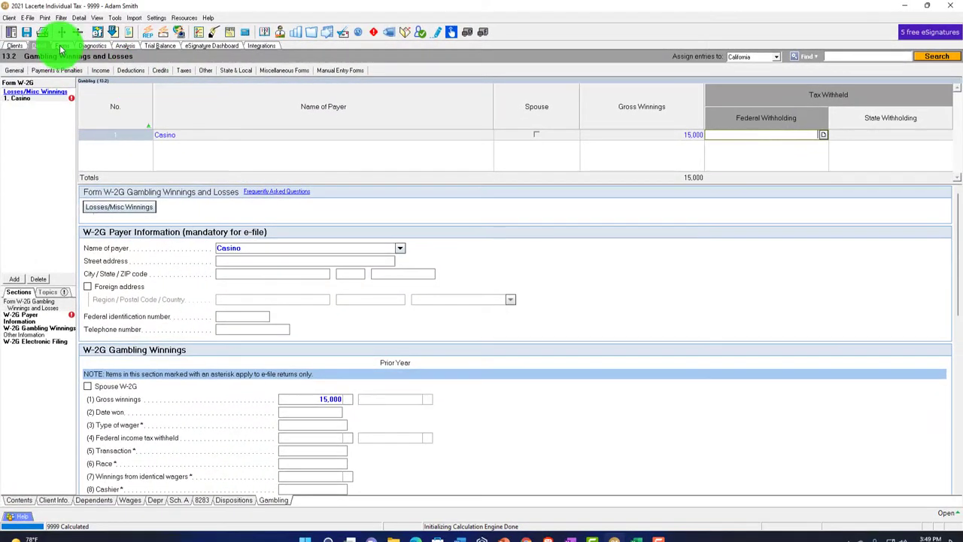
- Trace the gambling income and loss deduction through Schedule A, Schedule 1 line 8b and page 1 of Form 1040
left_click(61, 46)
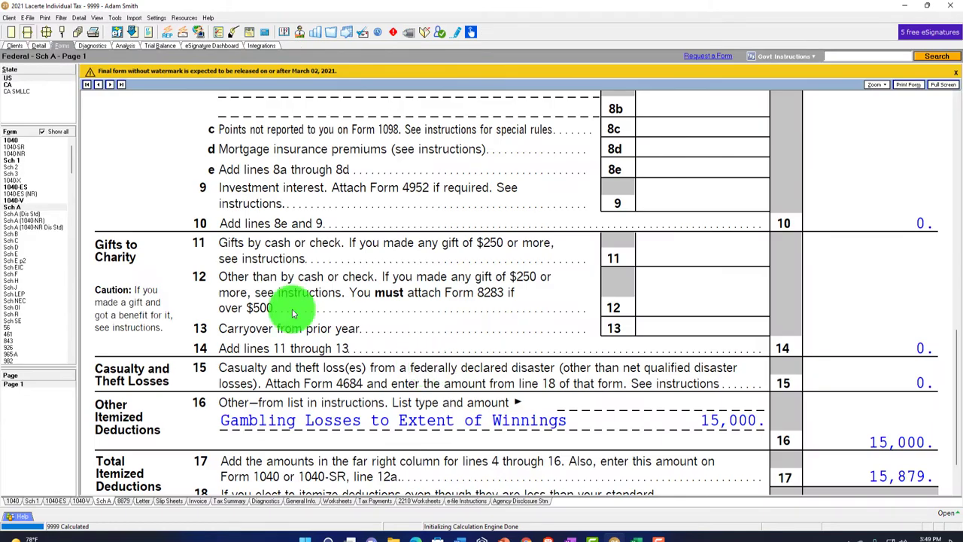
left_click(11, 160)
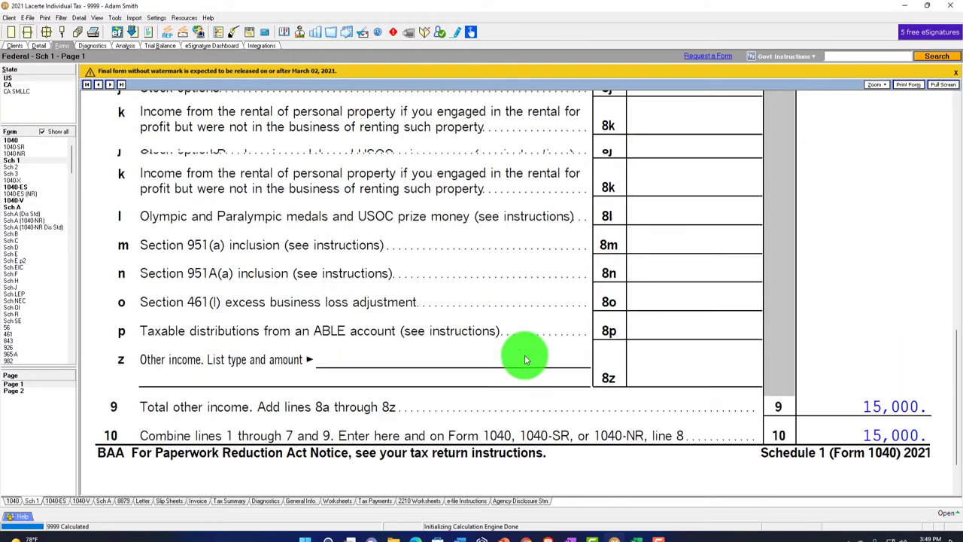
scroll(527, 348, "up", 5)
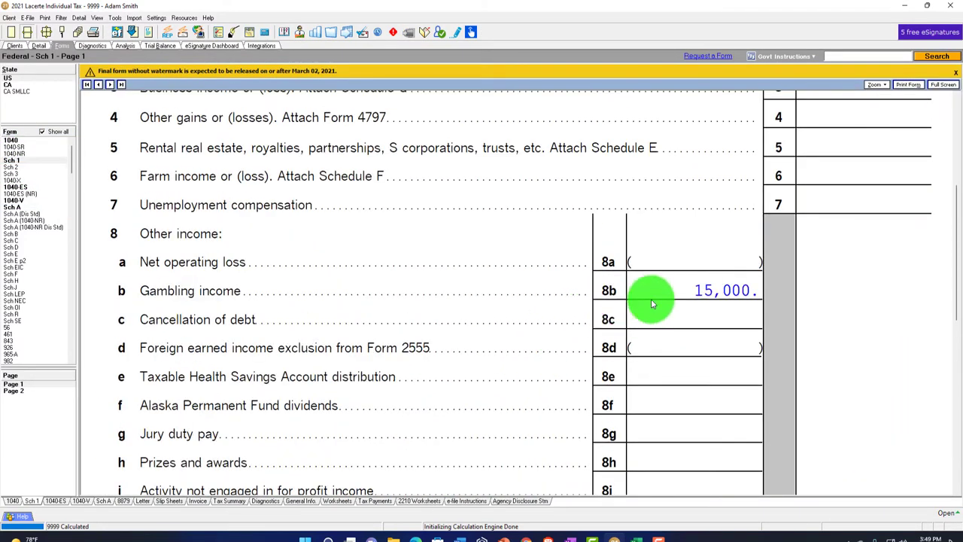
left_click(11, 140)
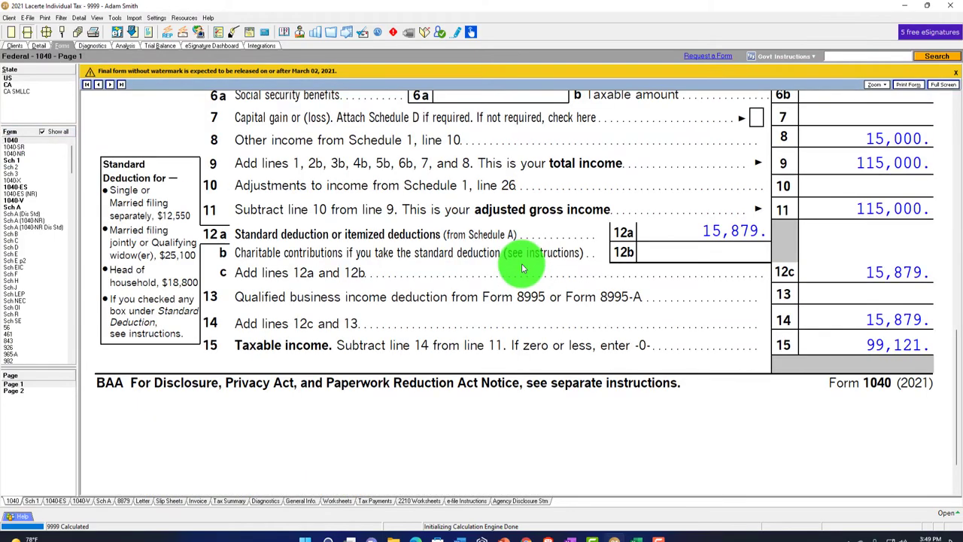
scroll(521, 267, "up", 2)
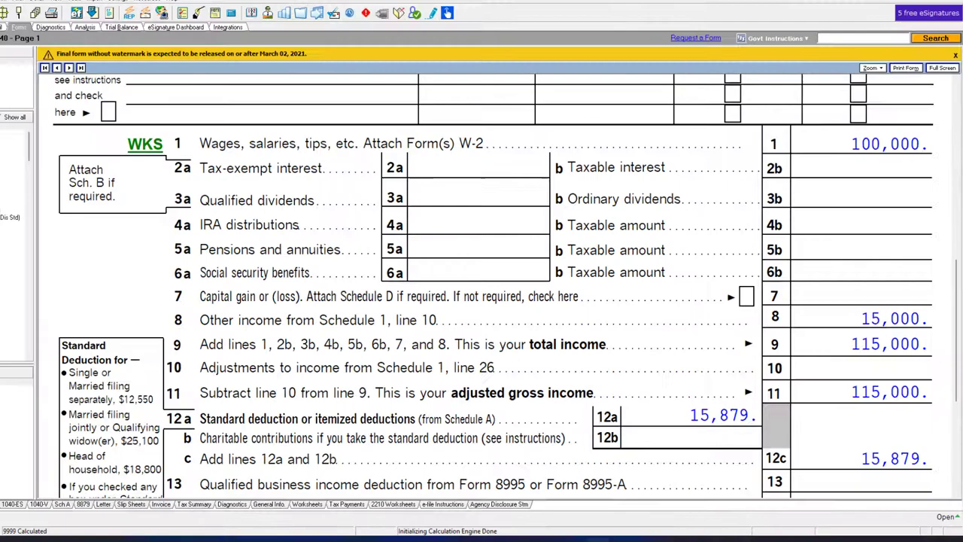
left_click(12, 207)
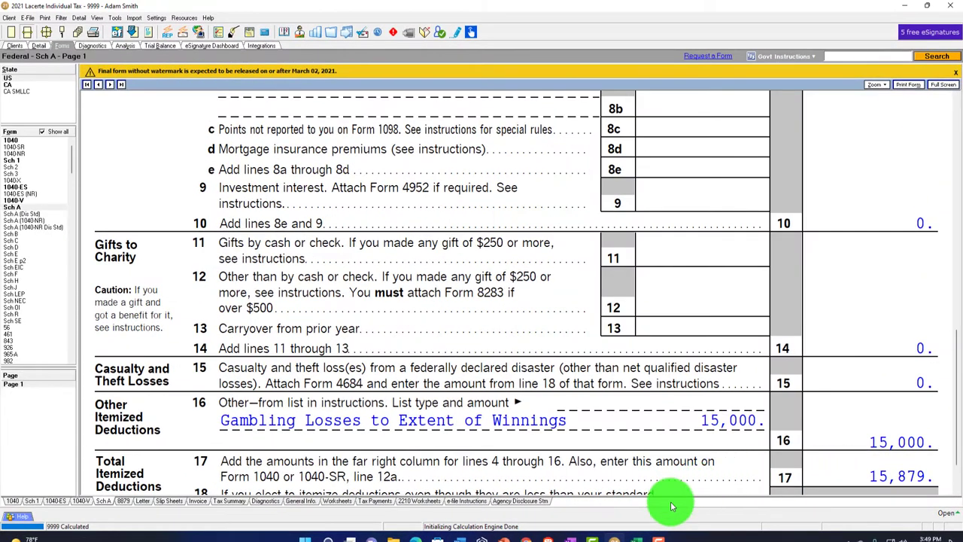
- Switch to the Excel tax worksheet, set the Schedule A federally declared disaster amount in B42 to 0, and return to the Tax Formula sheet
left_click(636, 534)
left_click(363, 351)
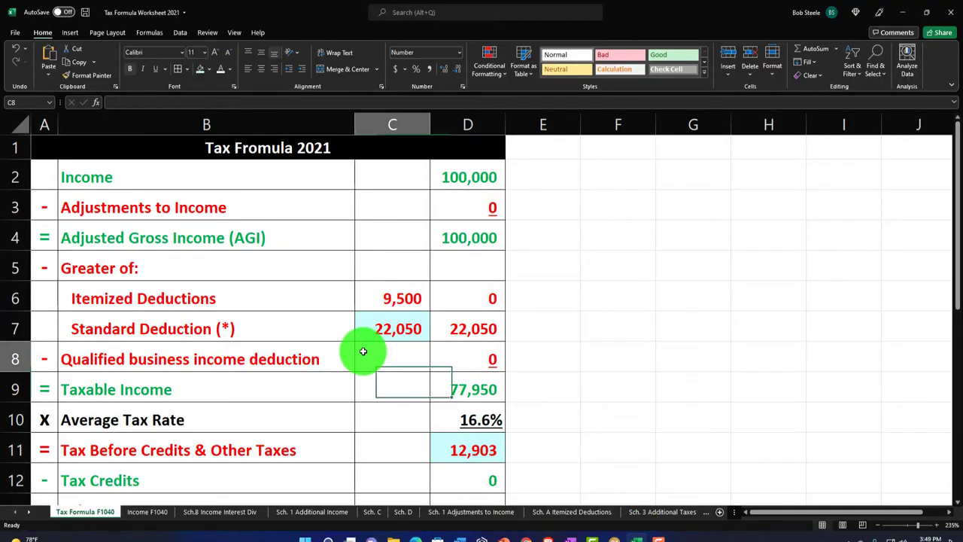
left_click(549, 511)
scroll(279, 370, "up", 1)
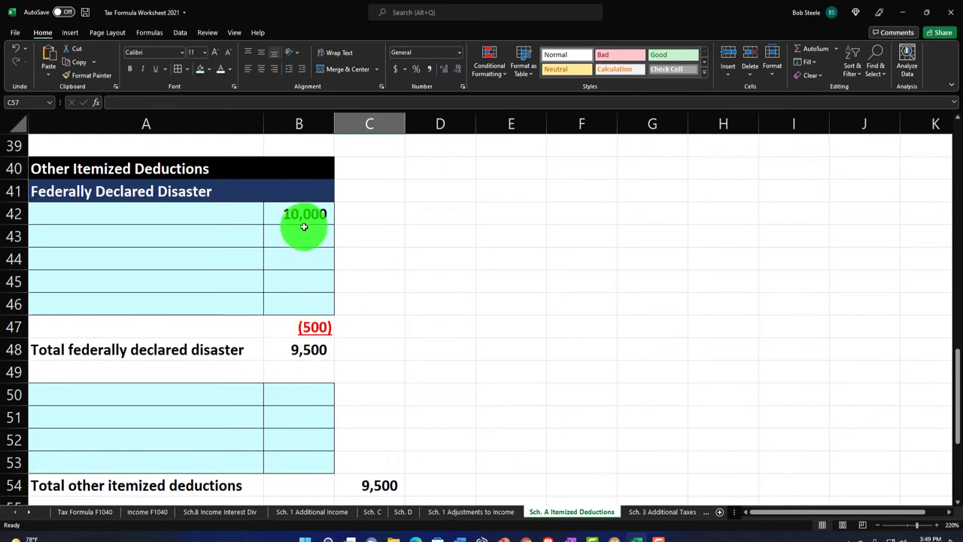
left_click(300, 222)
type("0")
key("Return")
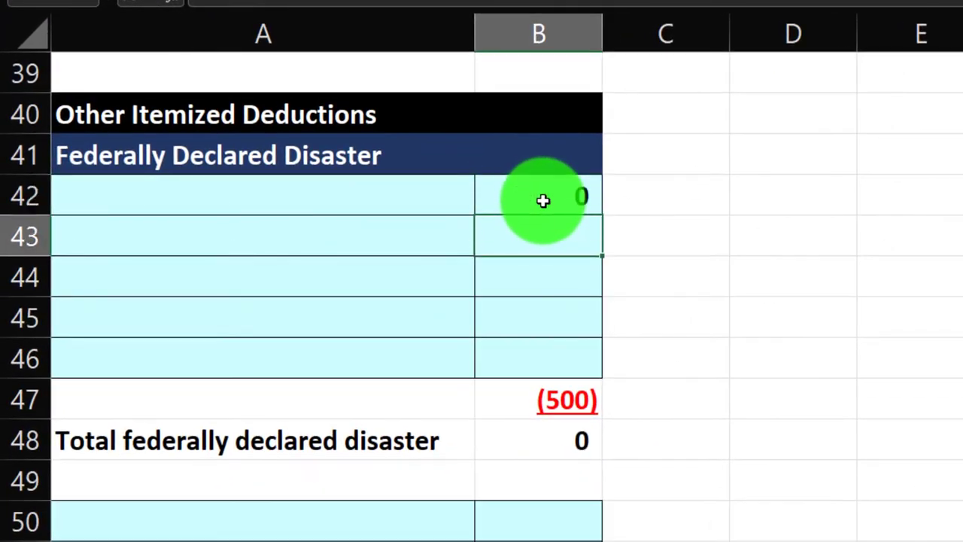
scroll(569, 425, "down", 1)
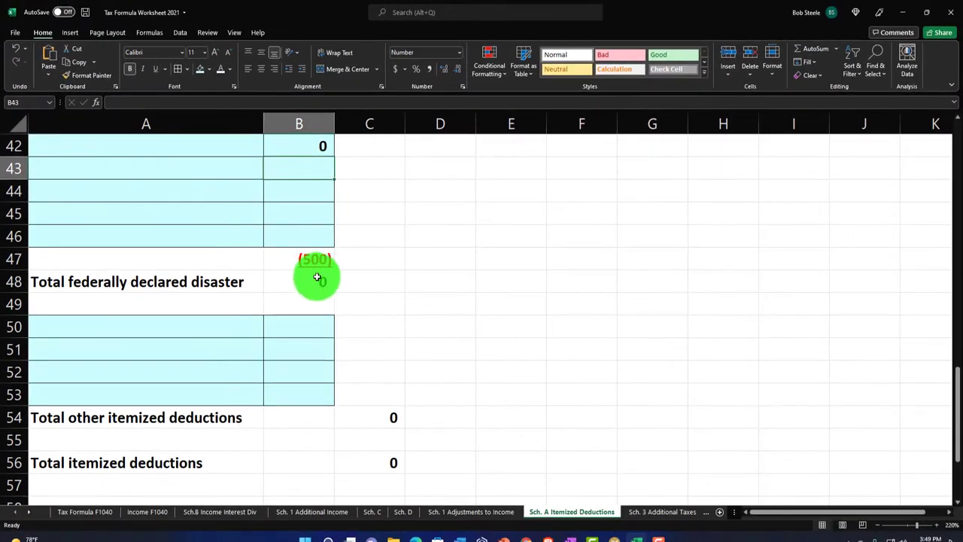
left_click(85, 513)
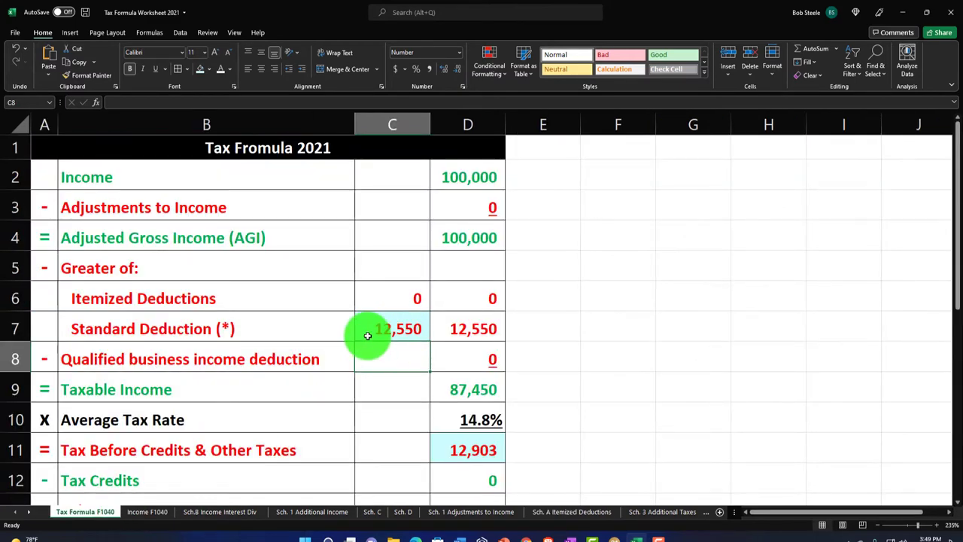
scroll(368, 335, "down", 1)
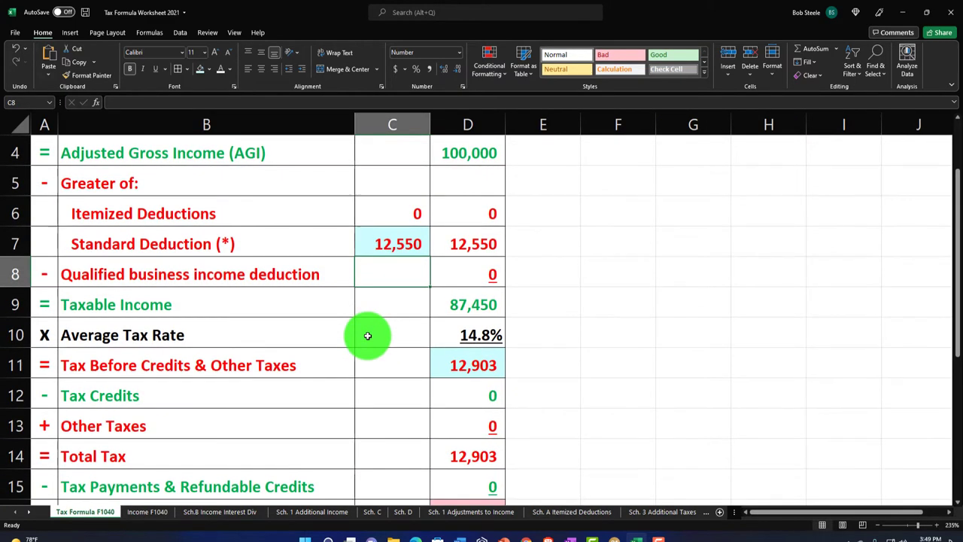
- On the Sch. A Itemized Deductions sheet, label cell A50 "Gamboling losses"
scroll(368, 335, "up", 1)
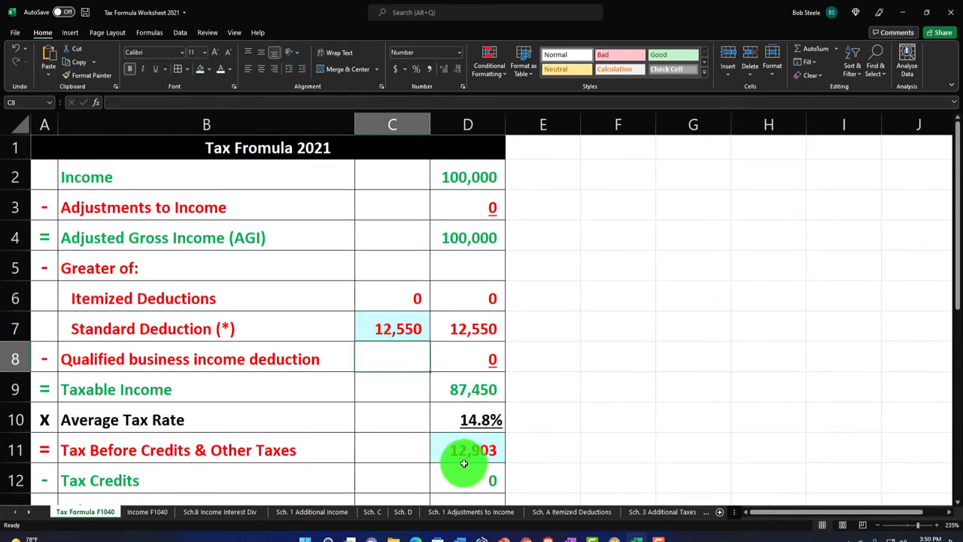
left_click(543, 511)
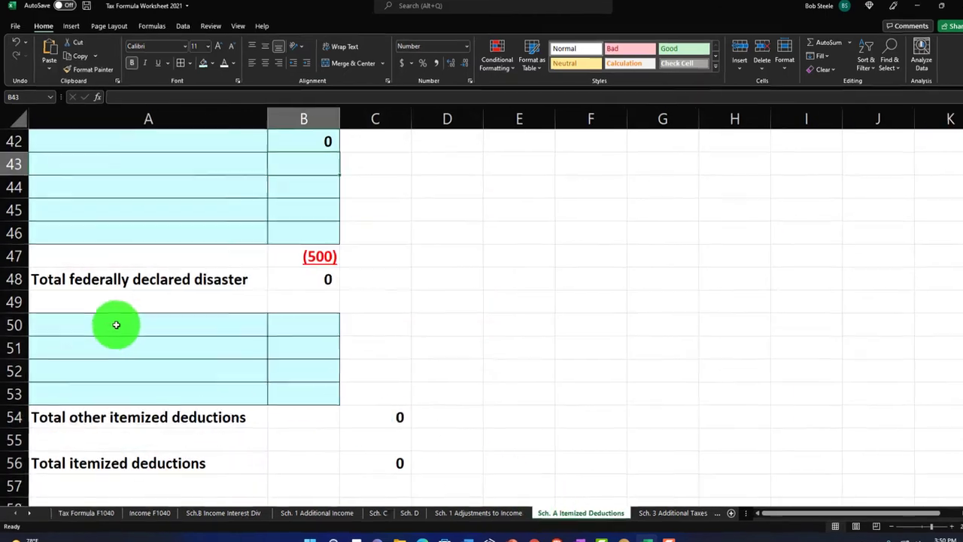
left_click(116, 324)
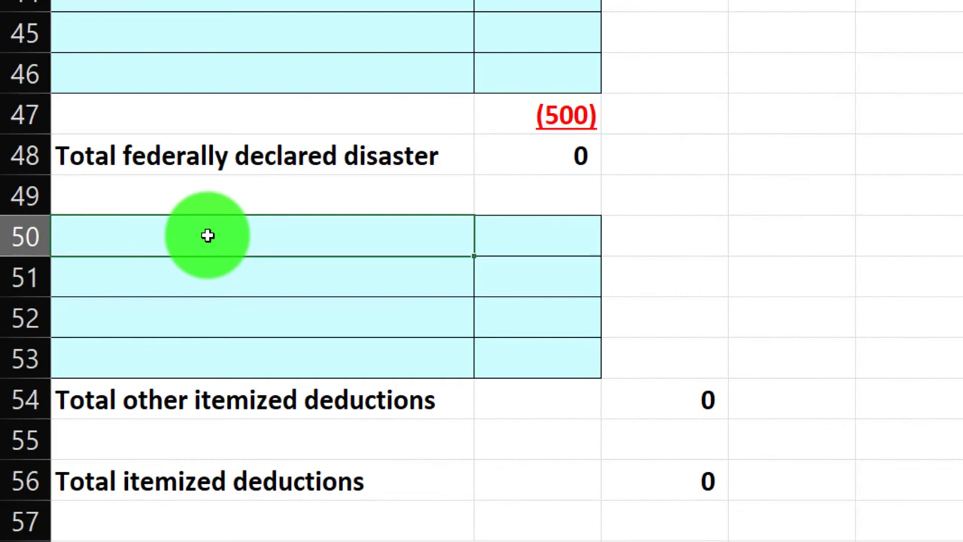
type("Gamboling losses")
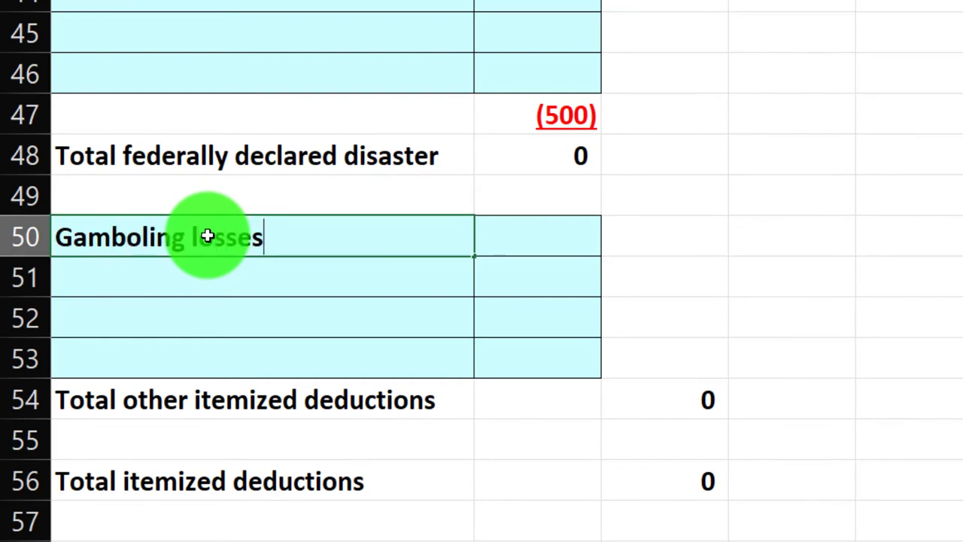
key("Tab")
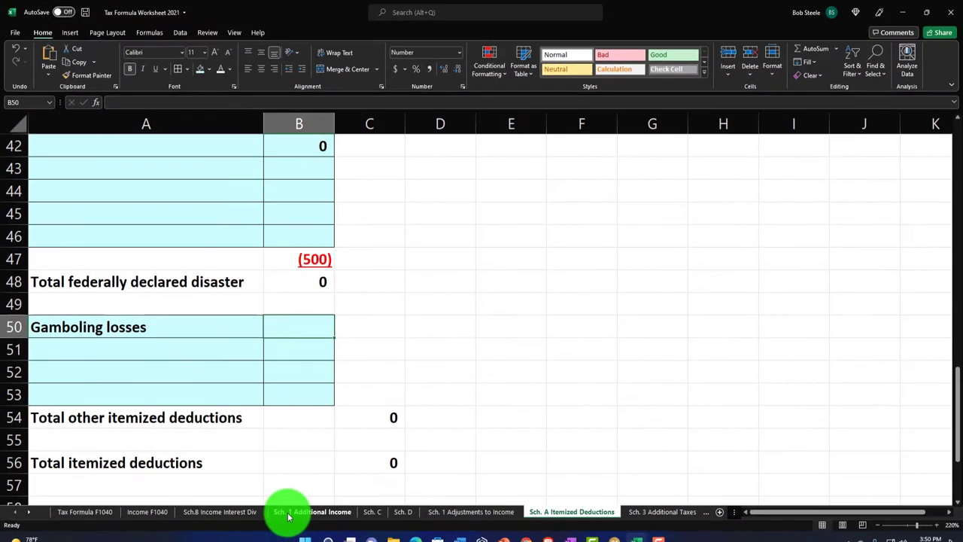
- On the Sch. 1 Additional Income sheet, set the gambling winnings in C6 to 15,000
left_click(288, 513)
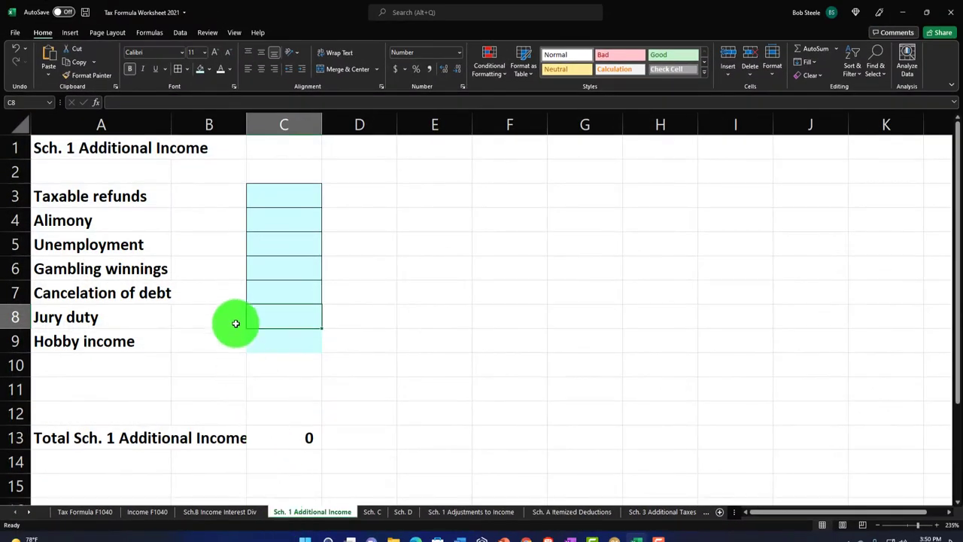
left_click(266, 269)
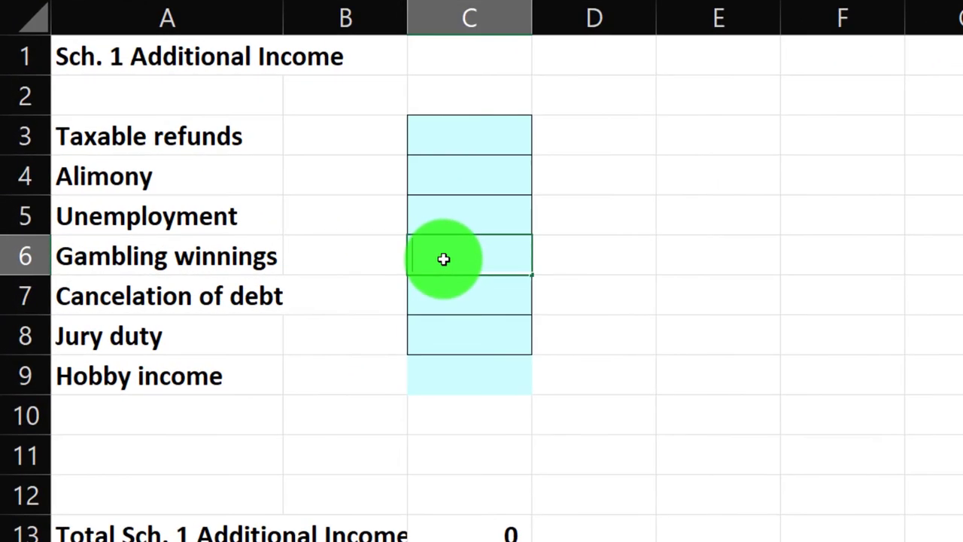
type("15000")
key("Return")
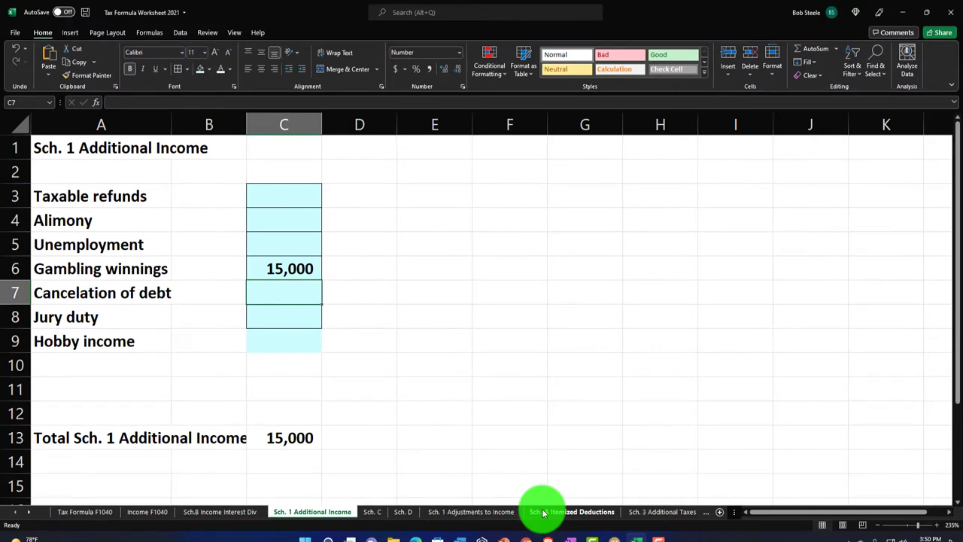
- Return to the Sch. A Itemized Deductions sheet and set the gambling losses in B50 to 20,000
left_click(545, 511)
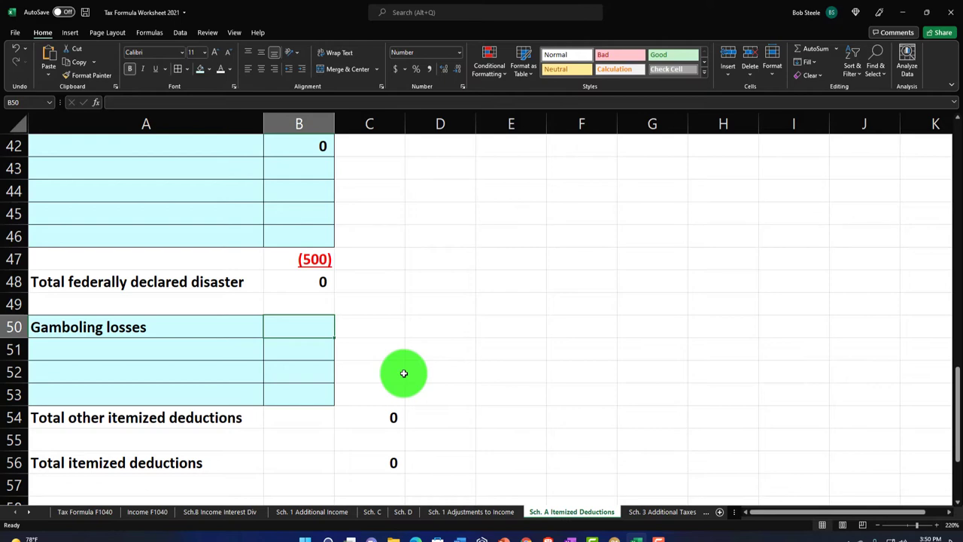
type("20000")
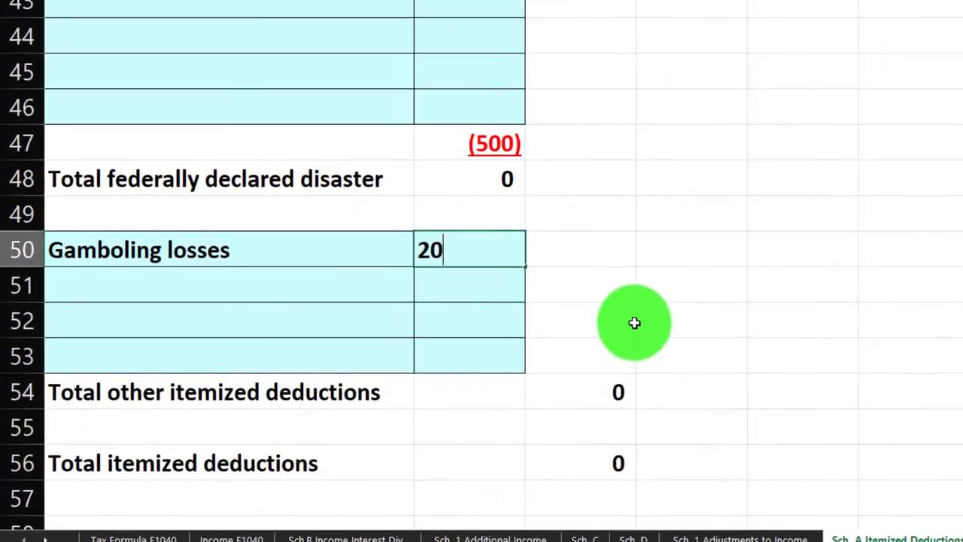
key("Return")
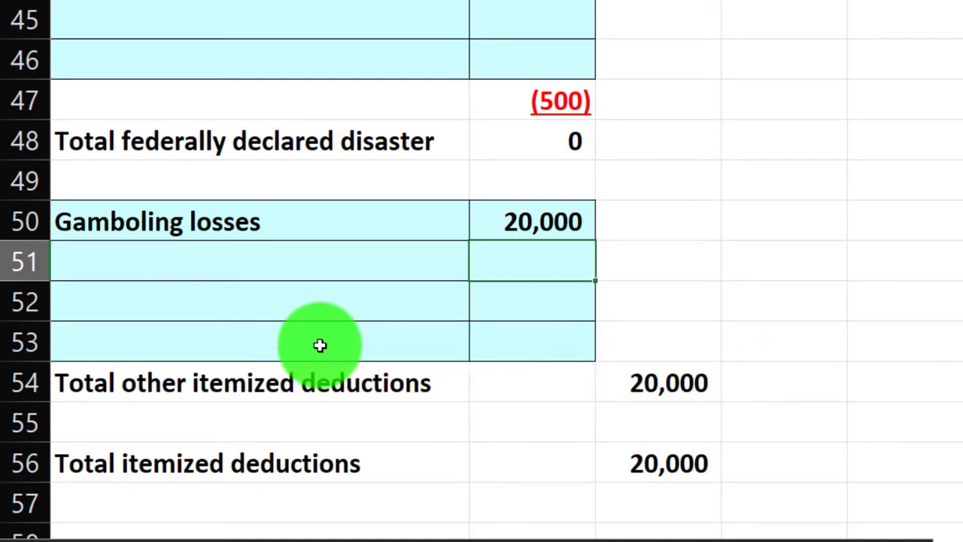
- Insert a new row 51 below the gambling losses and remove the fill color from A51:B51
left_click(30, 260)
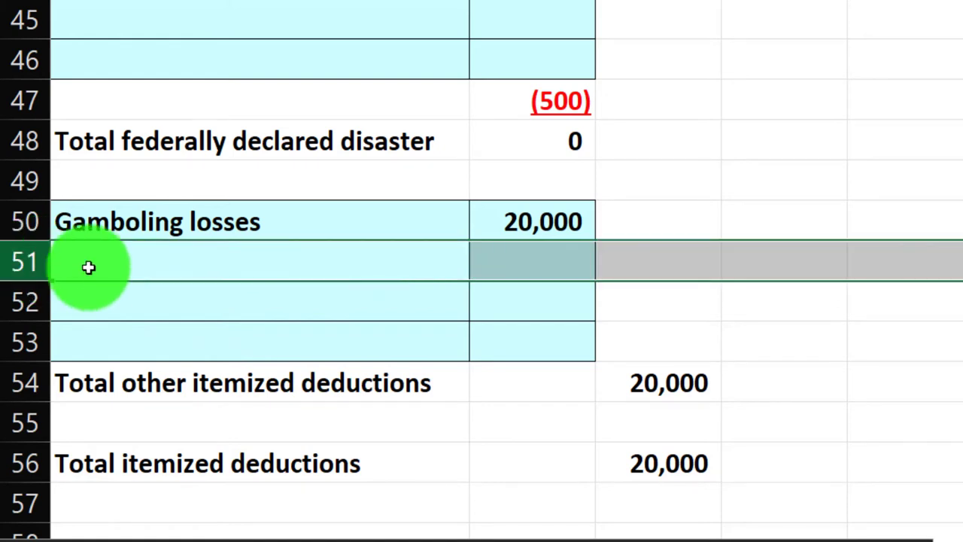
right_click(94, 266)
left_click(129, 102)
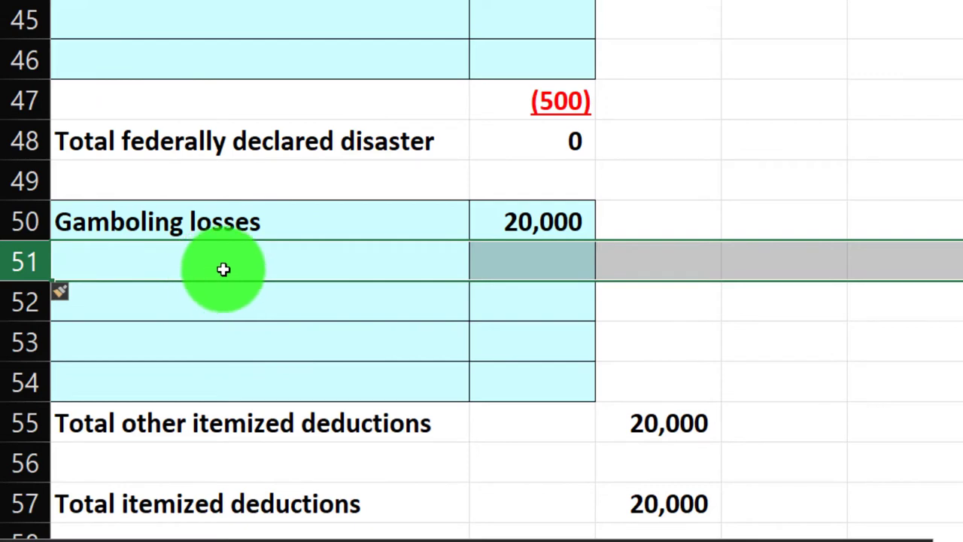
key("Right")
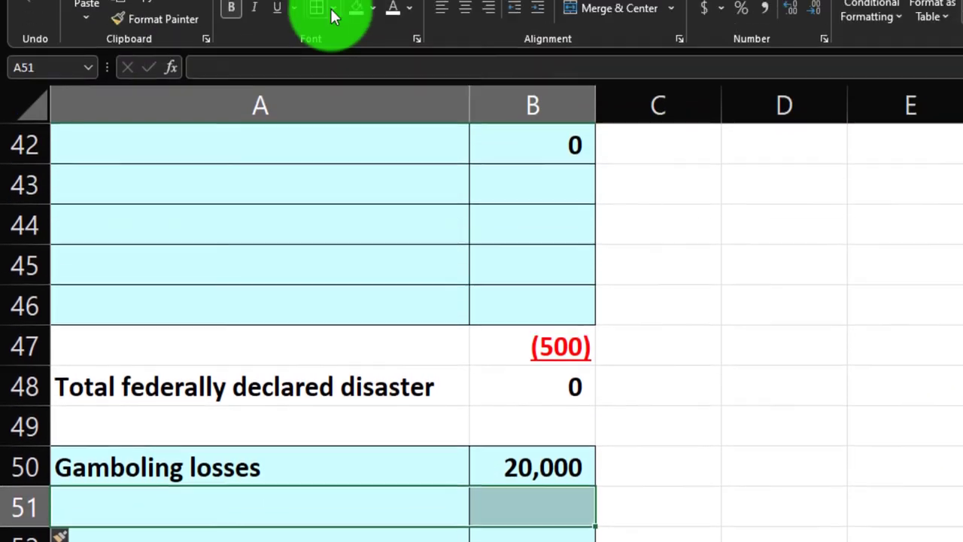
left_click(331, 48)
left_click(372, 48)
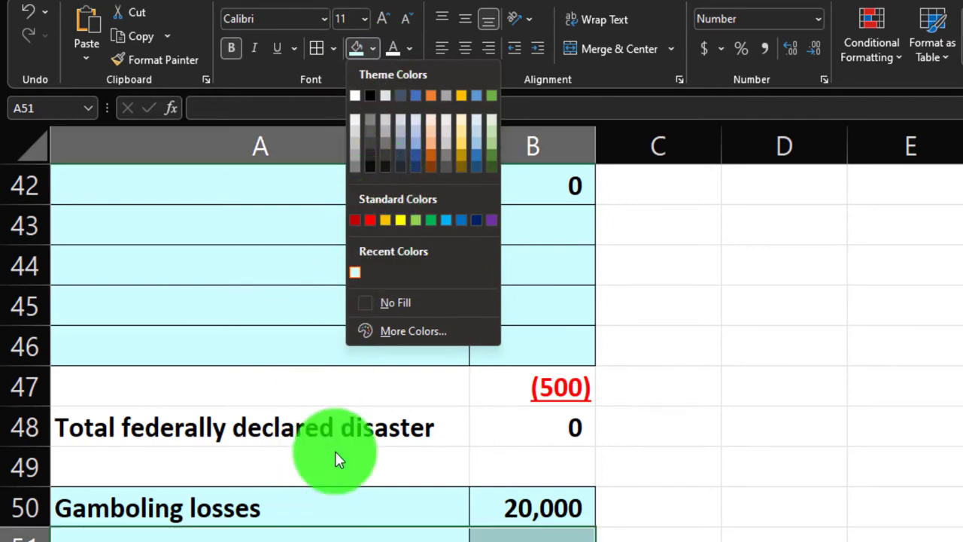
left_click(369, 302)
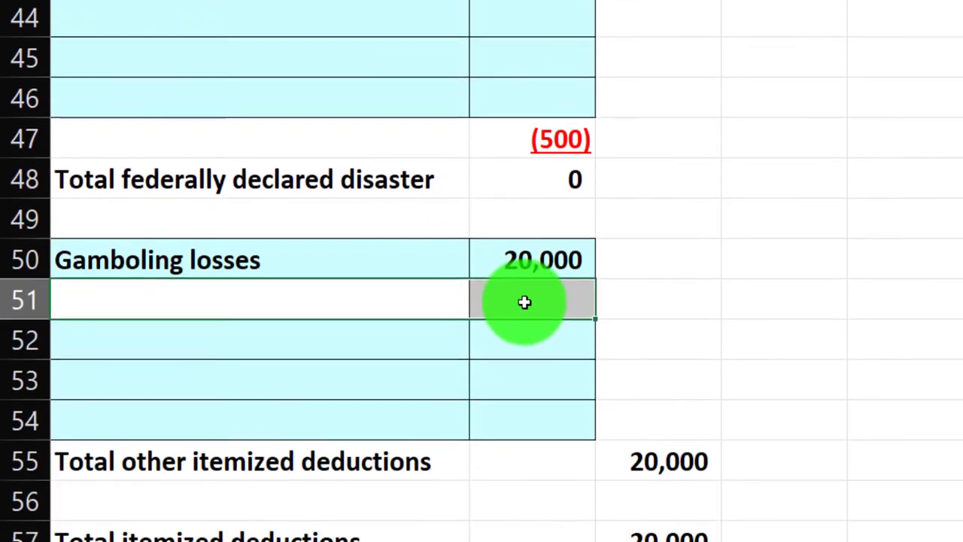
- Begin an IF formula in B51 that tests whether B50 is less than the gambling winnings in C6 of Sch. 1 Additional Income
left_click(526, 525)
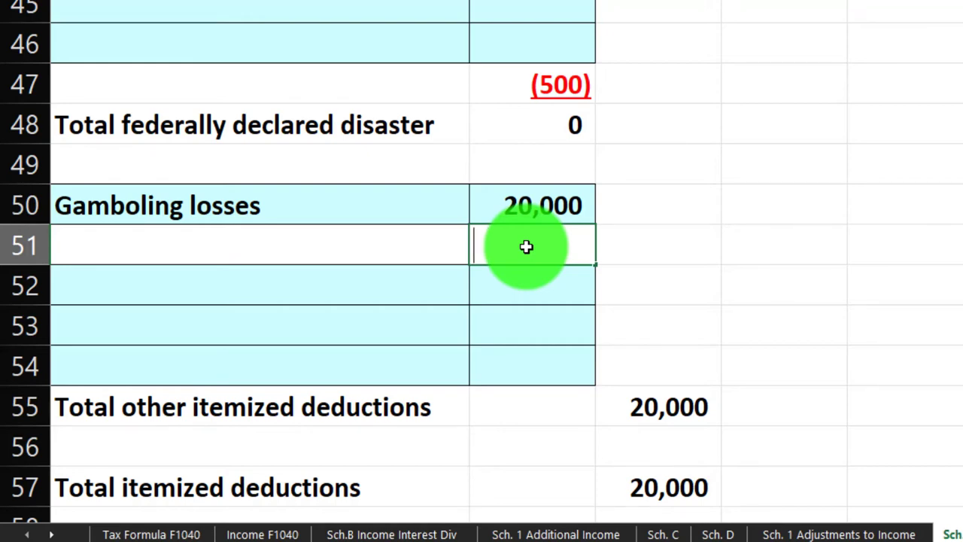
key("Return")
left_click(526, 247)
type("=if(")
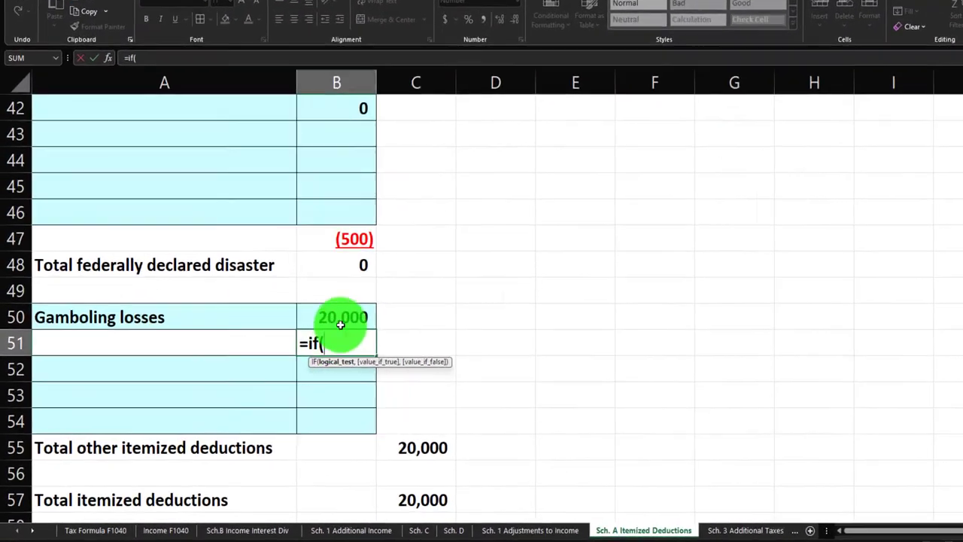
left_click(341, 318)
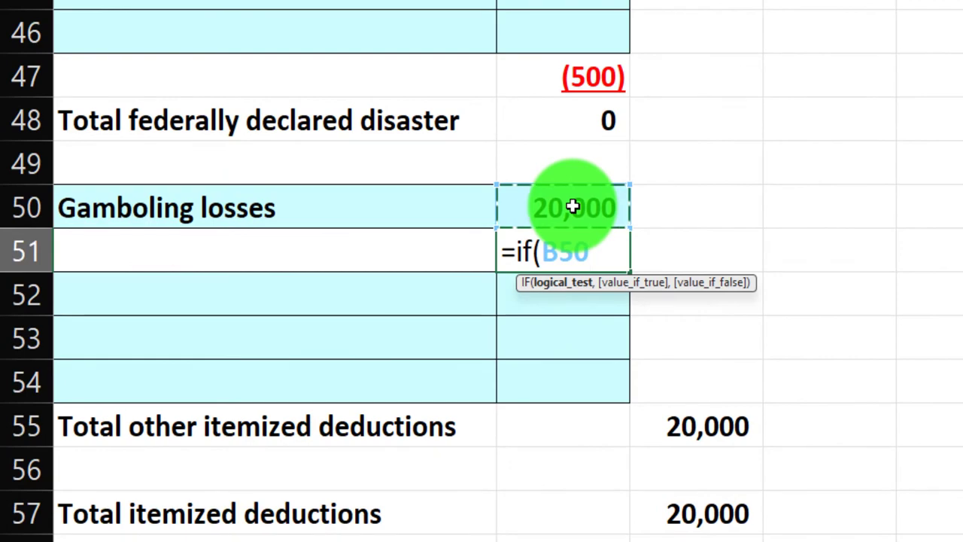
type("<")
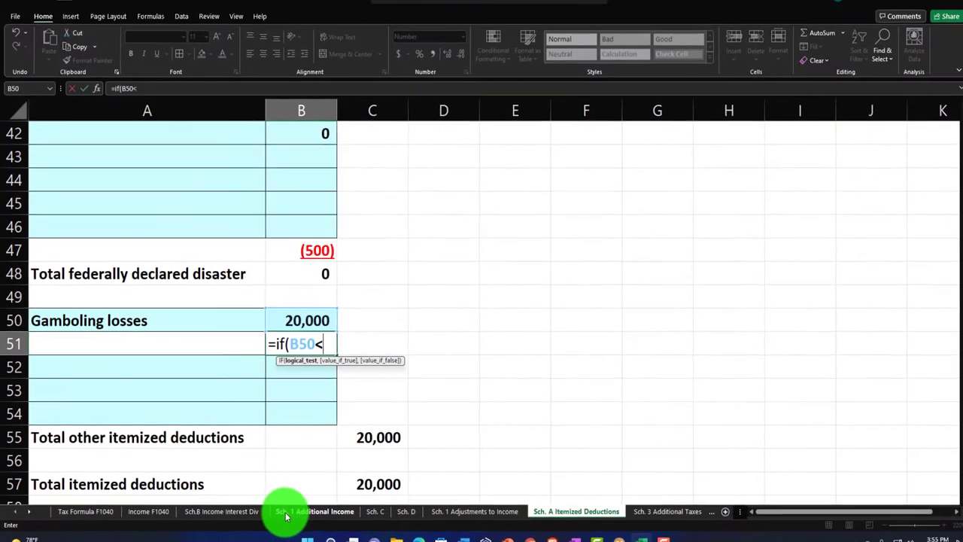
left_click(284, 513)
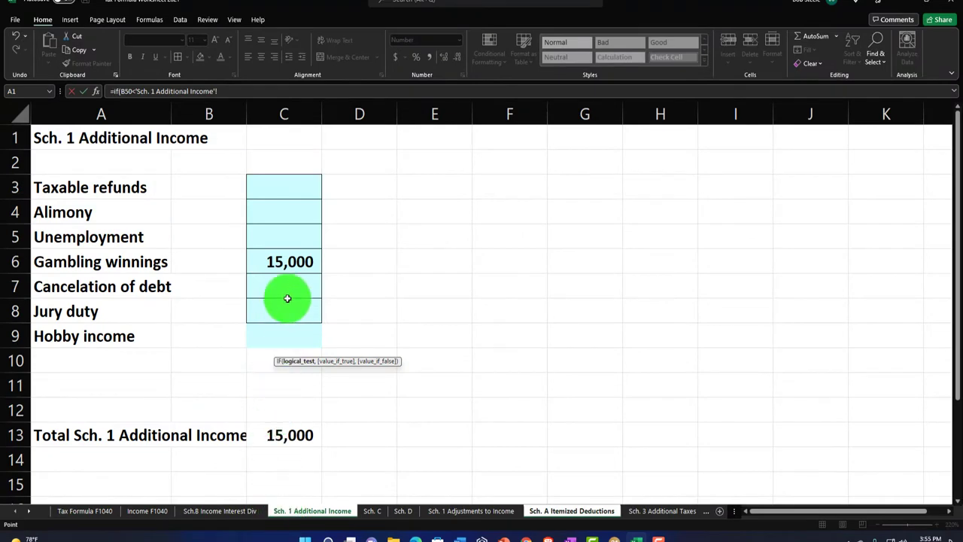
left_click(284, 259)
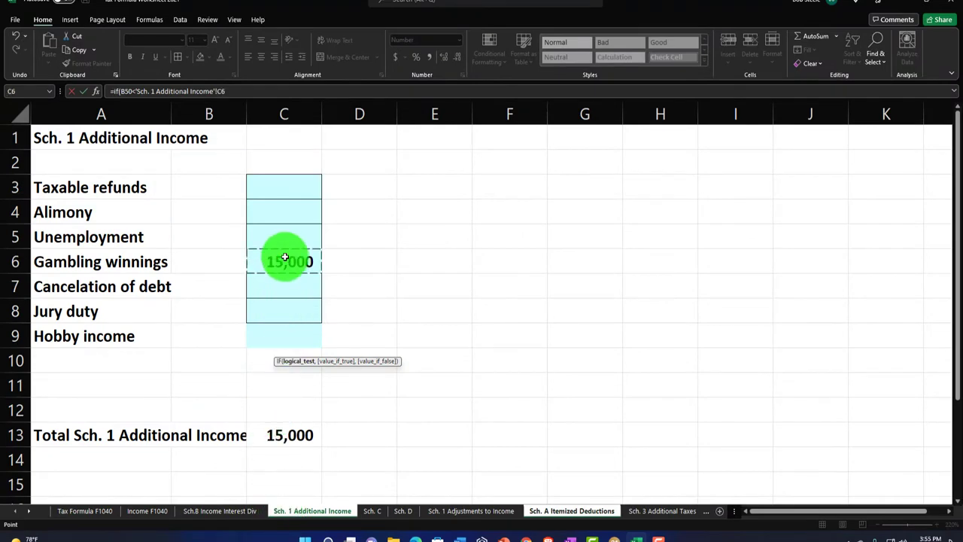
left_click(235, 92)
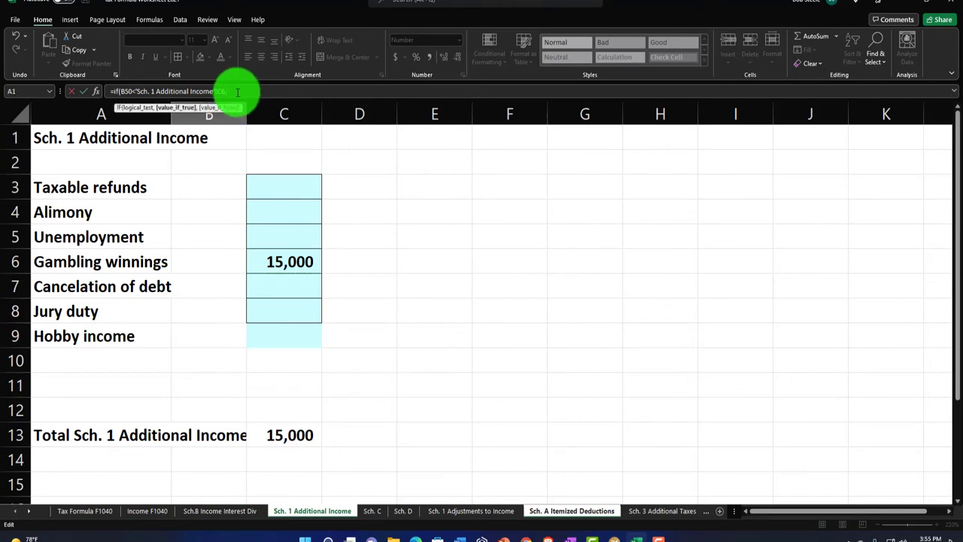
- Back on Sch. A, clear the stray sheet reference from the B51 formula and use the gambling losses in B50 as its value if true
left_click(558, 511)
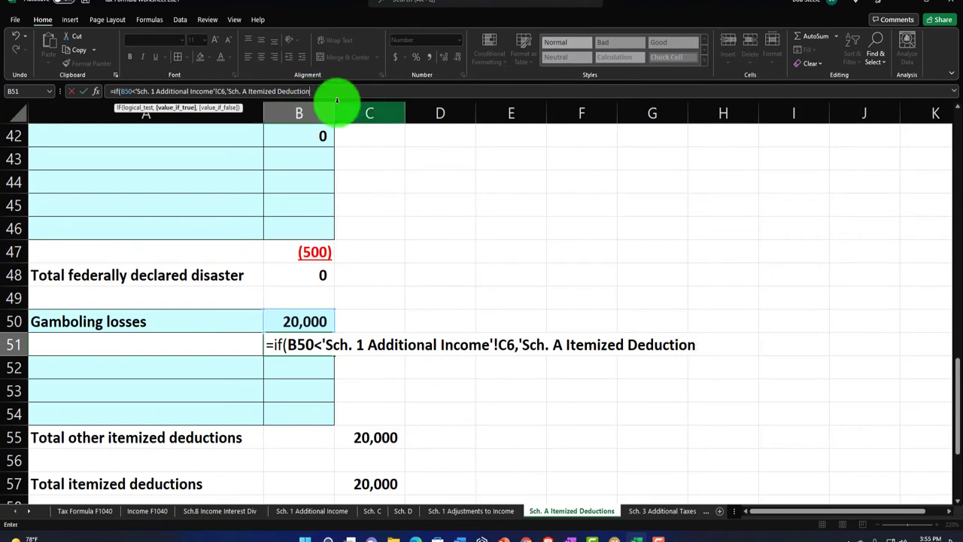
key("BackSpace")
key("BackSpace")
key("BackSpace")
key("BackSpace")
key("BackSpace")
key("BackSpace")
key("BackSpace")
key("BackSpace")
key("BackSpace")
key("BackSpace")
key("BackSpace")
key("BackSpace")
key("BackSpace")
key("BackSpace")
key("BackSpace")
key("BackSpace")
key("BackSpace")
key("BackSpace")
key("BackSpace")
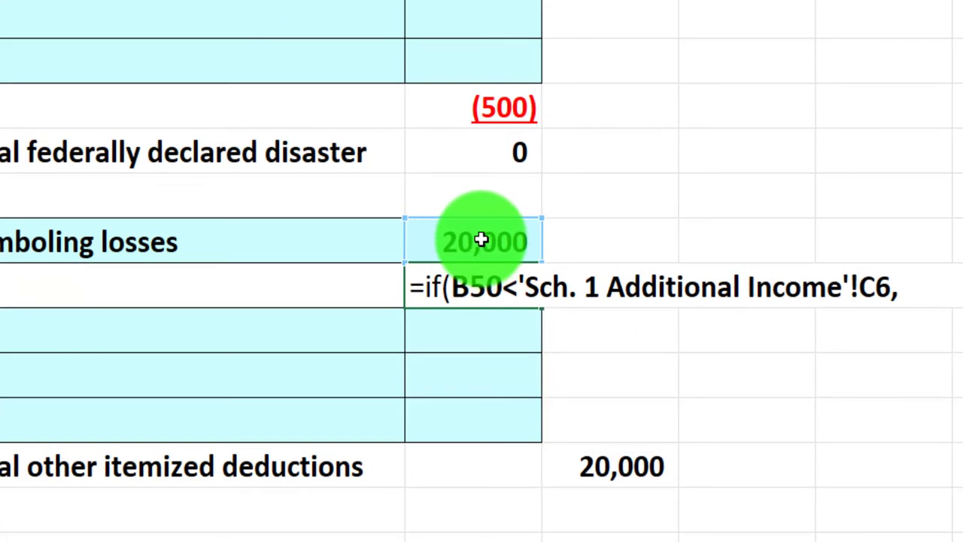
left_click(481, 239)
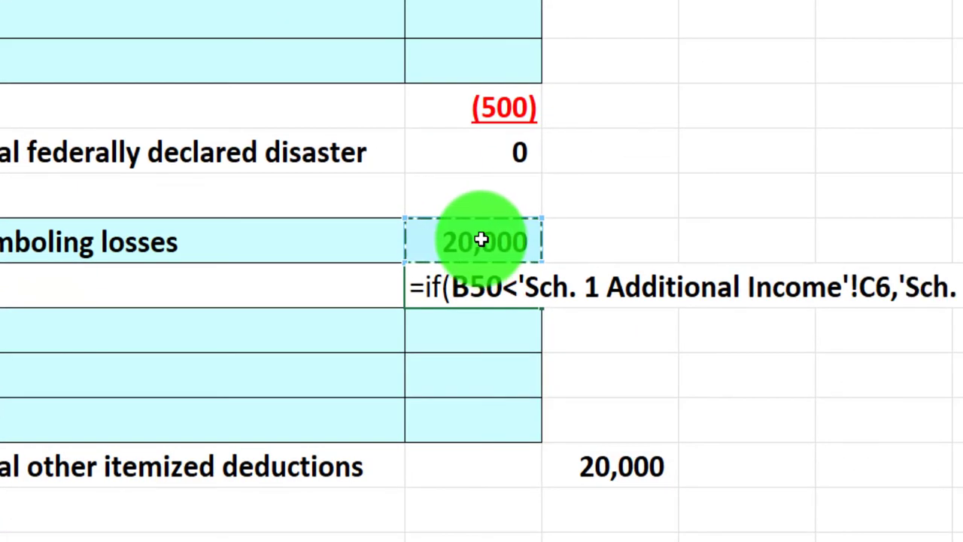
type(",")
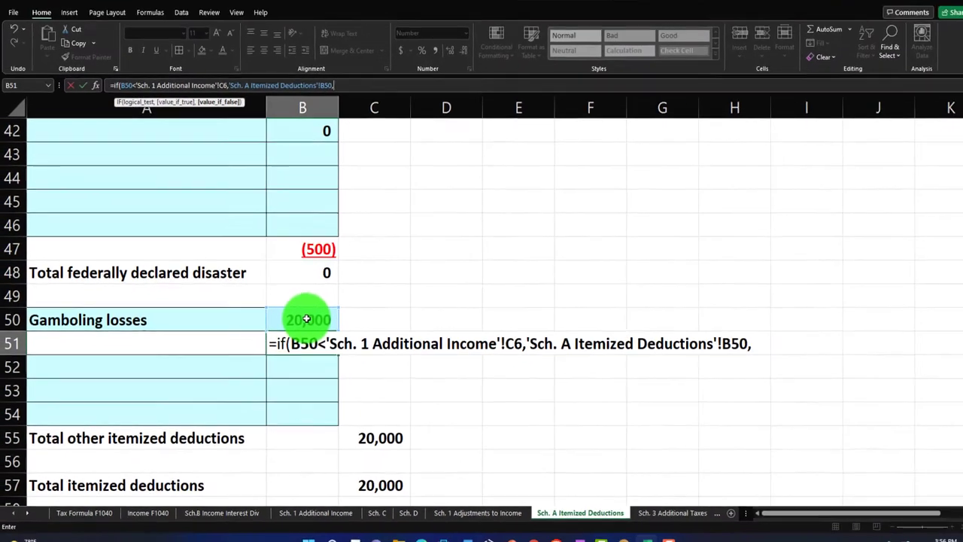
- Complete the B51 IF formula with C6 of Sch. 1 Additional Income as its value if false
left_click(318, 510)
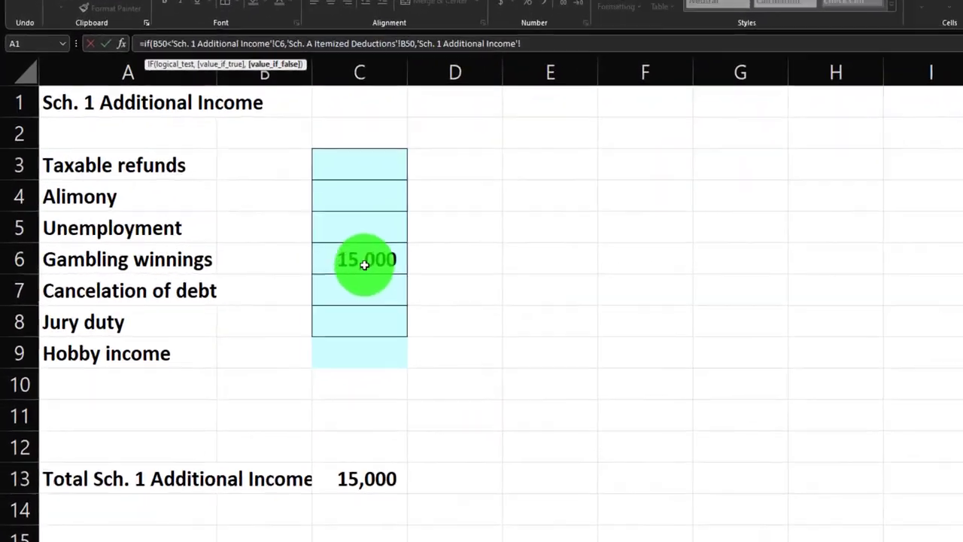
left_click(286, 261)
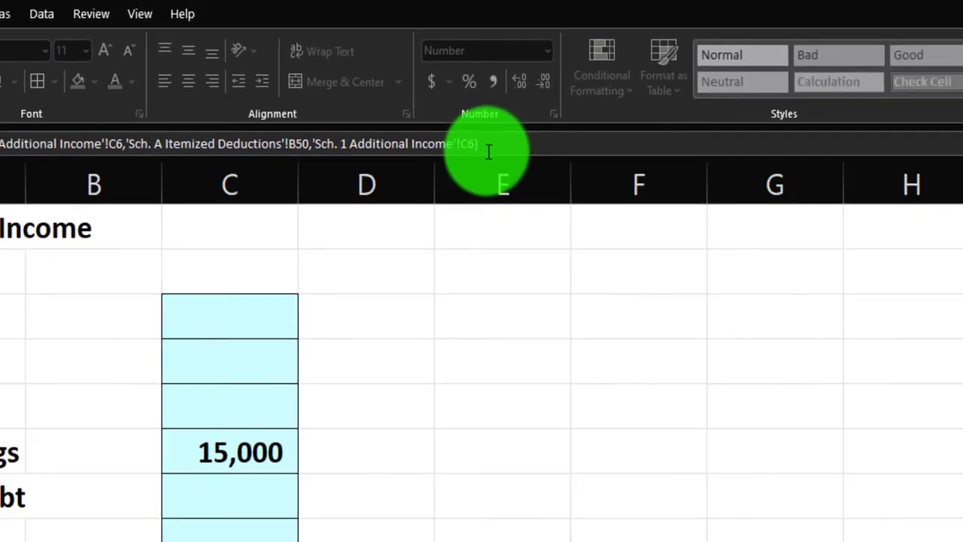
key("Return")
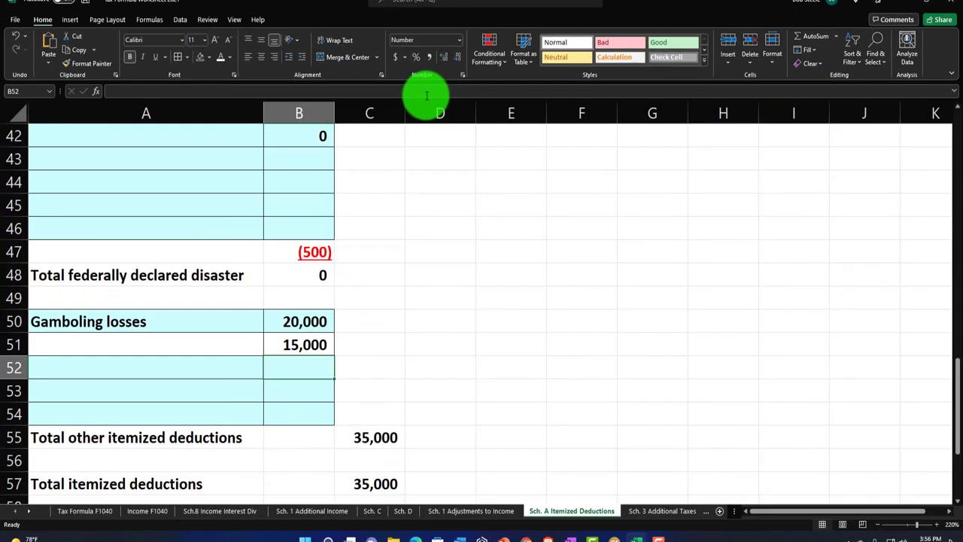
- Test the loss-limit formula by changing the gambling losses in B50 to 7,000 and back to 20,000
key("Up")
key("Up")
type("7000")
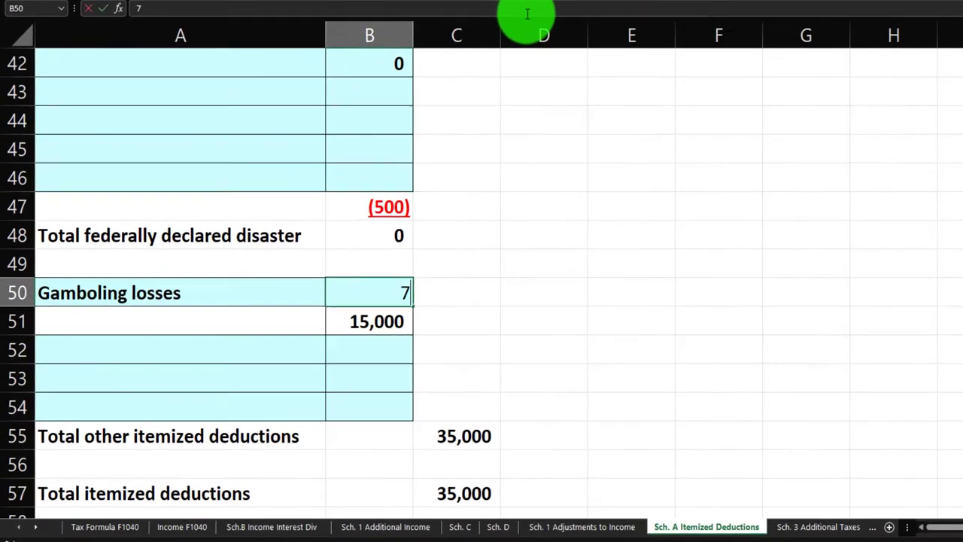
key("Return")
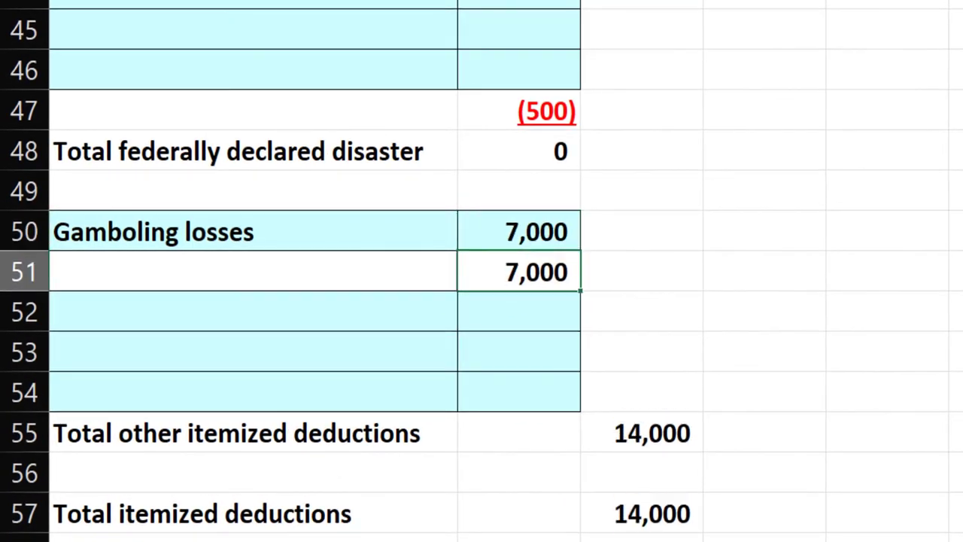
key("Up")
type("20")
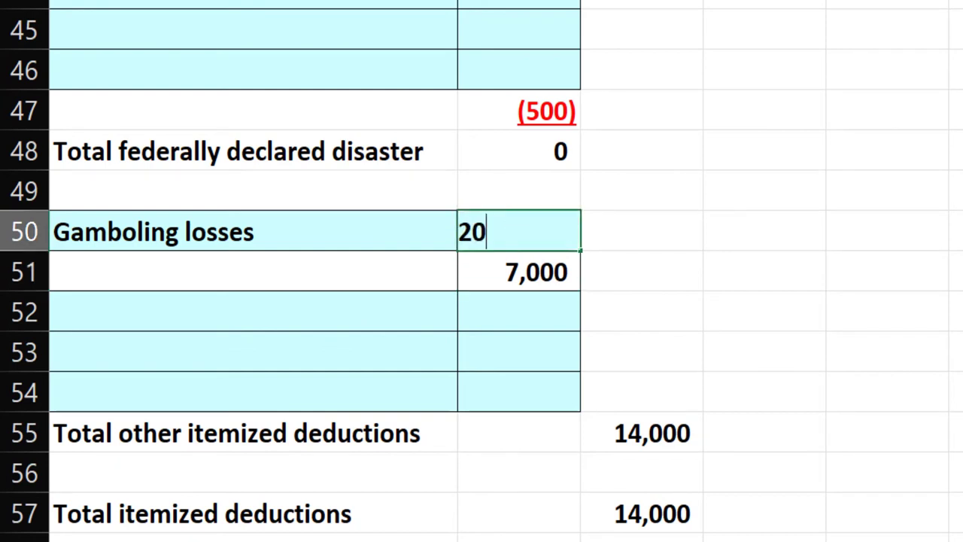
type(",000")
key("Return")
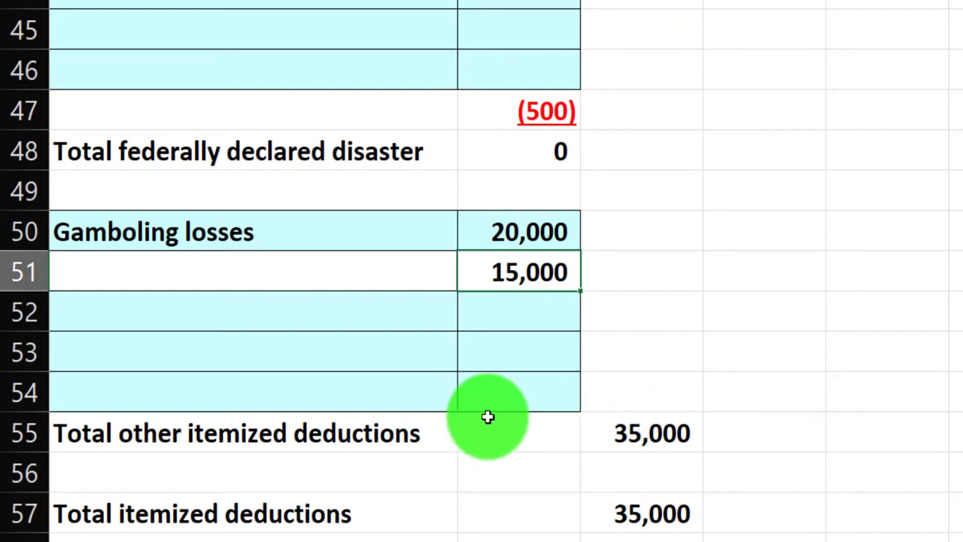
- Replace the Total other itemized deductions formula in C55 with a new one that starts with a reference to B48
double_click(663, 417)
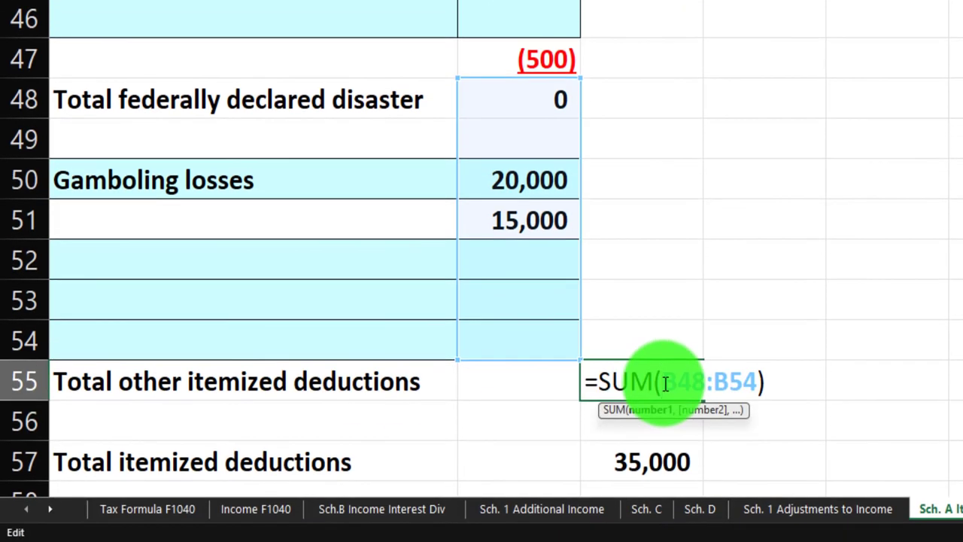
key("Return")
left_click(664, 417)
type("=")
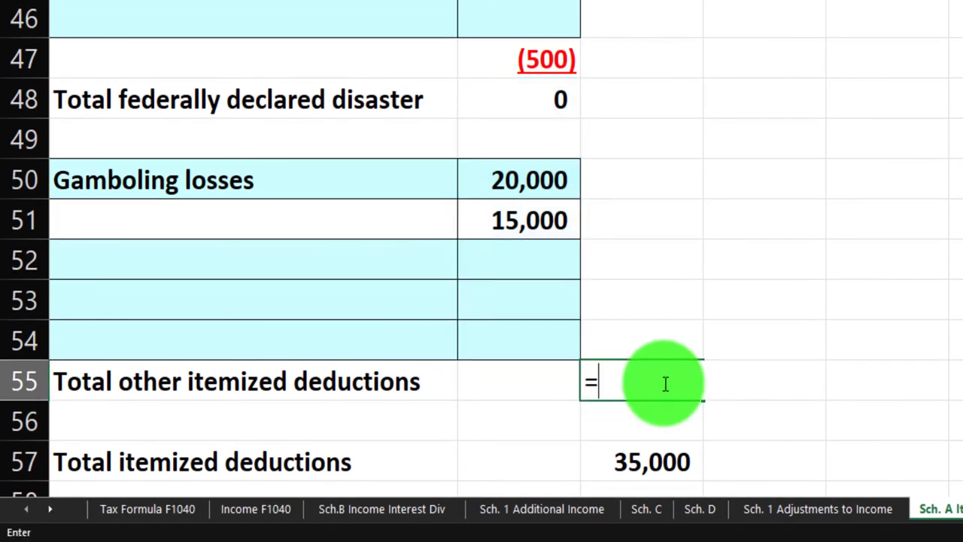
key("Up")
key("Up")
key("Up")
key("Up")
key("Up")
key("Up")
key("Up")
key("Left")
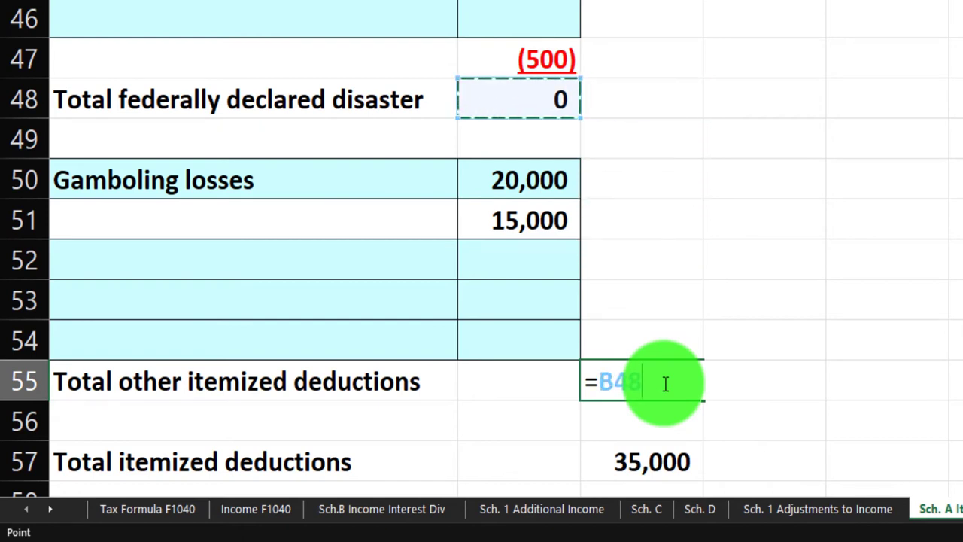
- Complete the C55 formula by adding the sum of B51:B54, accepting the proposed closing-parenthesis correction
type("+sum(")
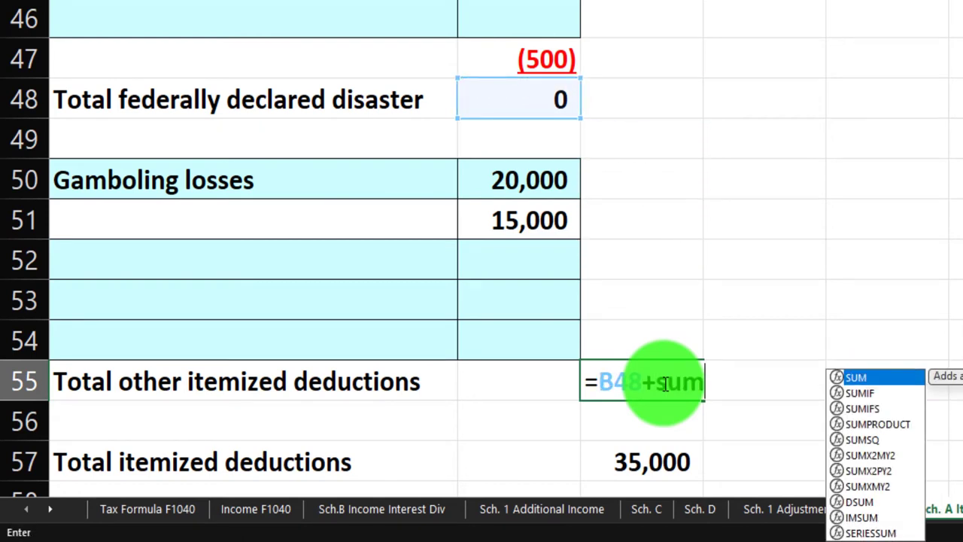
key("Left")
key("Up")
key("shift+Up")
key("shift+Up")
key("shift+Up")
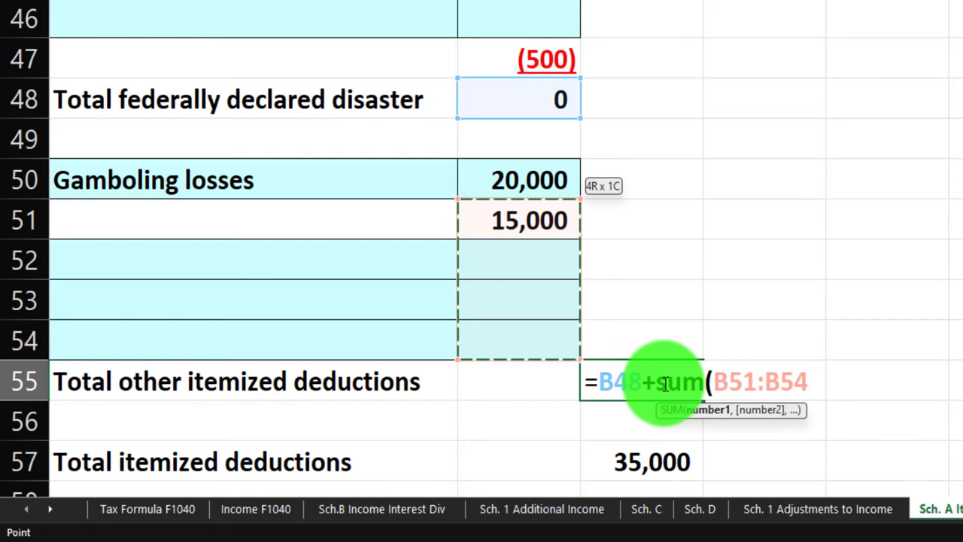
key("Return")
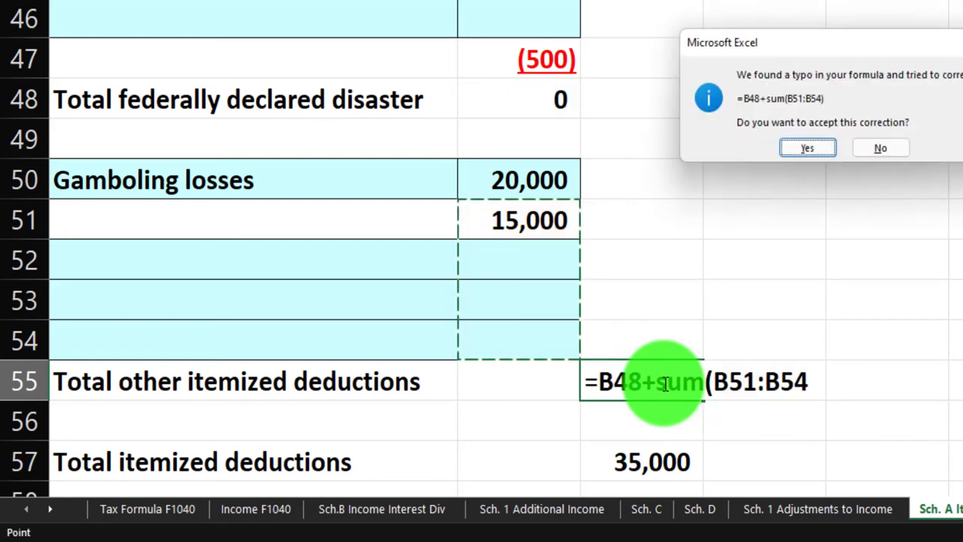
key("Return")
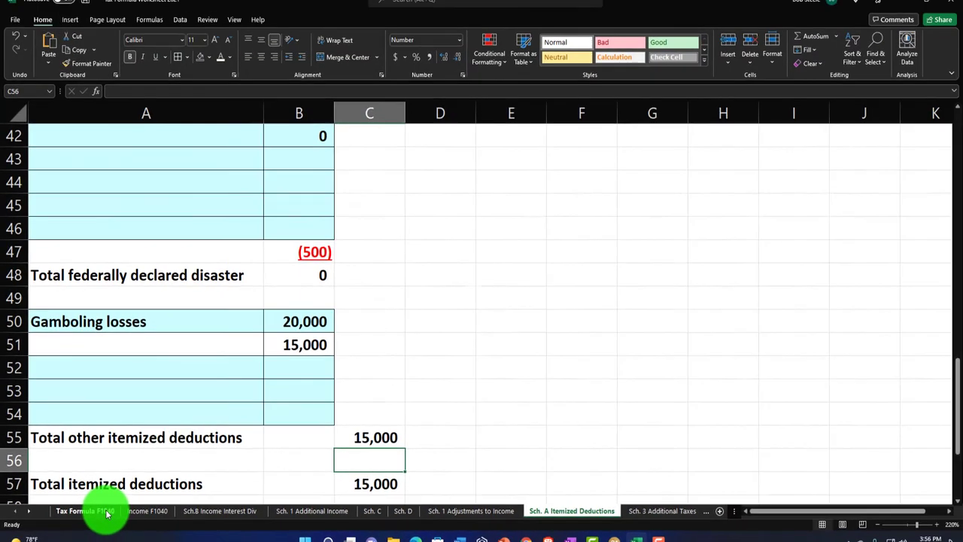
- Check the itemized deductions in C6 of Tax Formula F1040, then switch to Lacerte and examine the state and local taxes on Schedule A
left_click(83, 511)
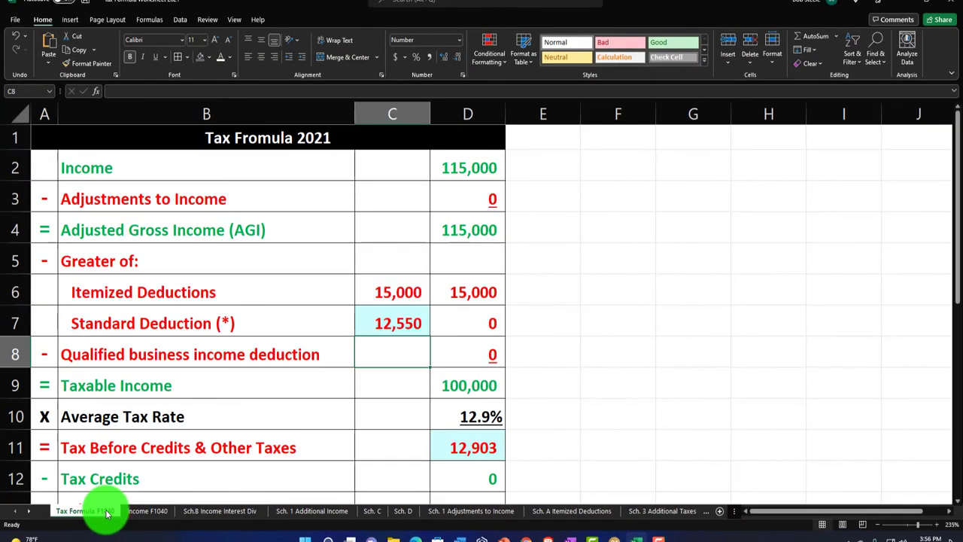
left_click(382, 295)
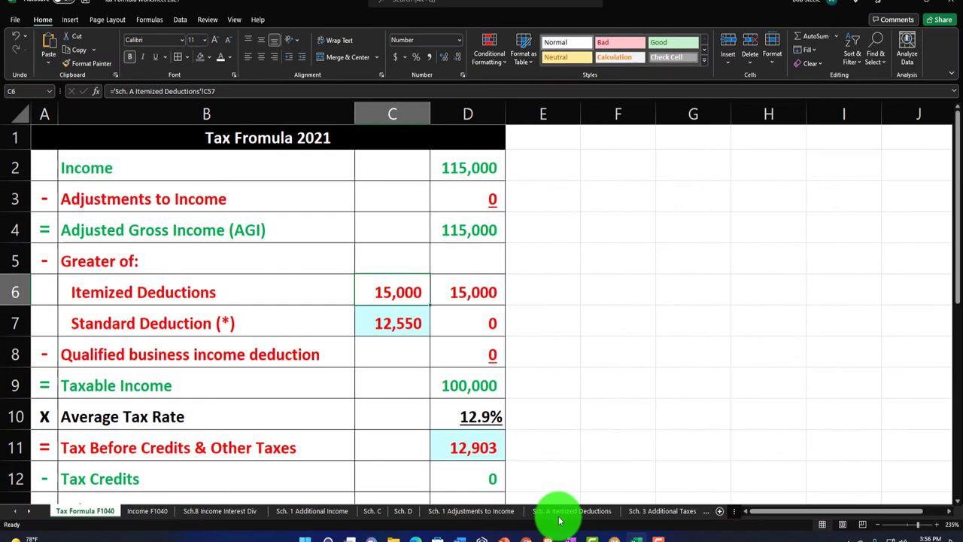
left_click(557, 511)
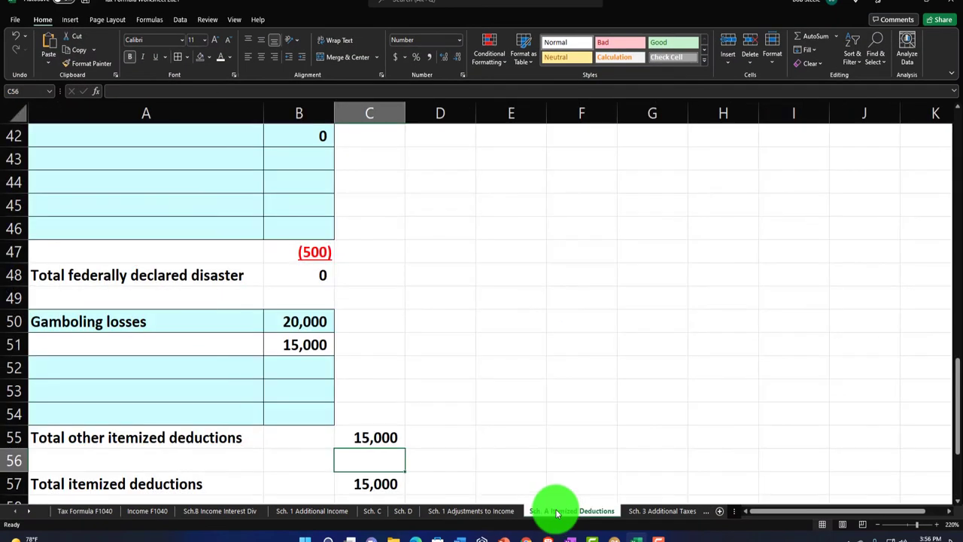
left_click(631, 537)
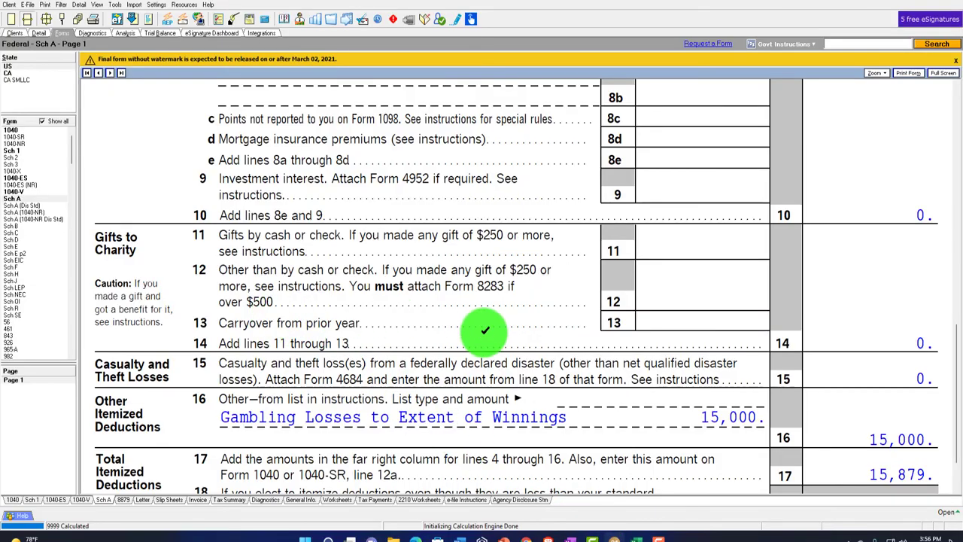
scroll(483, 332, "up", 6)
scroll(486, 338, "up", 2)
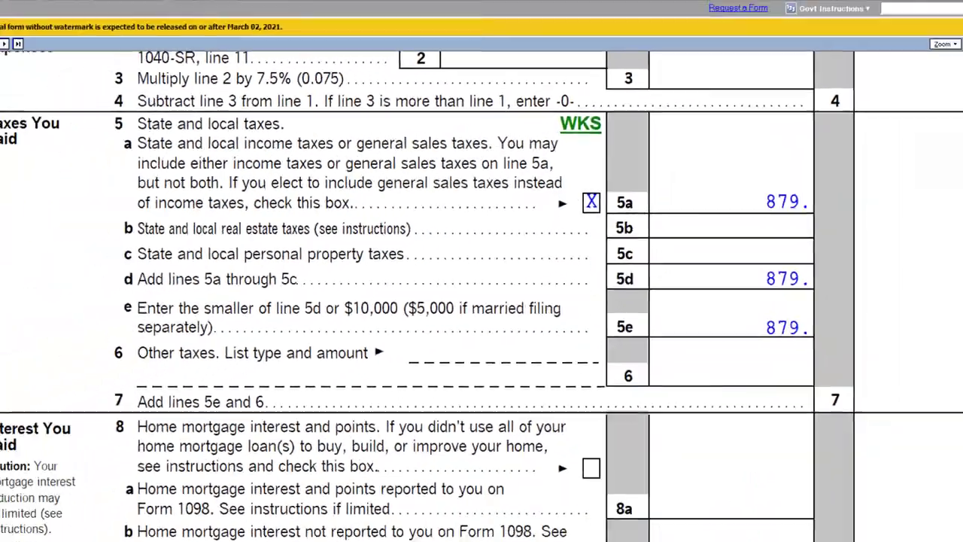
- Back in Excel, enter 879 as the state tax in B14 of Sch. A Itemized Deductions
left_click(632, 537)
left_click(202, 342)
scroll(203, 344, "up", 3)
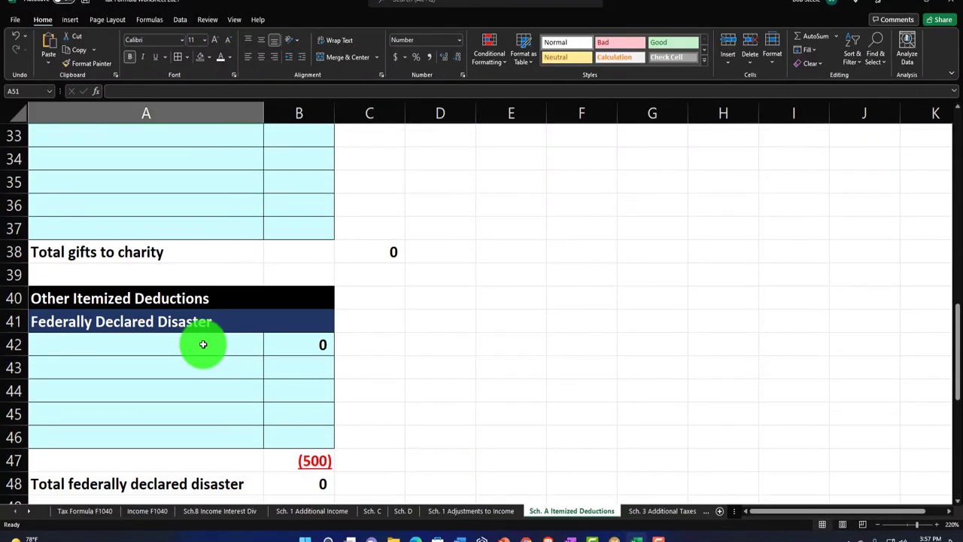
scroll(203, 343, "down", 2)
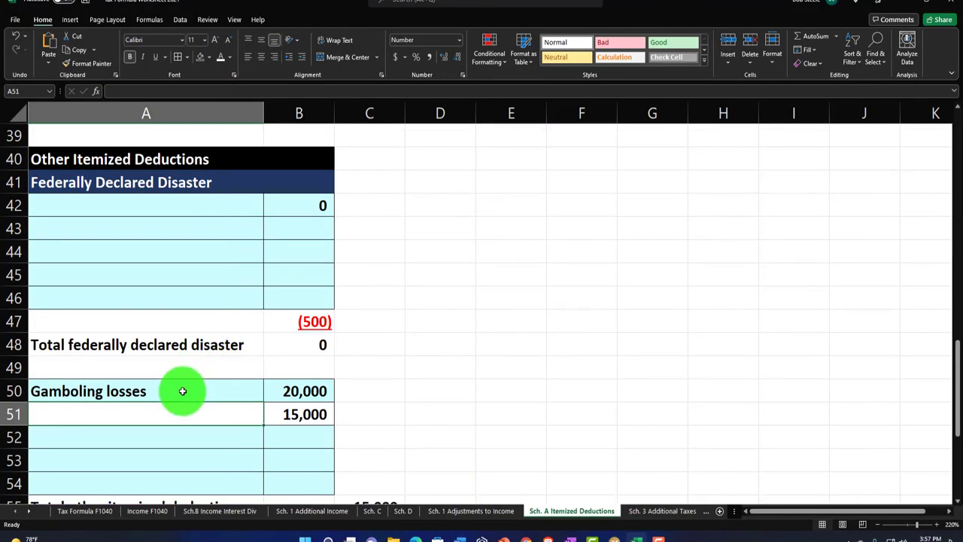
scroll(182, 391, "up", 4)
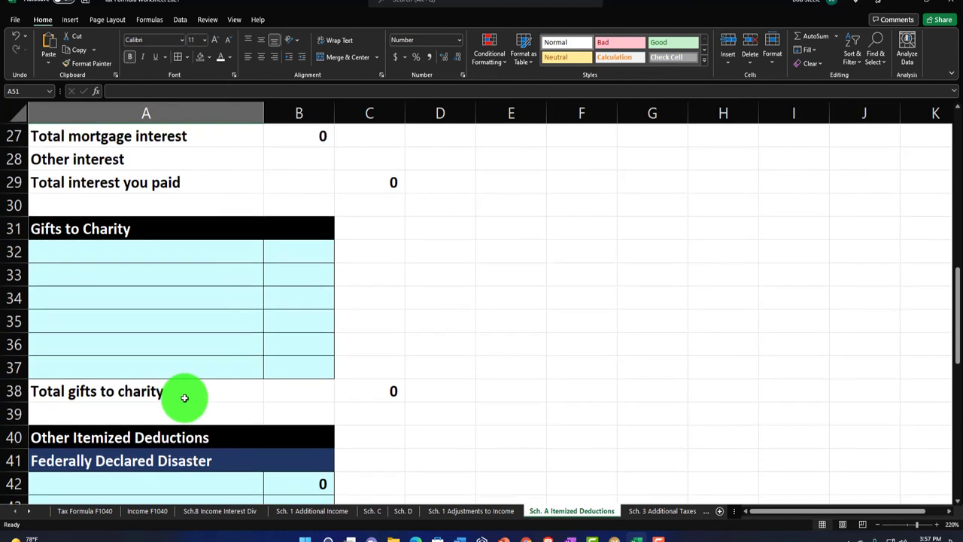
scroll(184, 398, "up", 5)
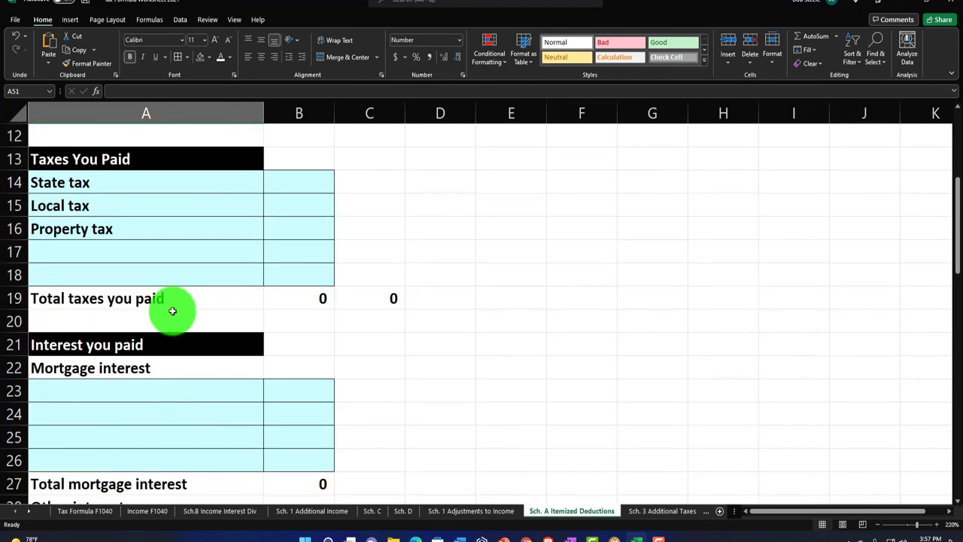
left_click(168, 188)
key("Right")
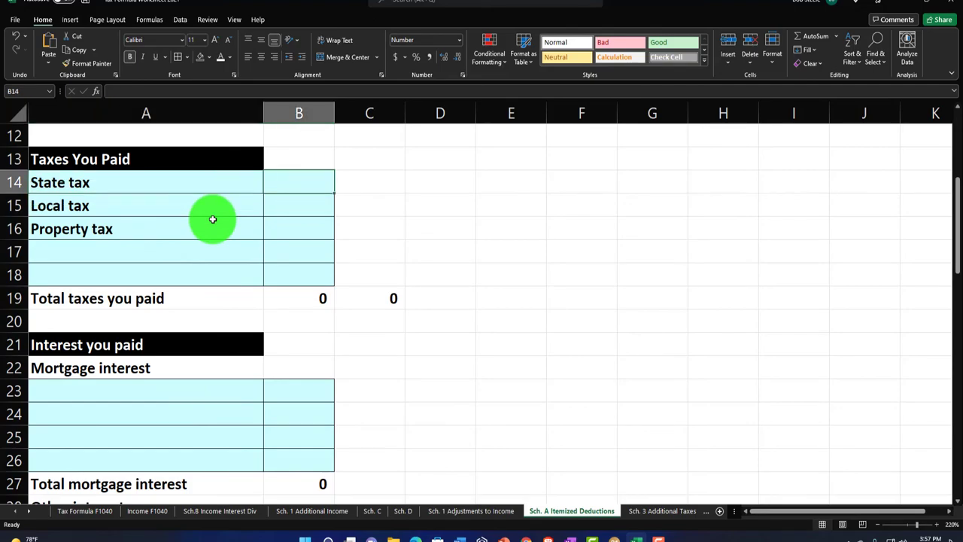
type("879")
key("Return")
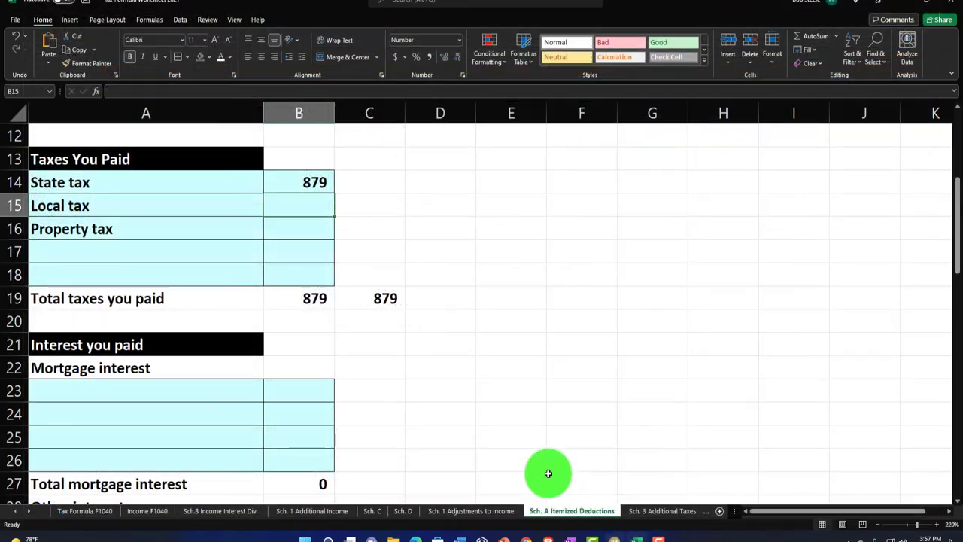
- Compare the total itemized deductions in C57 with line 17 of Schedule A in Lacerte, then return to Excel
left_click(403, 296)
scroll(401, 298, "down", 10)
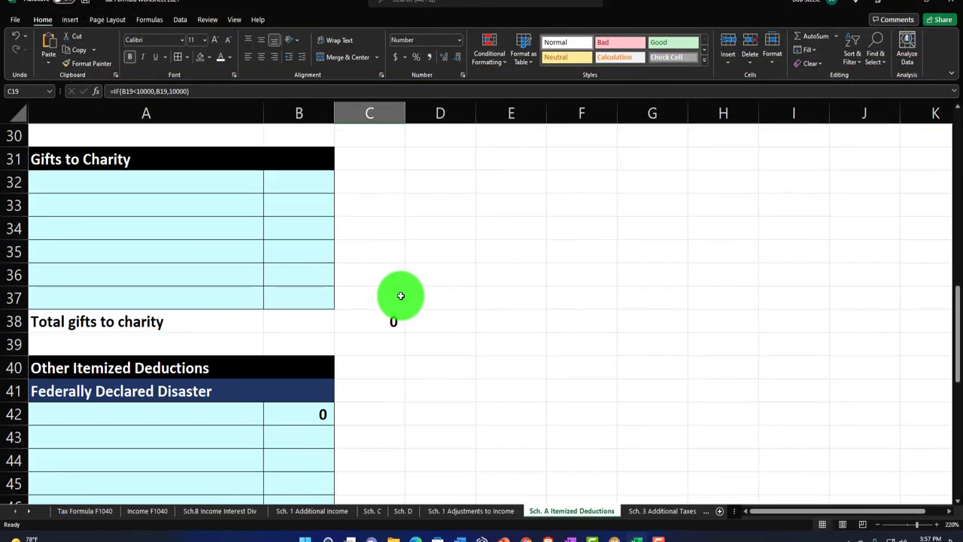
scroll(399, 299, "down", 1)
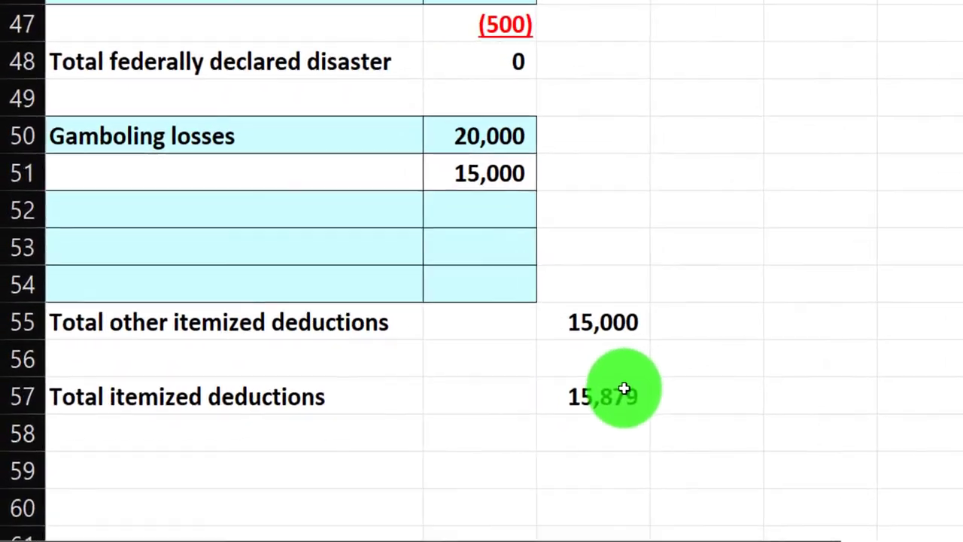
left_click(380, 409)
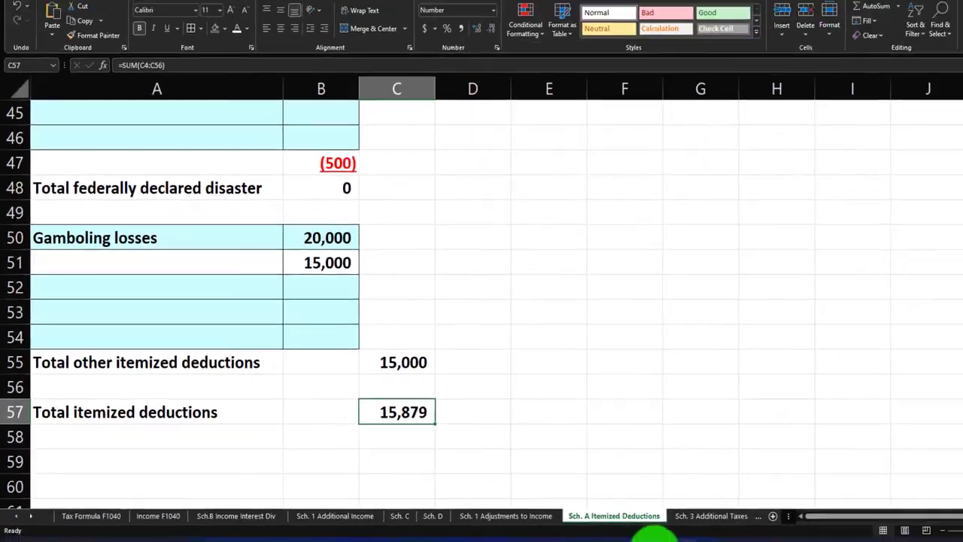
left_click(613, 535)
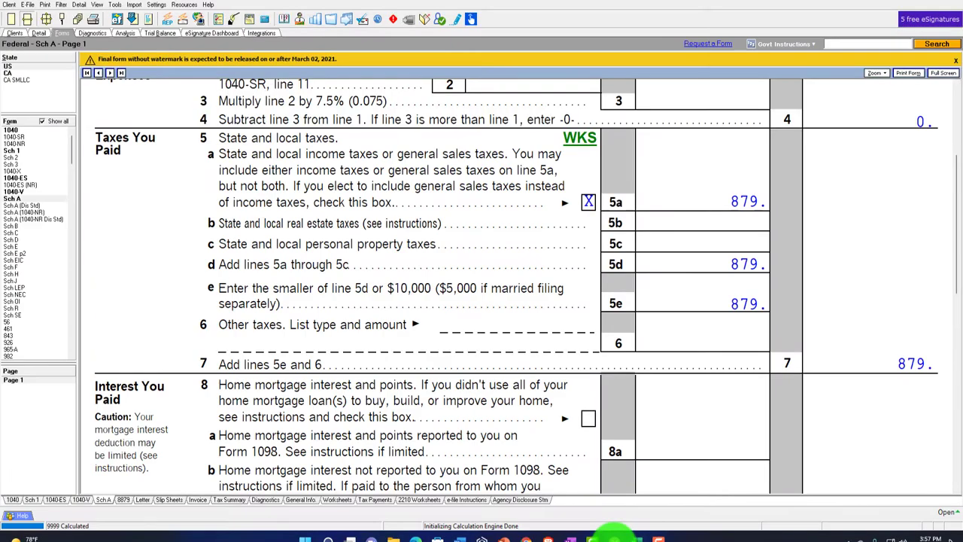
scroll(612, 394, "down", 10)
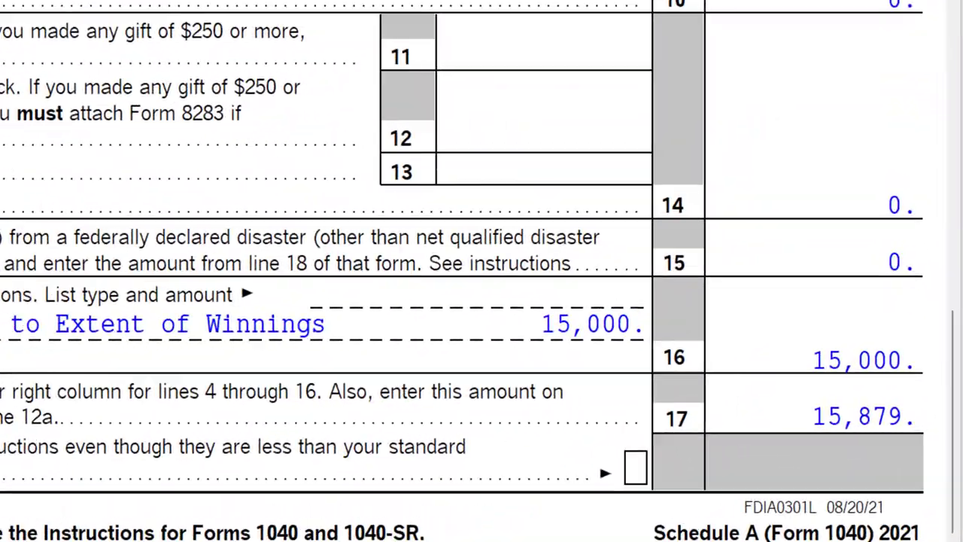
left_click(635, 535)
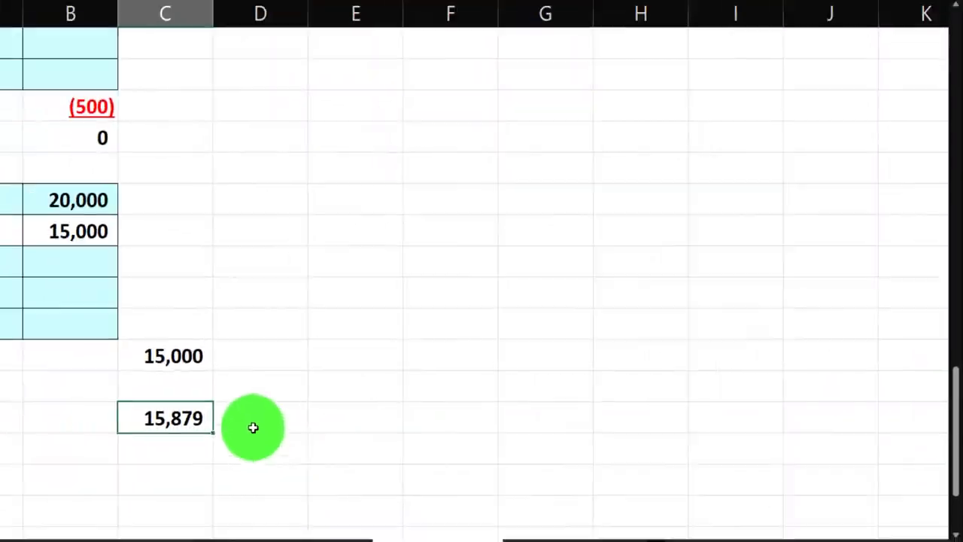
- Spell-check the Sch. A sheet from its beginning, correcting "Schedual" to "Schedule" and "Deductibel" to "Deductible"
left_click(424, 408)
left_click(210, 18)
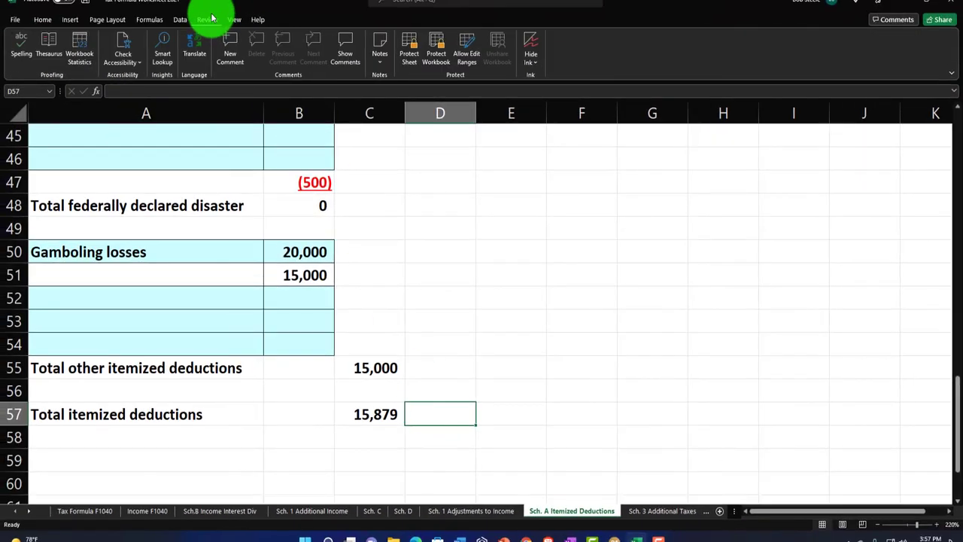
left_click(41, 51)
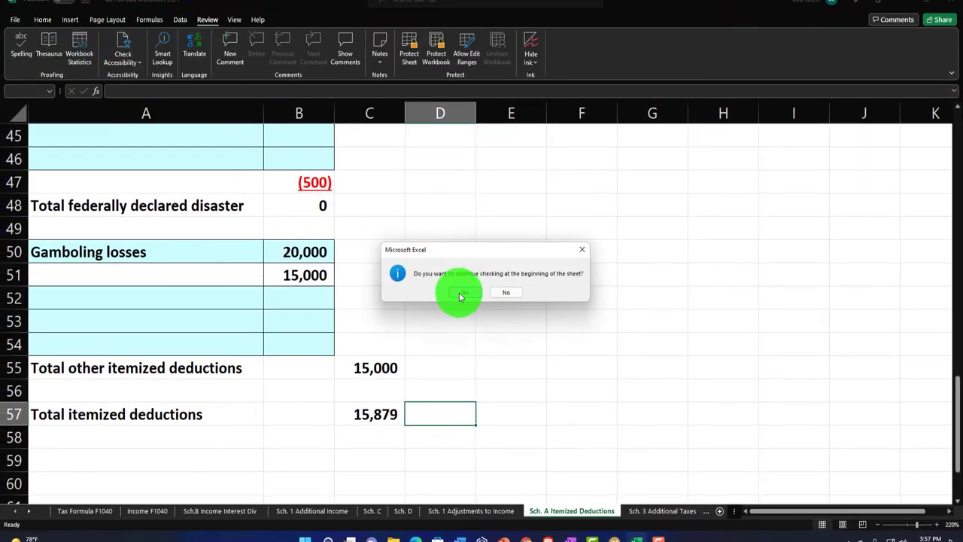
left_click(459, 292)
left_click(444, 235)
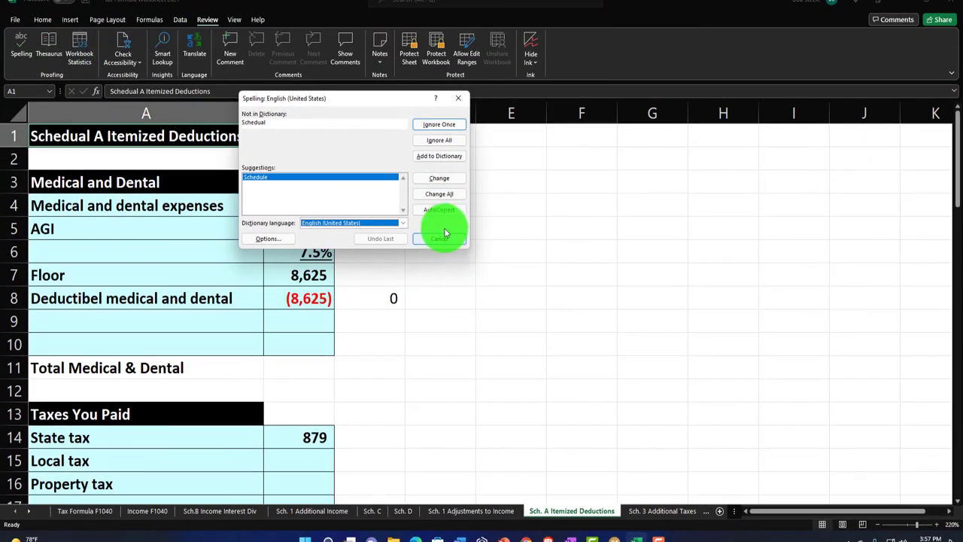
left_click(443, 183)
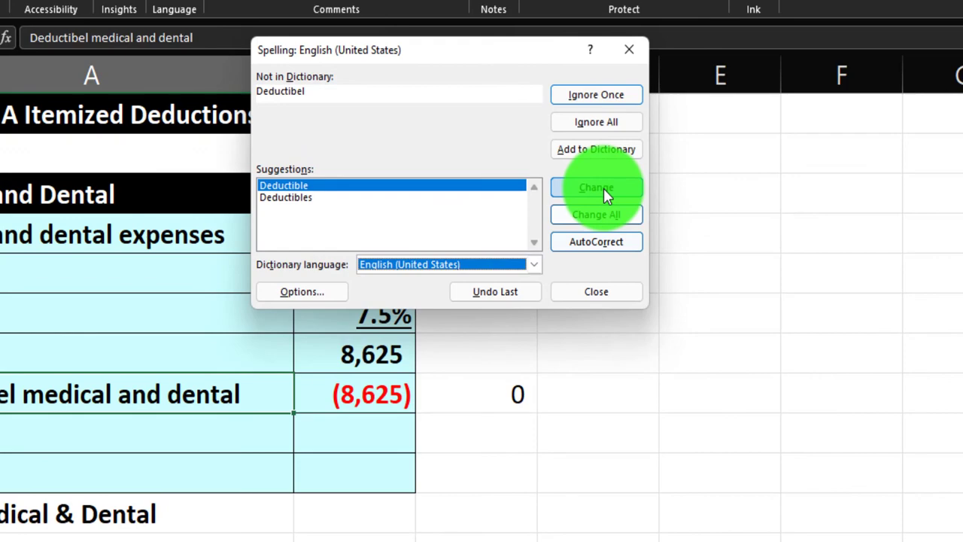
left_click(603, 188)
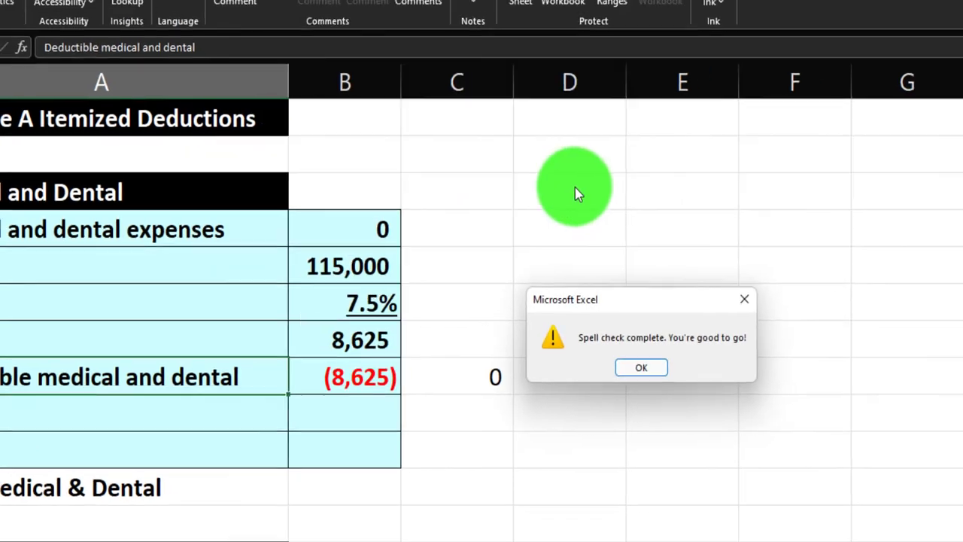
left_click(661, 382)
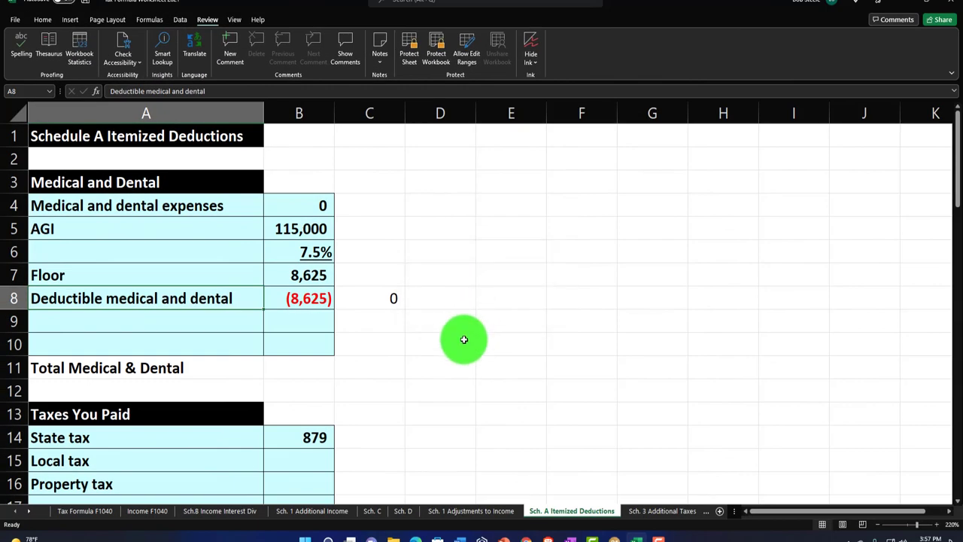
- Review the total itemized deductions in C57, then check the itemized deductions and taxable income on Tax Formula F1040
left_click(464, 340)
scroll(463, 339, "down", 11)
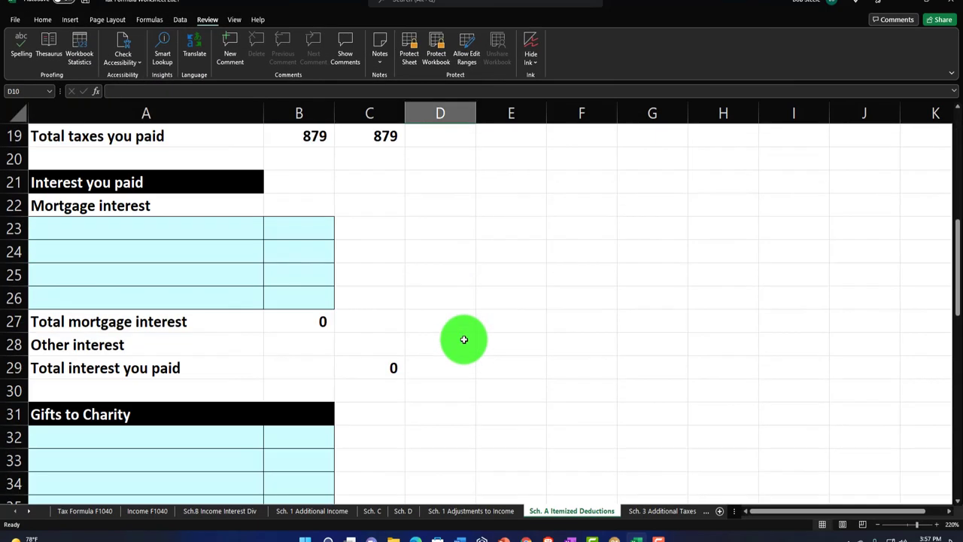
scroll(464, 339, "down", 4)
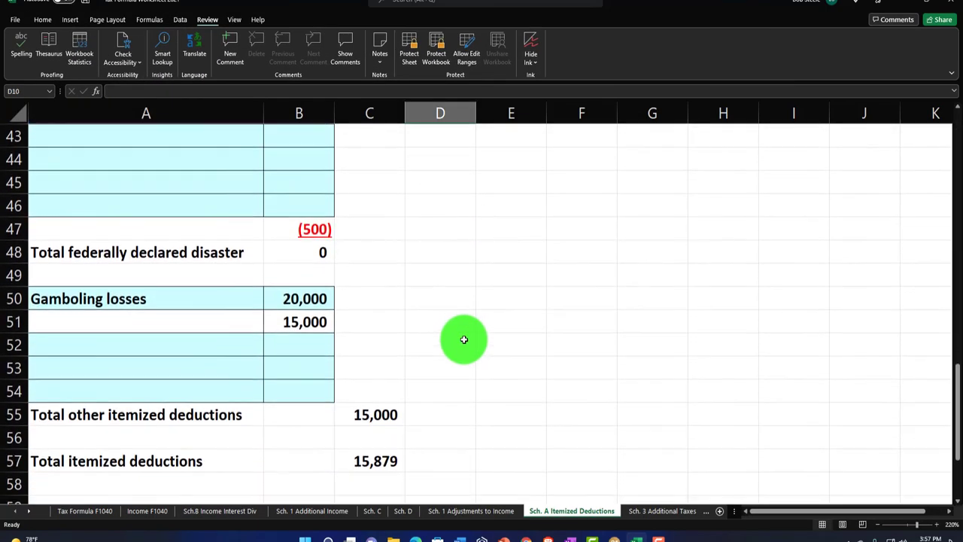
left_click(380, 388)
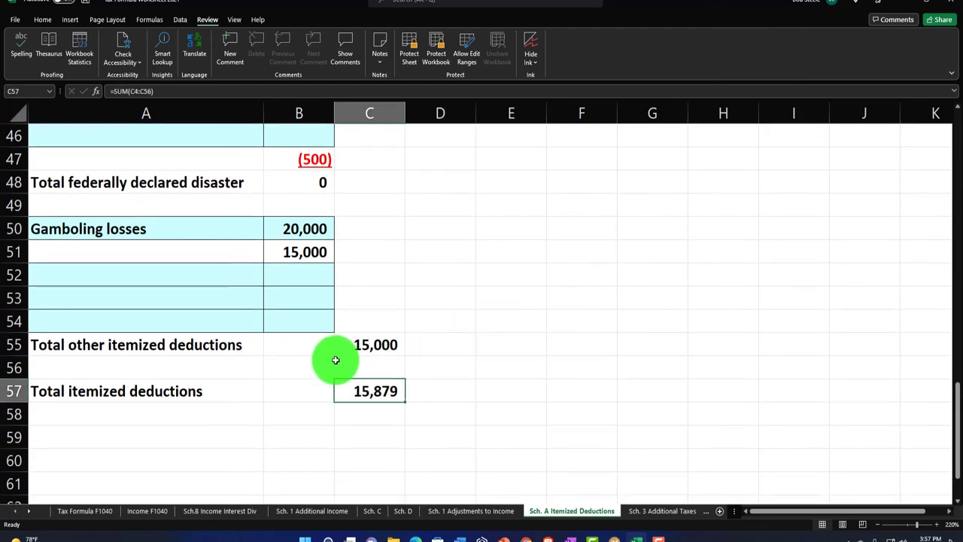
left_click(104, 514)
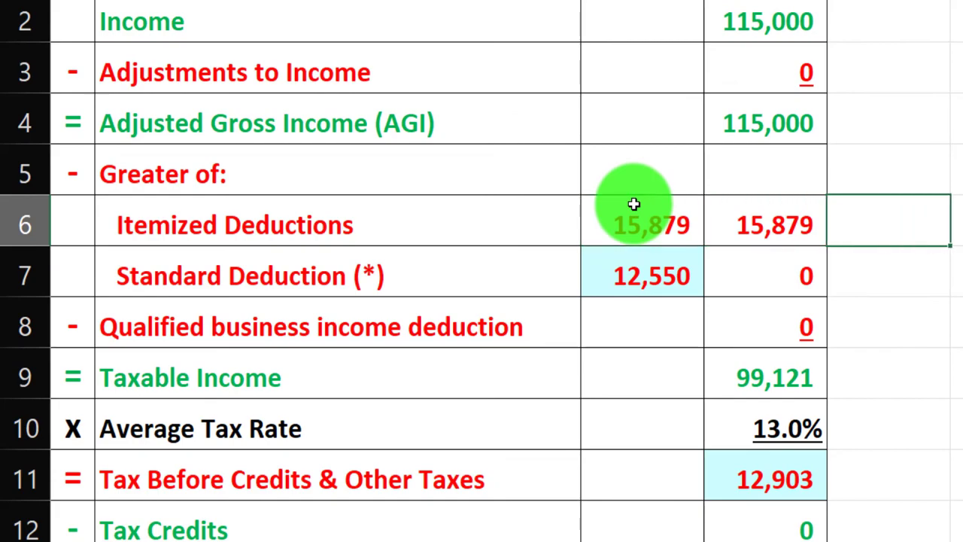
key("Down")
key("Down")
key("Down")
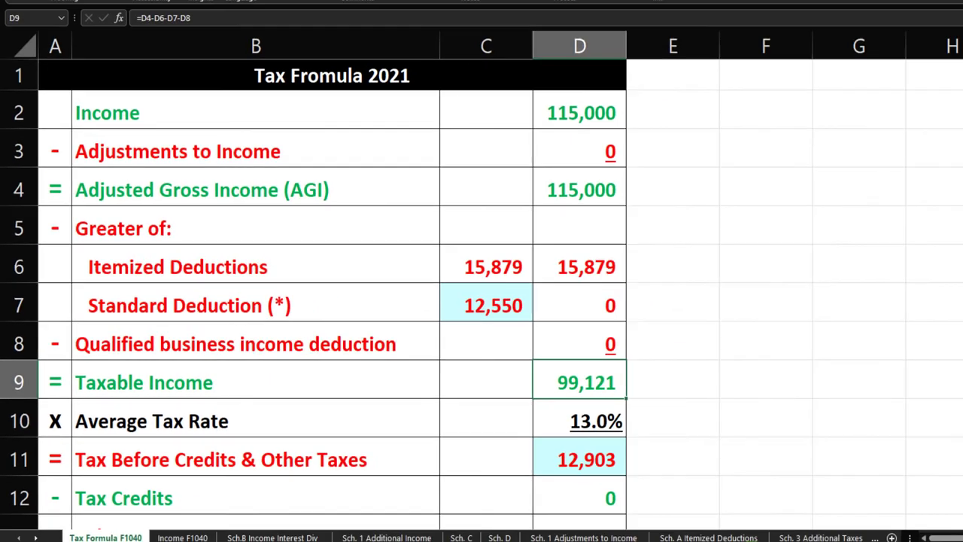
- Compare Form 1040 page 1 income, deductions and taxable income in Lacerte with the Tax Formula F1040 sheet, then return to Excel
left_click(610, 531)
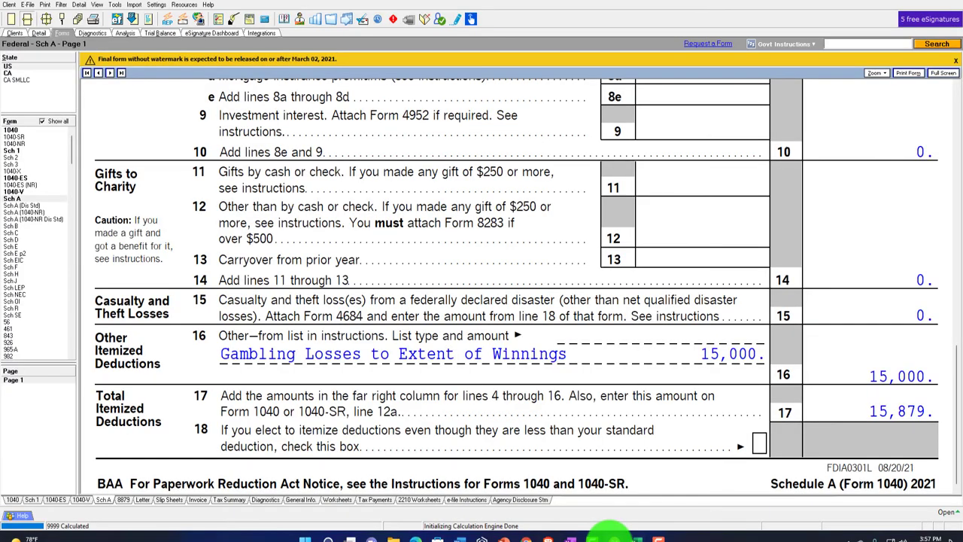
left_click(15, 130)
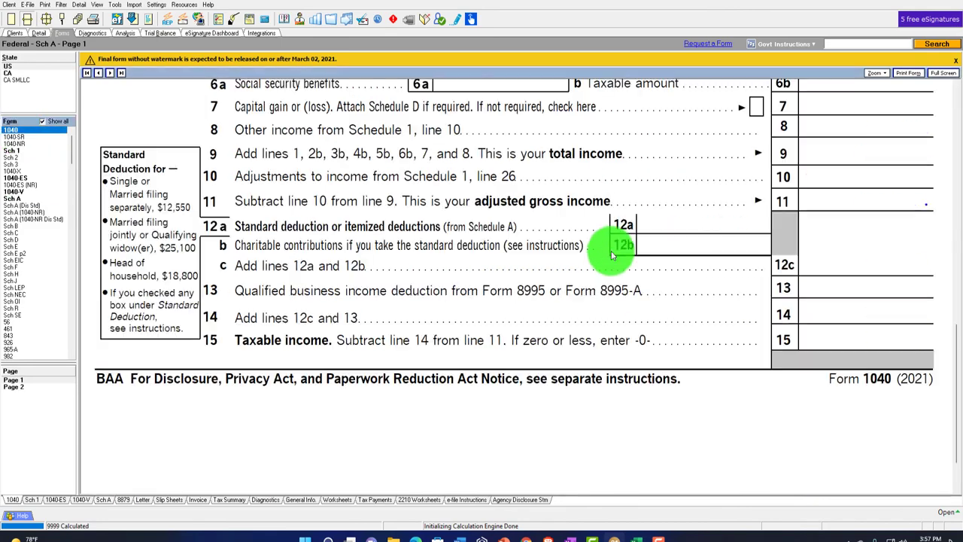
scroll(664, 290, "up", 3)
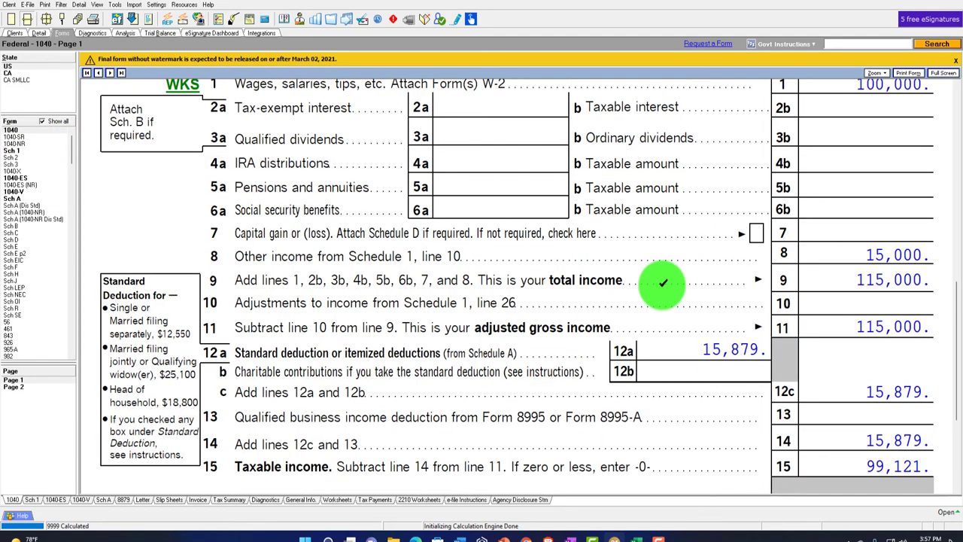
scroll(663, 282, "up", 2)
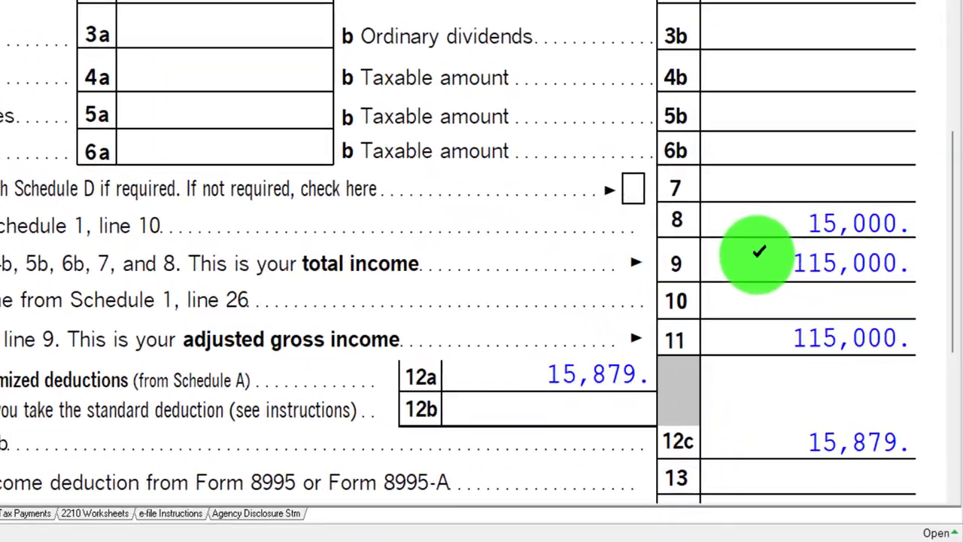
scroll(765, 321, "down", 2)
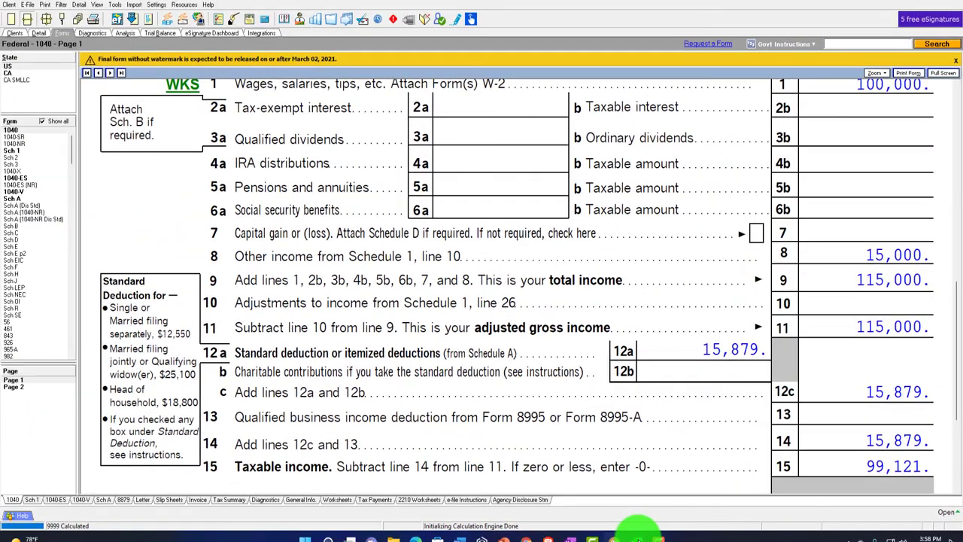
left_click(638, 536)
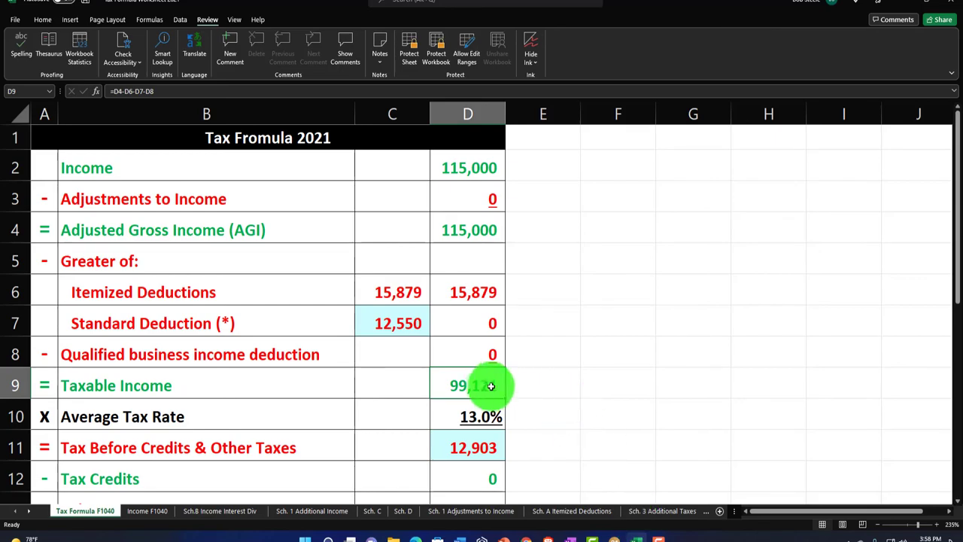
- Look up the line 16 tax on Form 1040 page 2 in Lacerte and enter 17,811 in D11 of Tax Formula F1040 in Excel
left_click(624, 537)
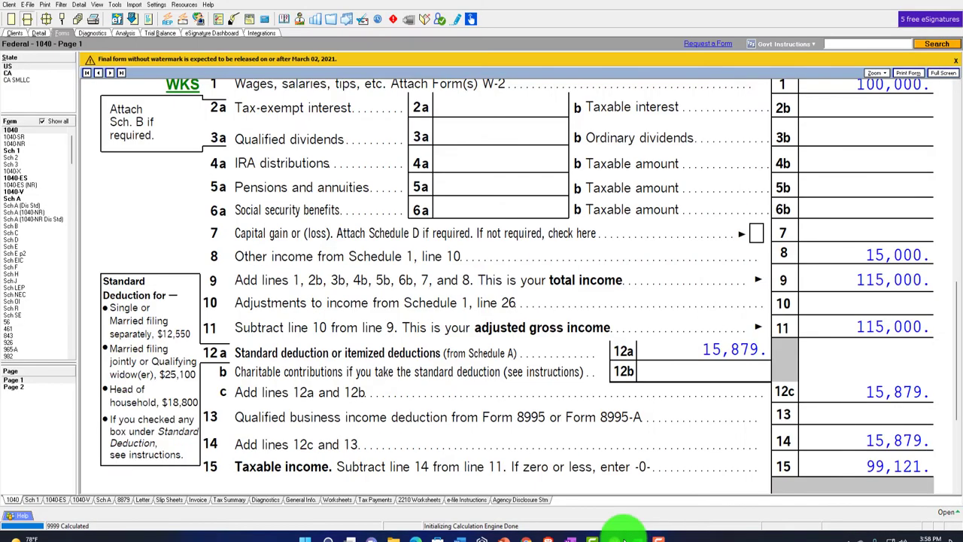
left_click(27, 389)
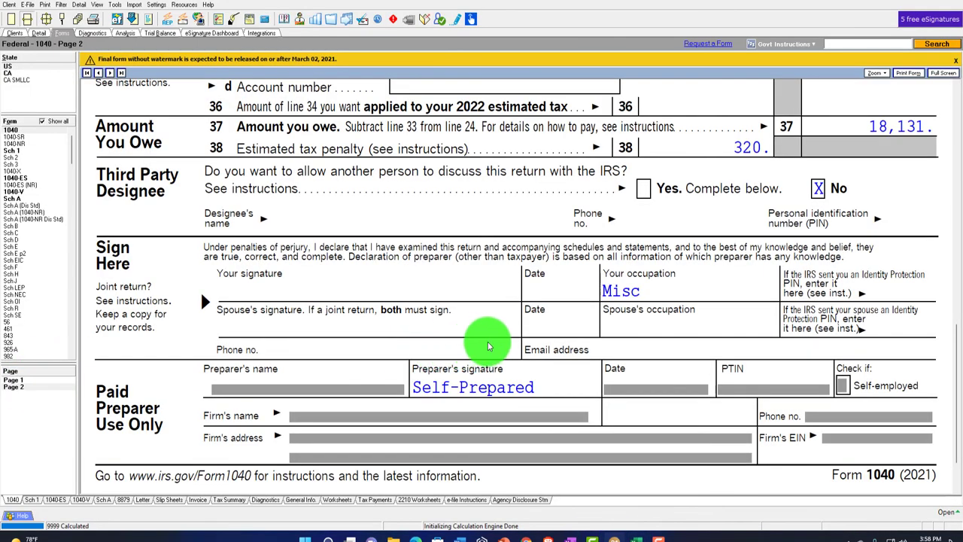
scroll(512, 339, "up", 10)
scroll(538, 339, "up", 3)
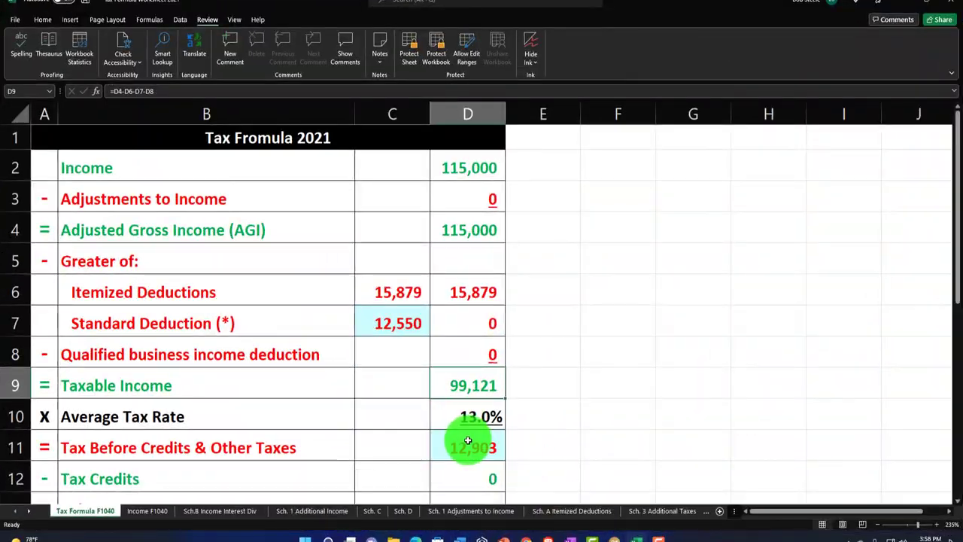
left_click(468, 440)
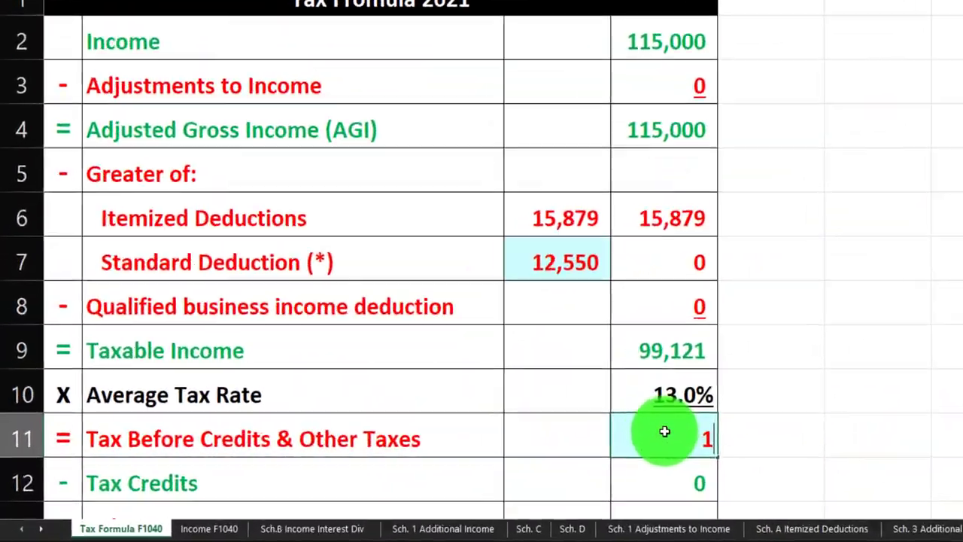
type("17,811")
key("Return")
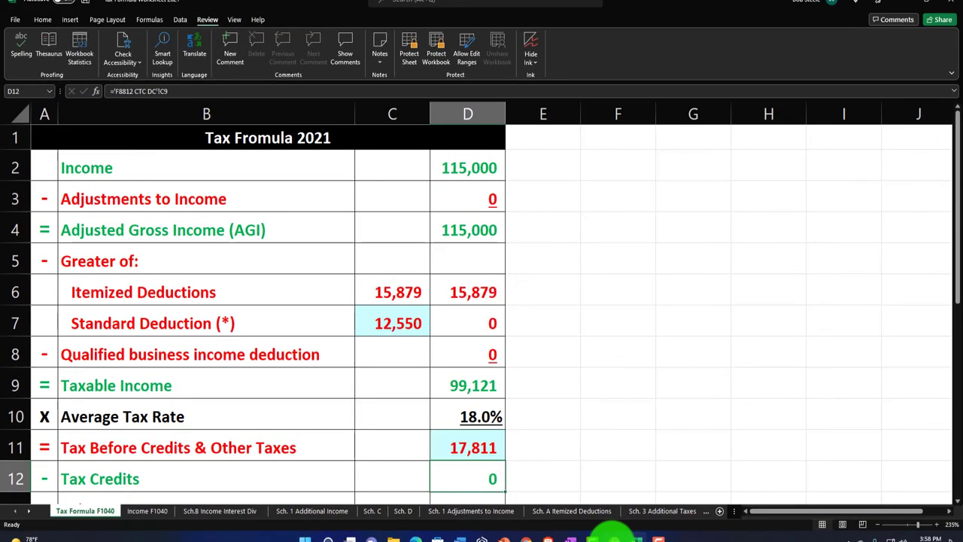
- Switch back to Lacerte and review Form 1040 page 1 from the income lines up to the filing status
left_click(613, 534)
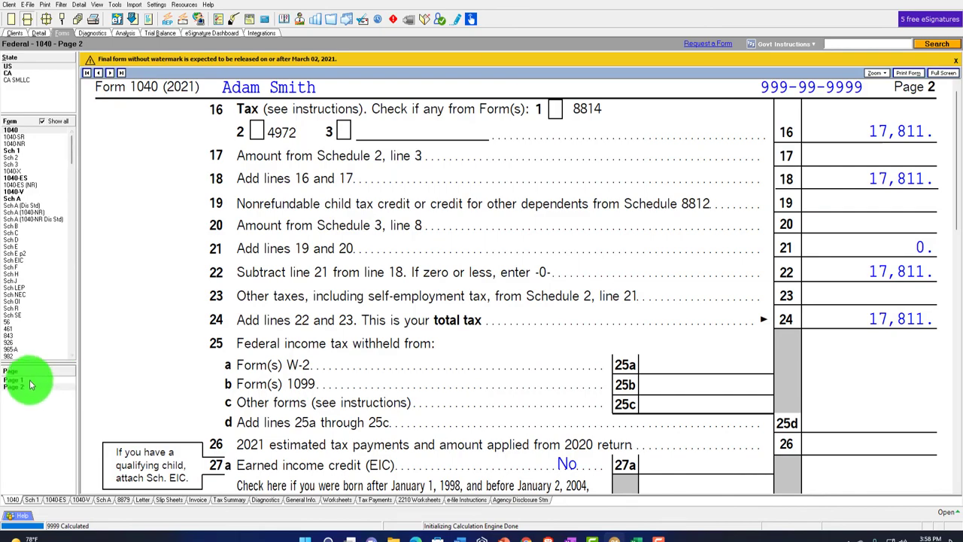
scroll(334, 361, "up", 10)
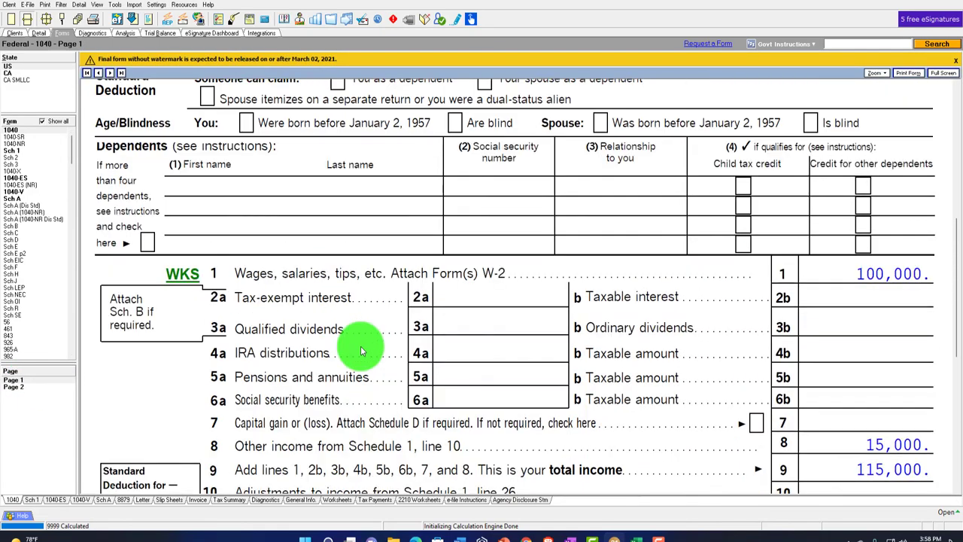
scroll(361, 351, "up", 8)
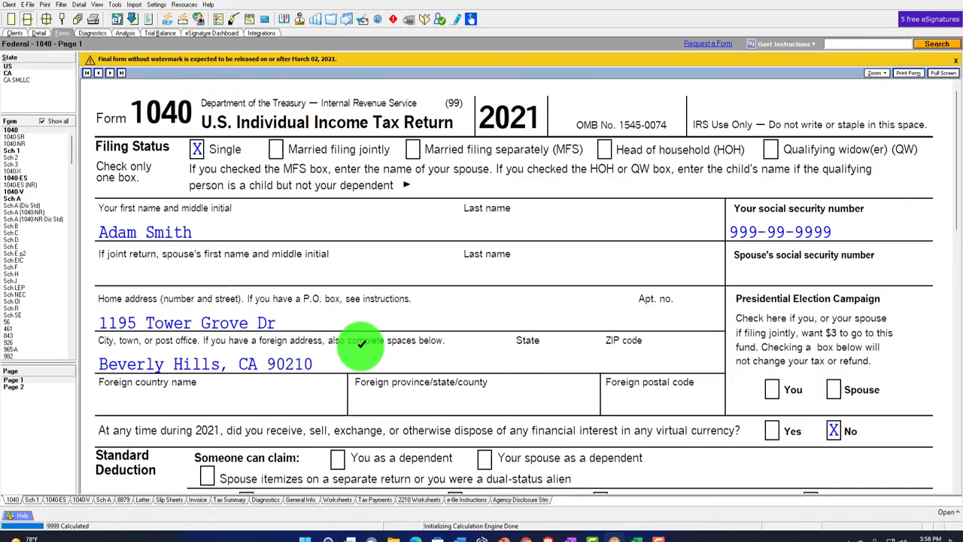